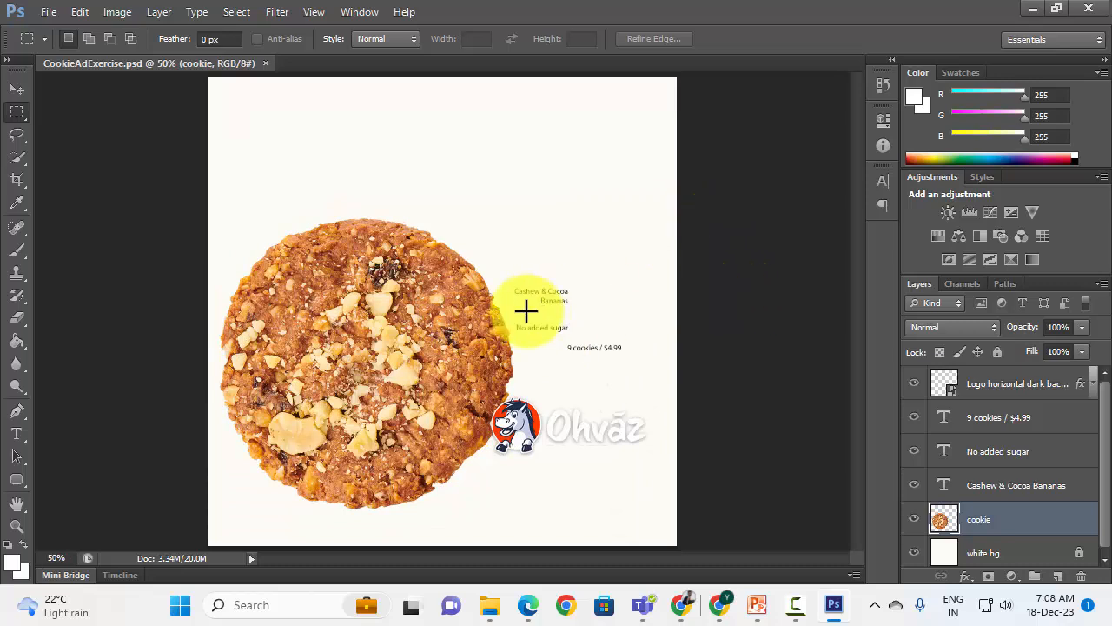
- Switch to Chrome and open the Google Fonts website in a new tab
scroll(526, 311, "down", 1)
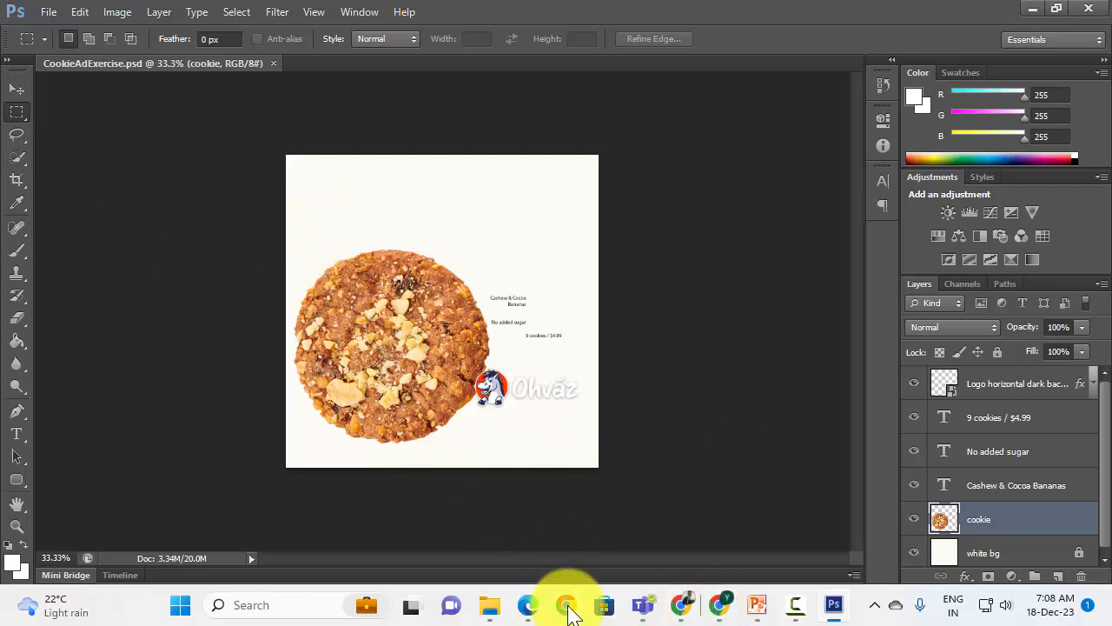
left_click(568, 597)
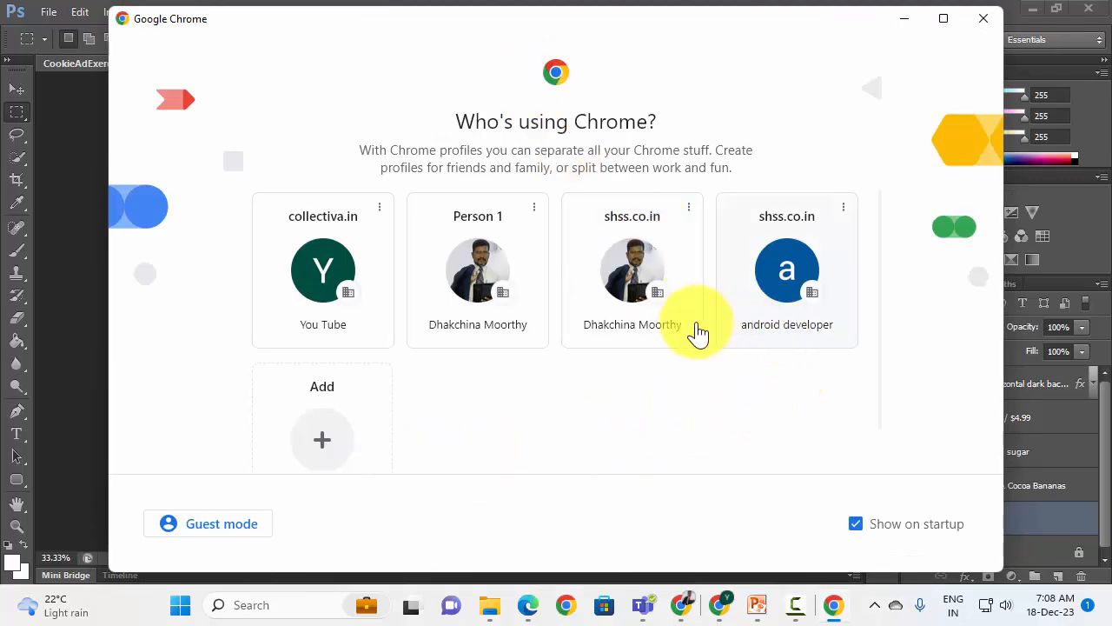
left_click(626, 260)
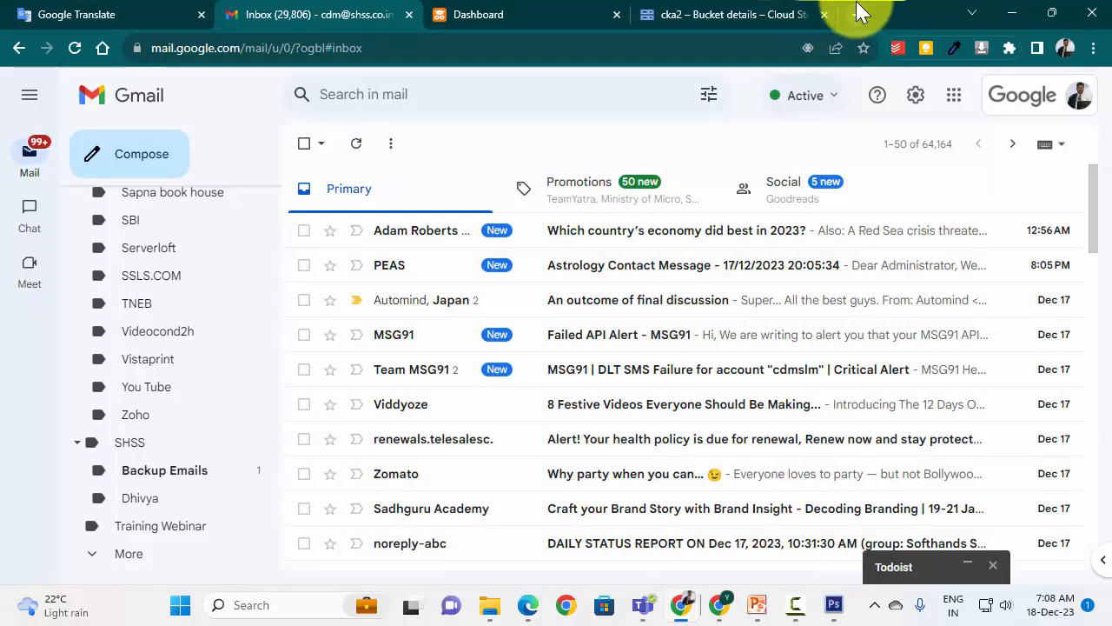
left_click(857, 14)
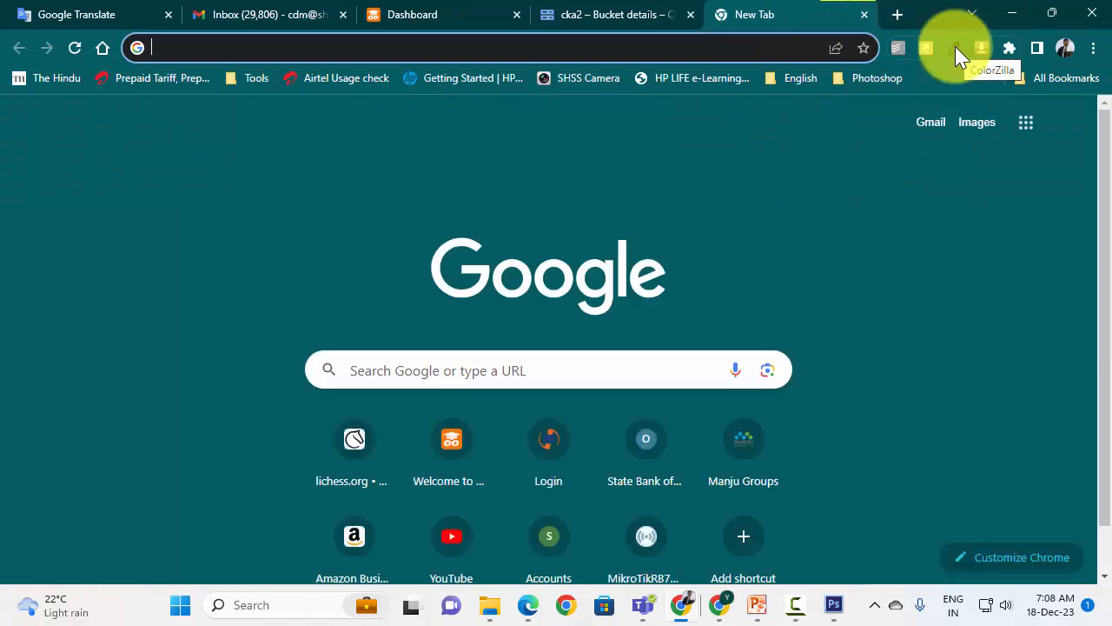
type("google")
key("Return")
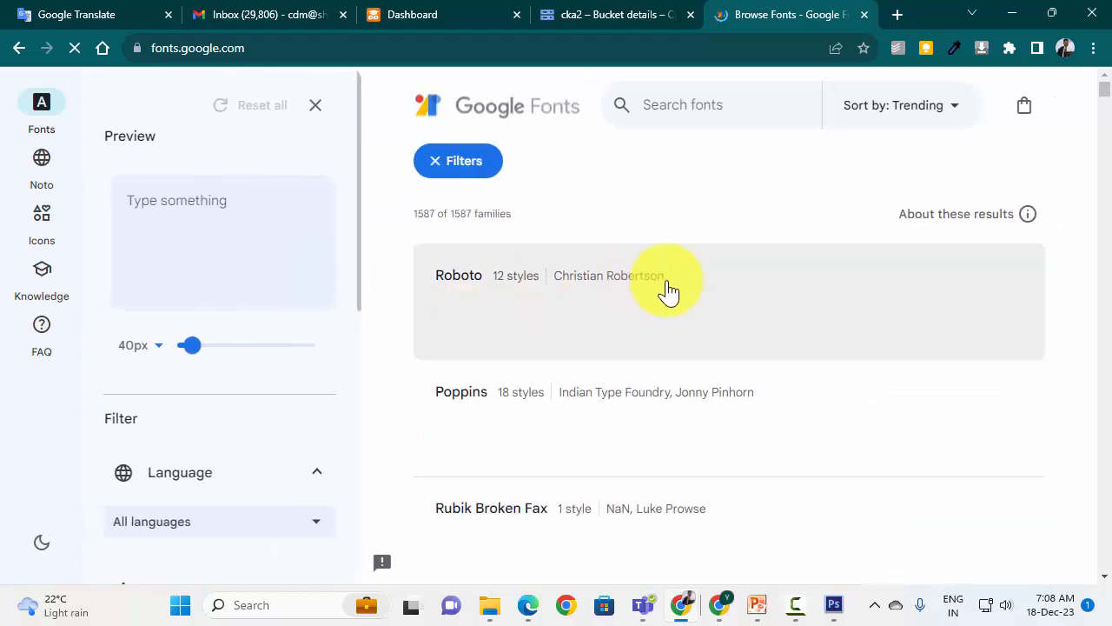
- Hide the font filters, search Google Fonts for "bebas" and open the Bebas Neue family page
left_click(315, 105)
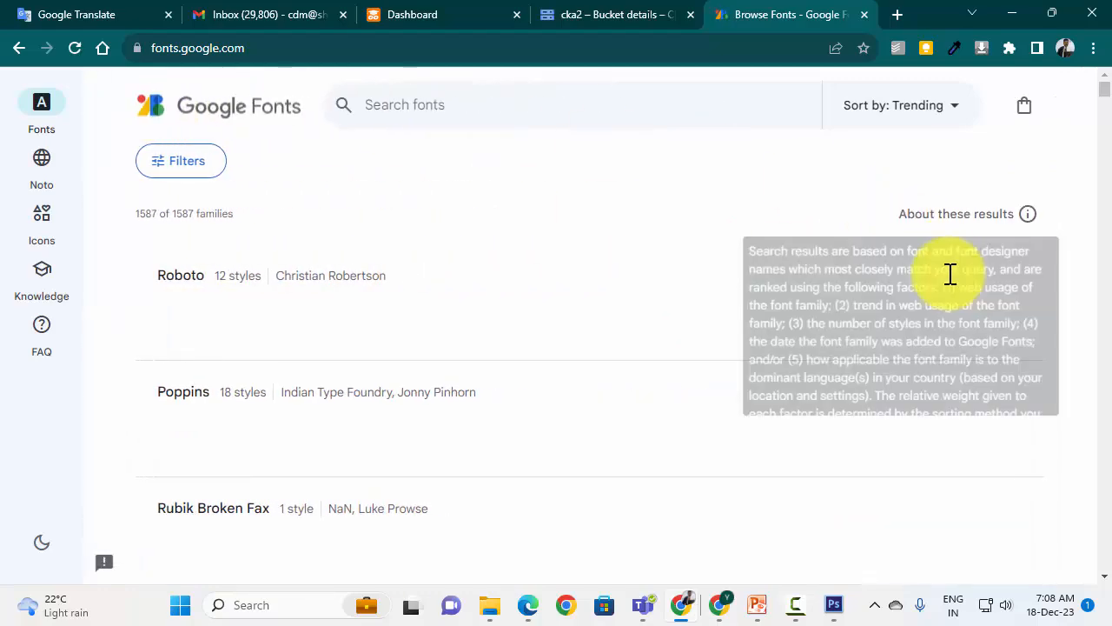
left_click(487, 99)
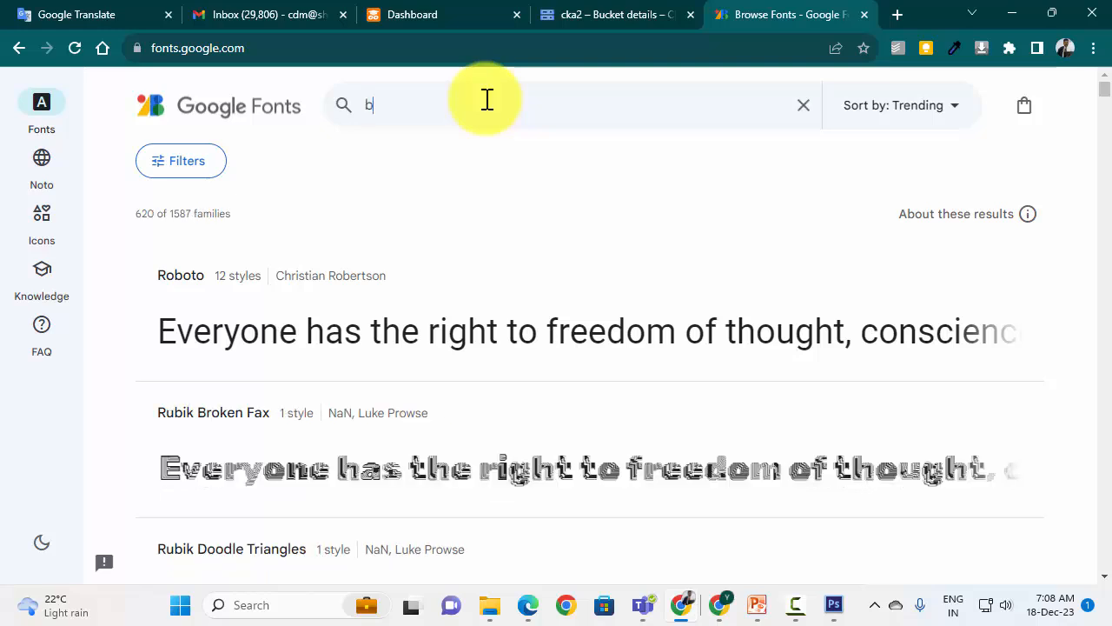
type("bebas")
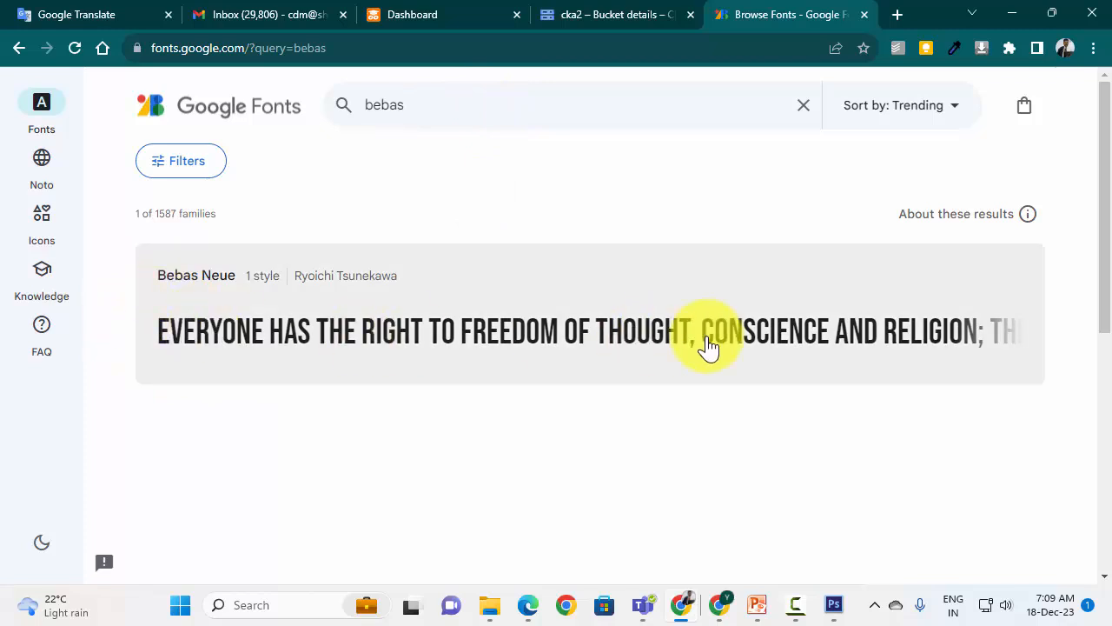
left_click(777, 322)
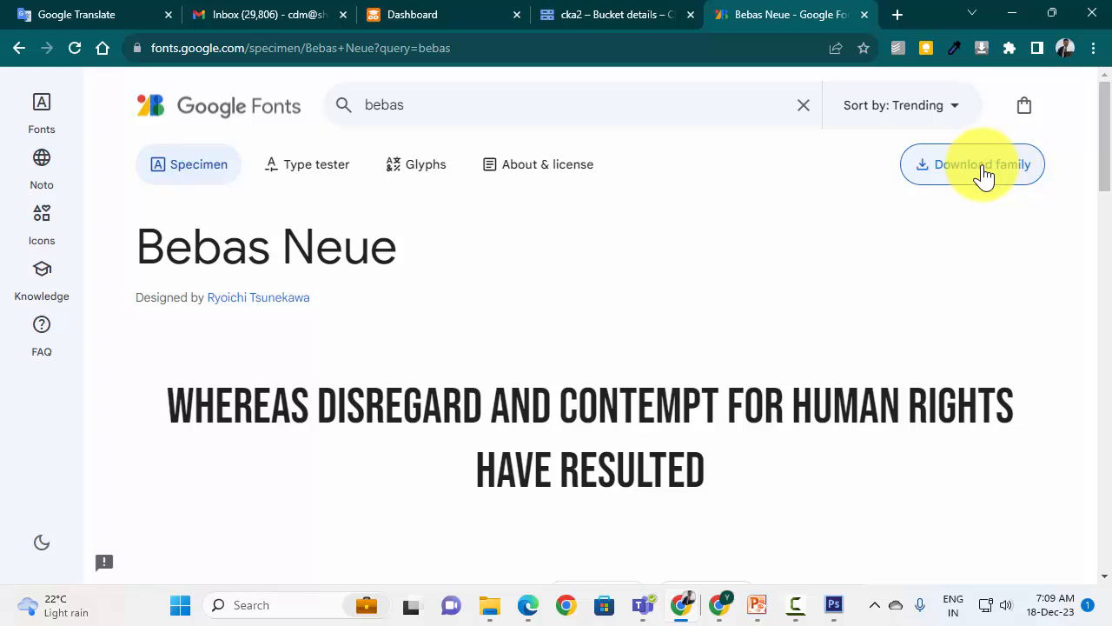
- Switch to the CookieAd folder in File Explorer and select Bebas_Neue.zip
mouse_move(491, 608)
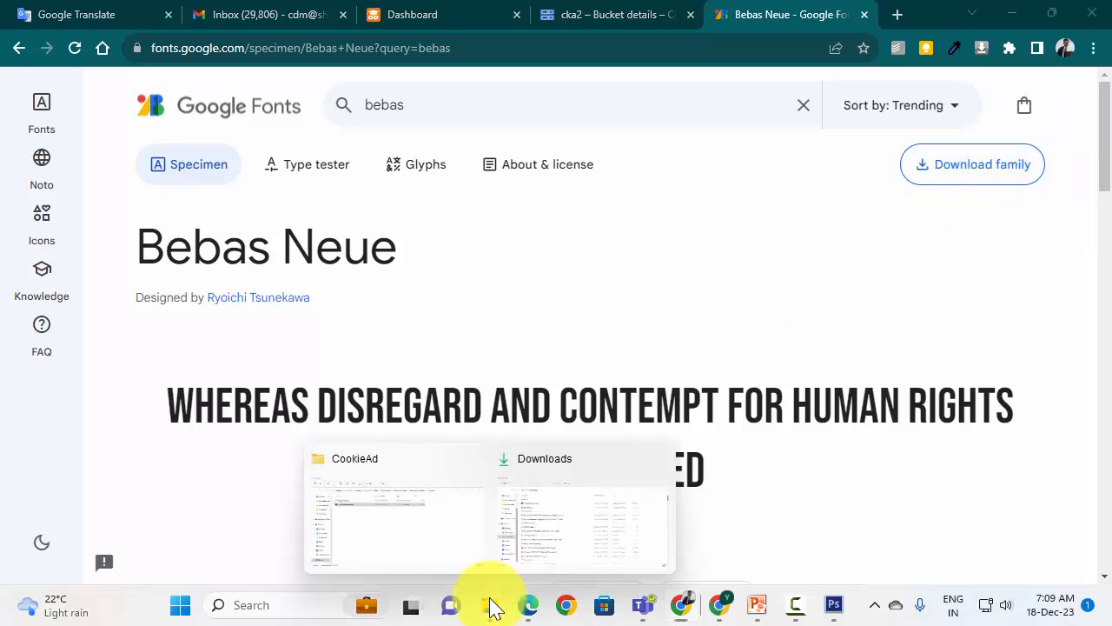
left_click(424, 533)
left_click(199, 158)
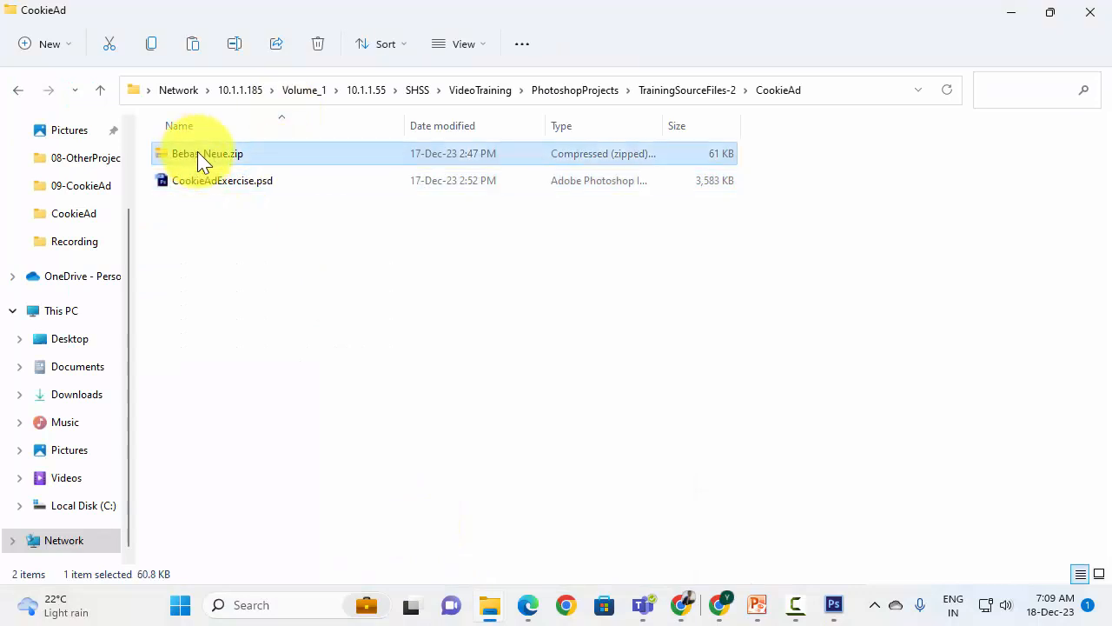
- From the TrainingSourceFiles-2 folder, browse into CookieAd.zip and open the Bebas_Neue.zip archive in its CookieAd folder
left_click(686, 91)
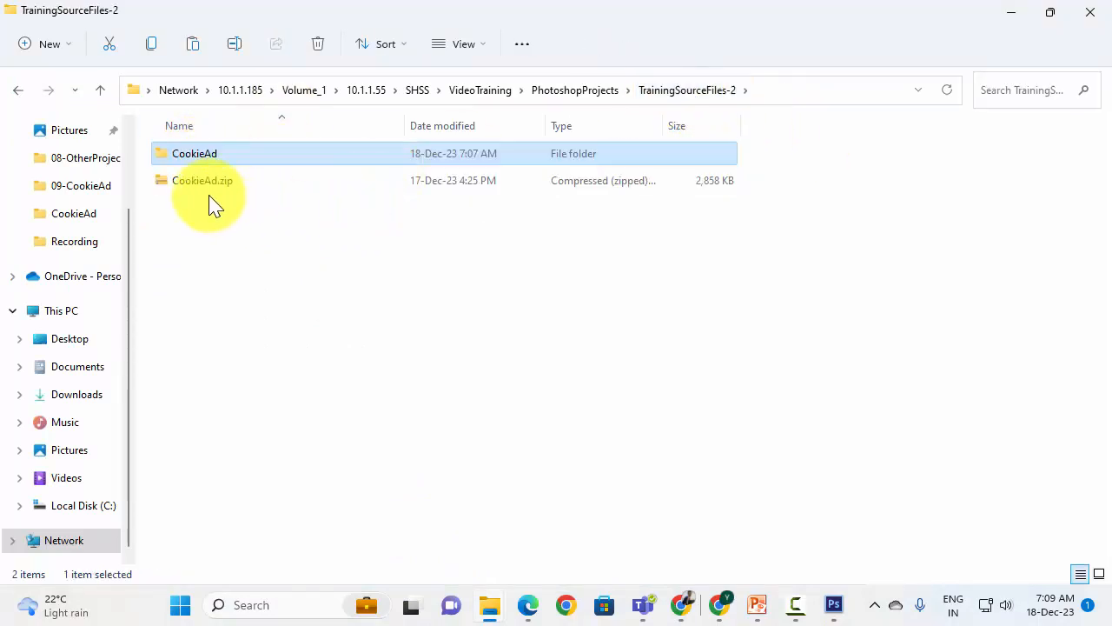
double_click(199, 193)
left_click(608, 316)
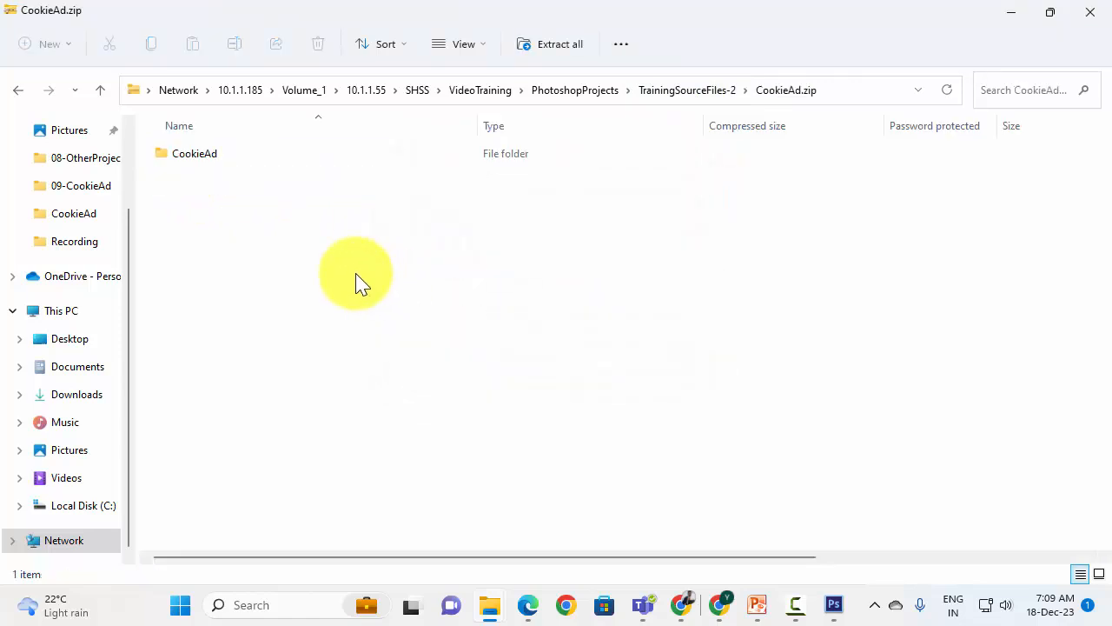
double_click(203, 165)
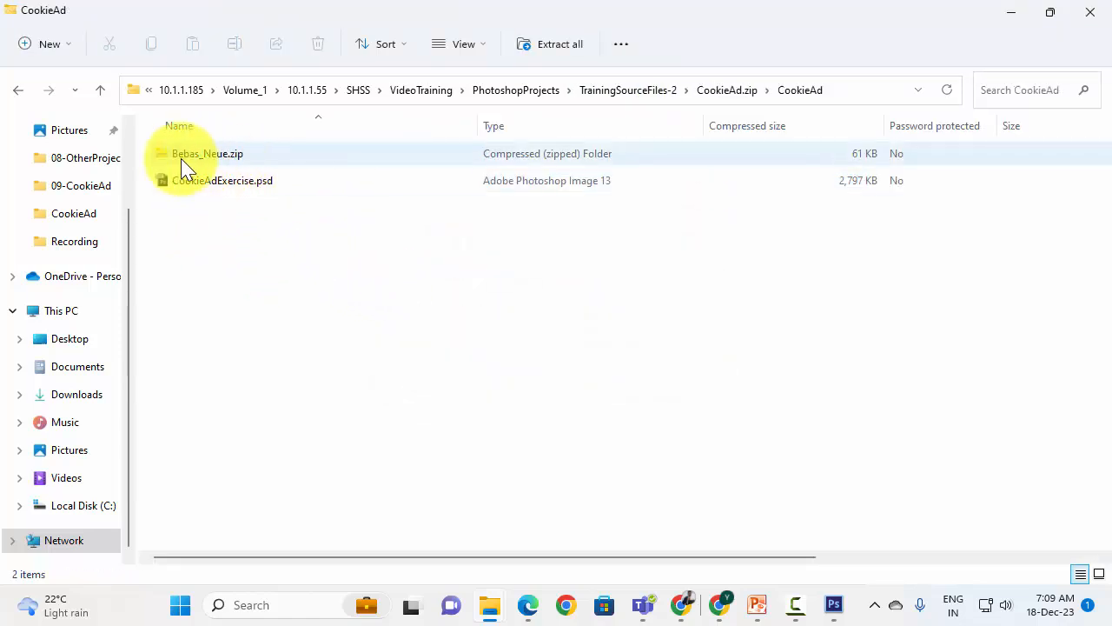
double_click(220, 165)
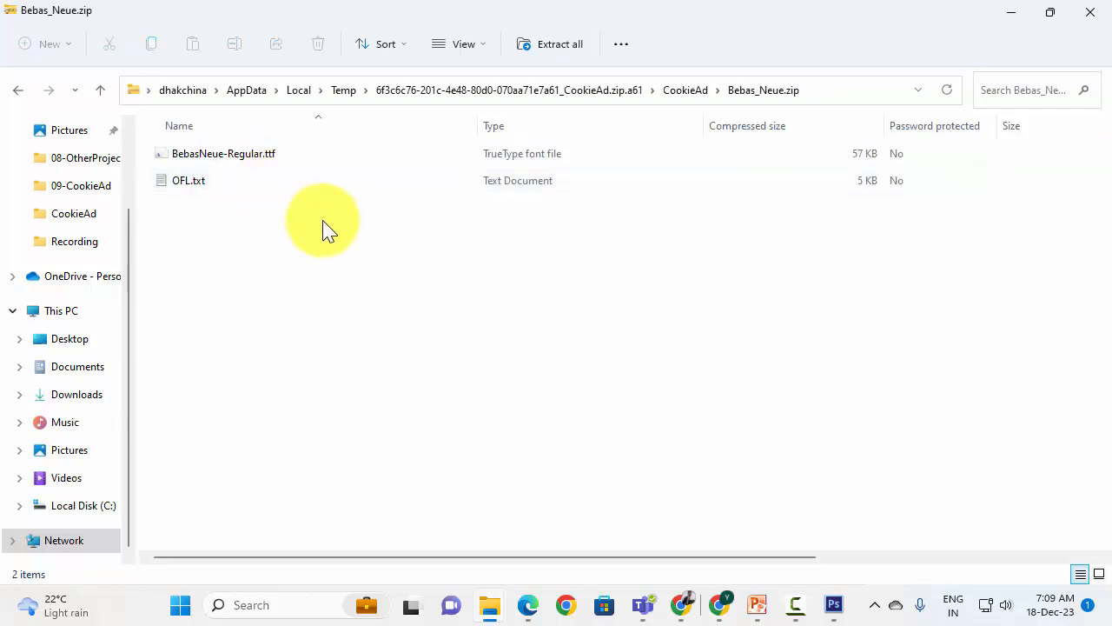
- Preview the BebasNeue-Regular.ttf font file, close the preview and return to the archive's CookieAd folder
left_click(220, 165)
right_click(221, 166)
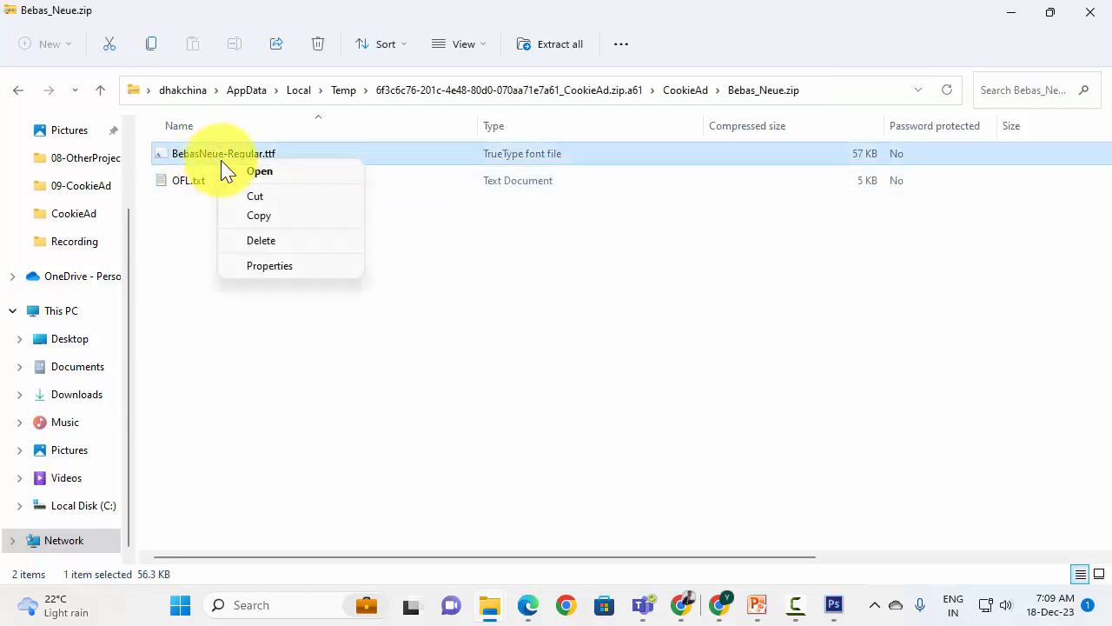
left_click(272, 173)
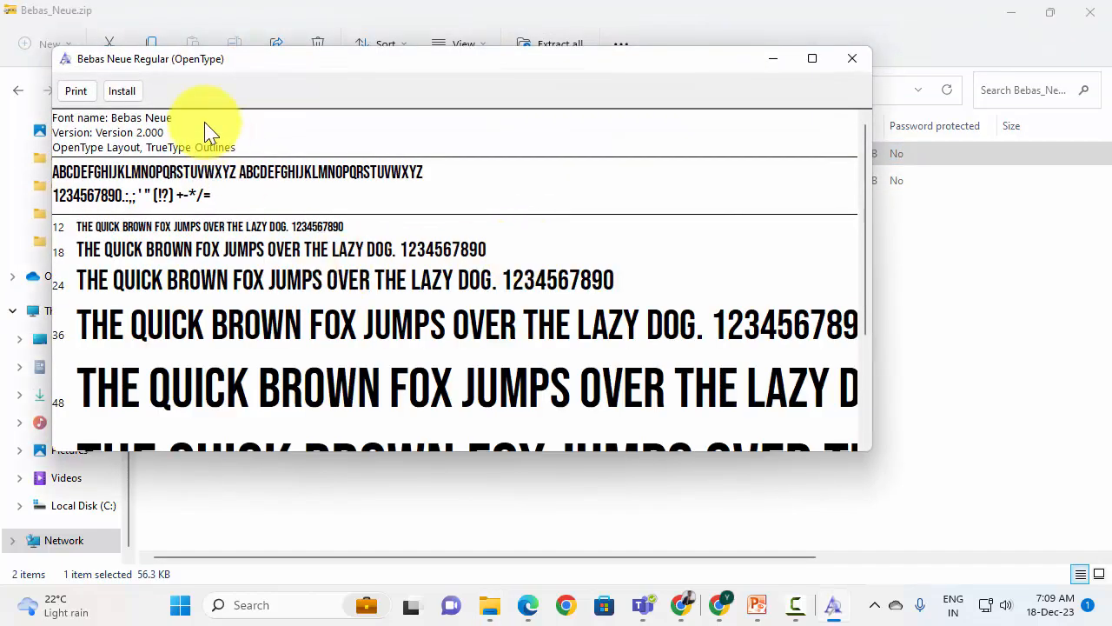
left_click(860, 58)
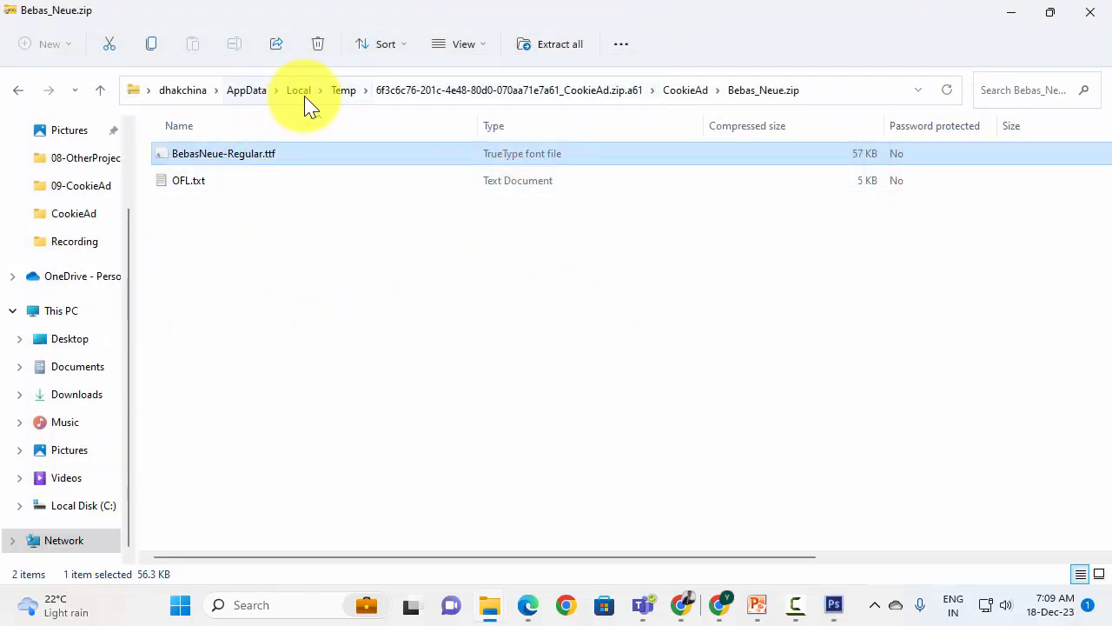
left_click(21, 90)
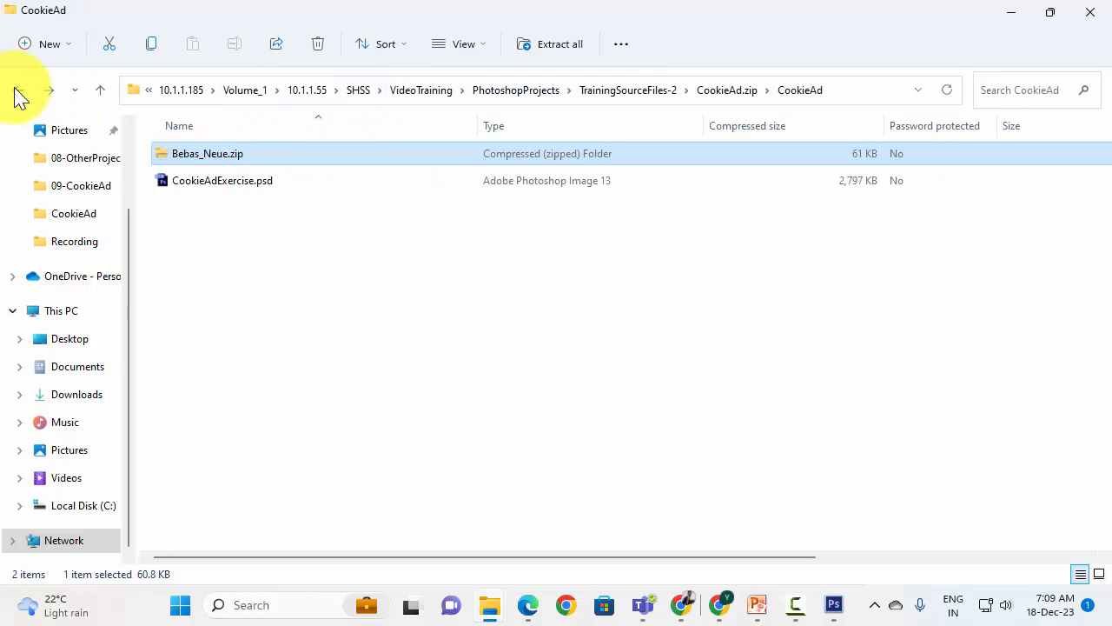
- Switch to Photoshop and move the cookie image to the centre of the canvas
left_click(836, 604)
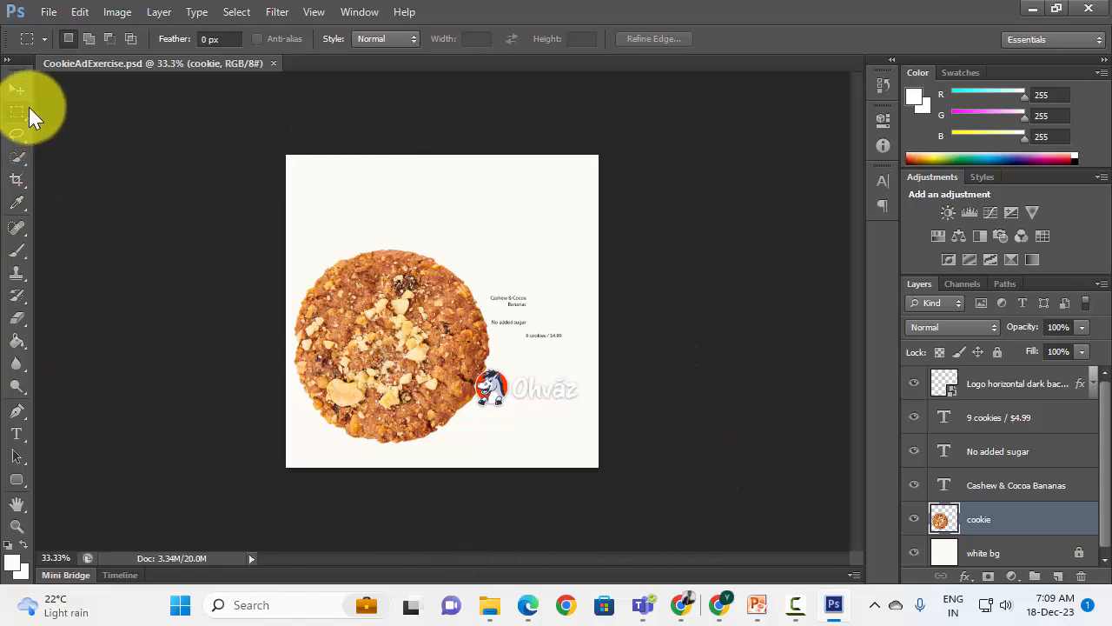
left_click(17, 90)
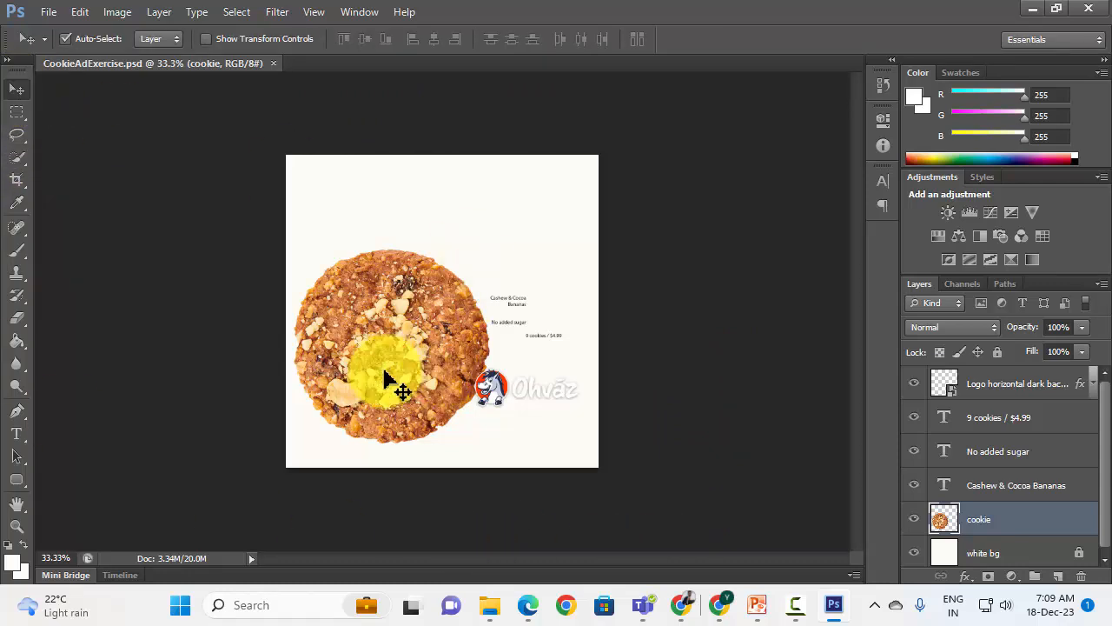
left_click_drag(387, 334, 434, 298)
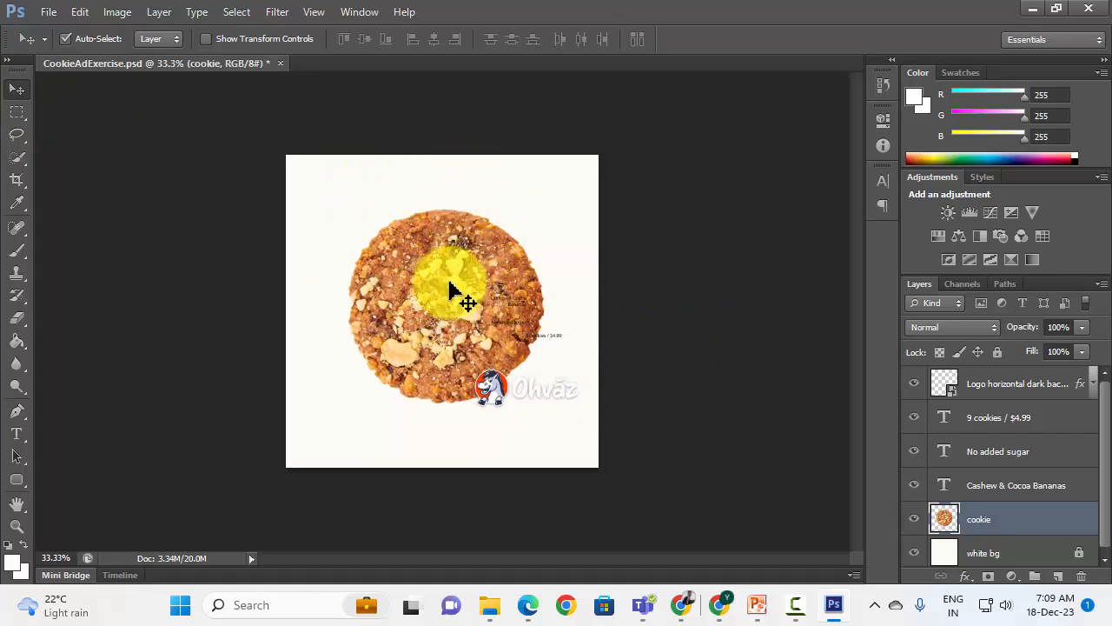
left_click_drag(450, 291, 450, 295)
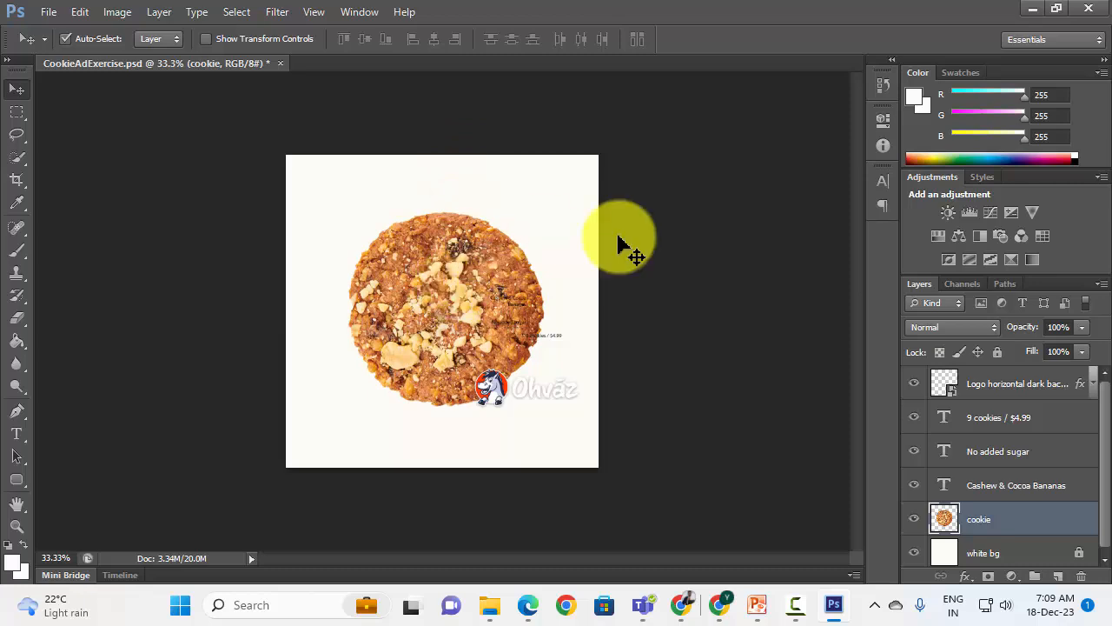
- Move the Ohváz logo to the canvas's lower-left corner and the "9 cookies / $4.99" text near its lower-right corner
left_click_drag(548, 398, 385, 444)
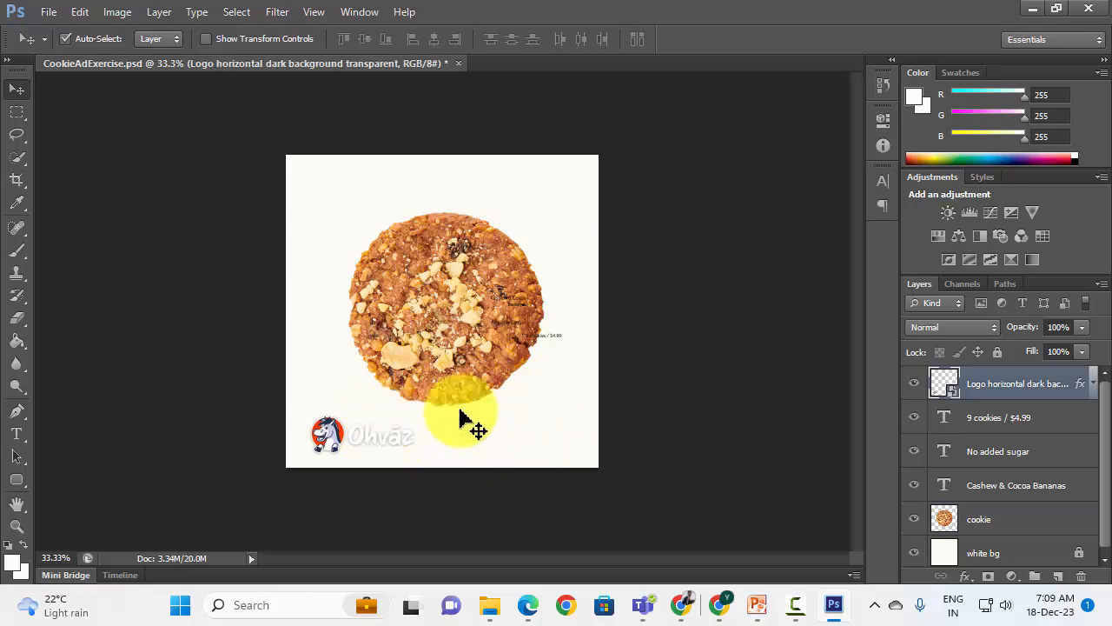
left_click_drag(549, 346, 565, 418)
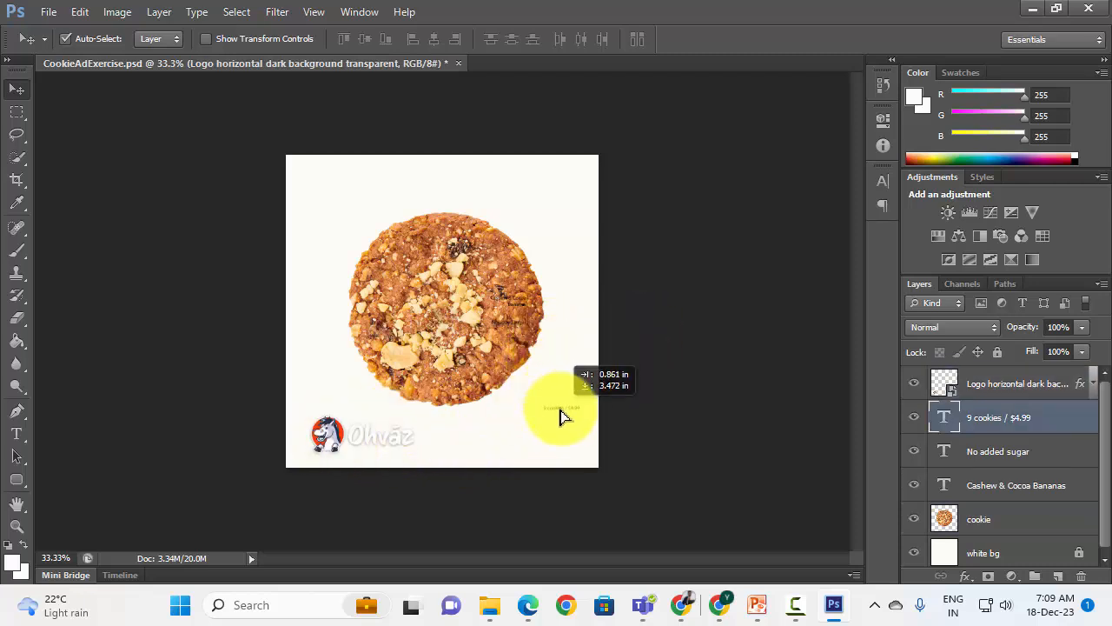
- Move the "Cashew & Cocoa Bananas" text to the canvas's upper-right corner and place "No added sugar" just below it
left_click(512, 310)
left_click_drag(512, 310, 578, 182)
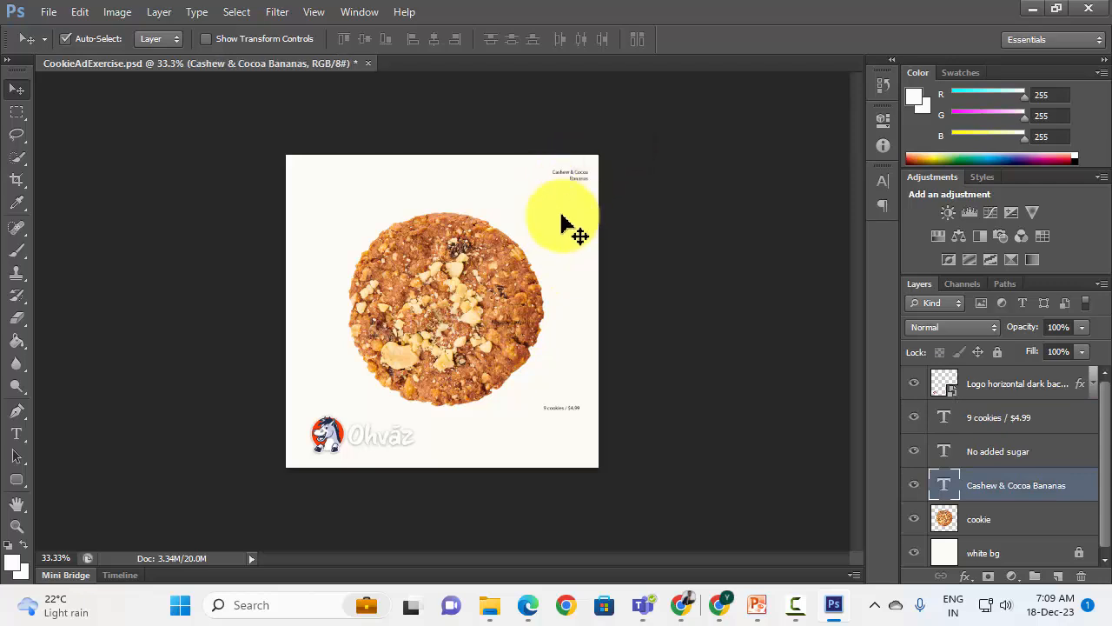
left_click_drag(511, 339, 569, 203)
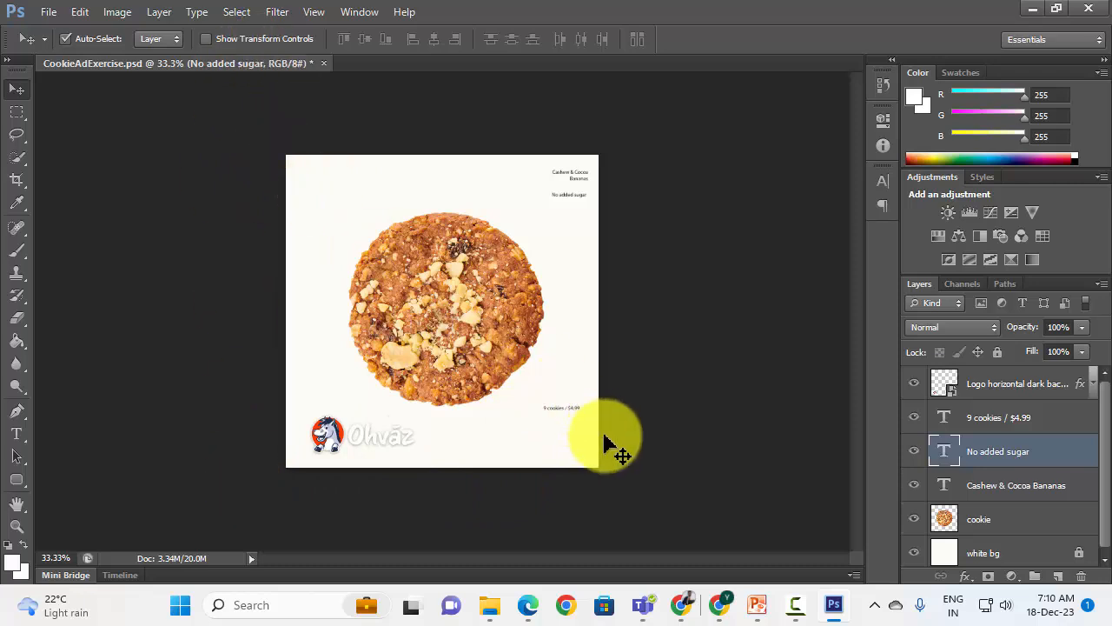
- Using the Pen tool in Shape mode, draw a purple, strokeless triangle about 1155 px wide and high over the canvas's lower-left half, above the cookie layer
left_click(986, 525)
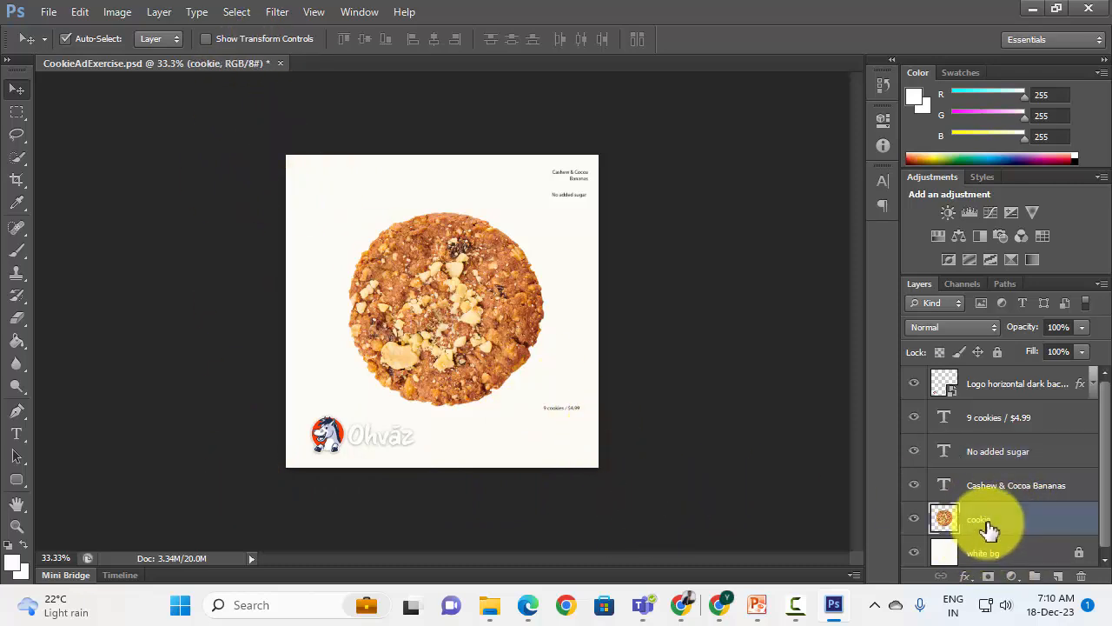
left_click(27, 418)
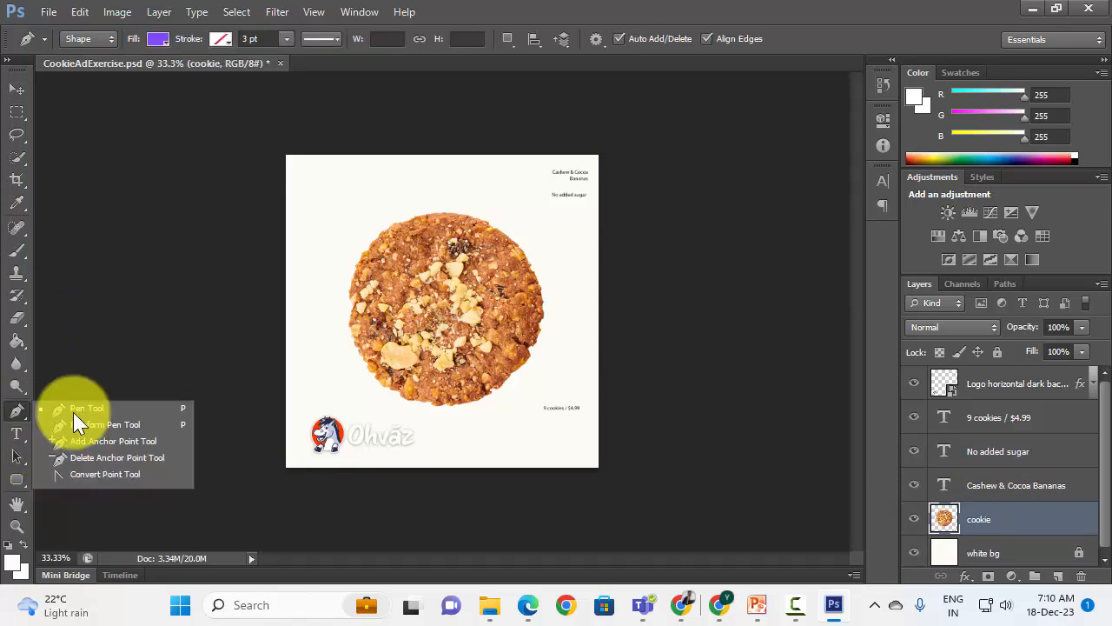
left_click(98, 410)
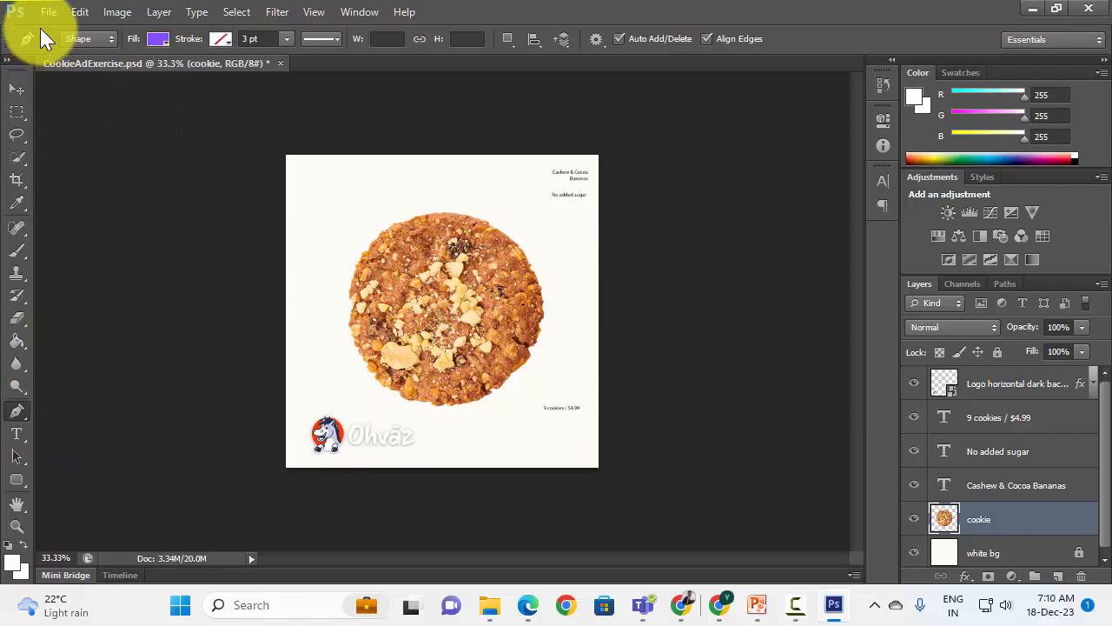
left_click(108, 42)
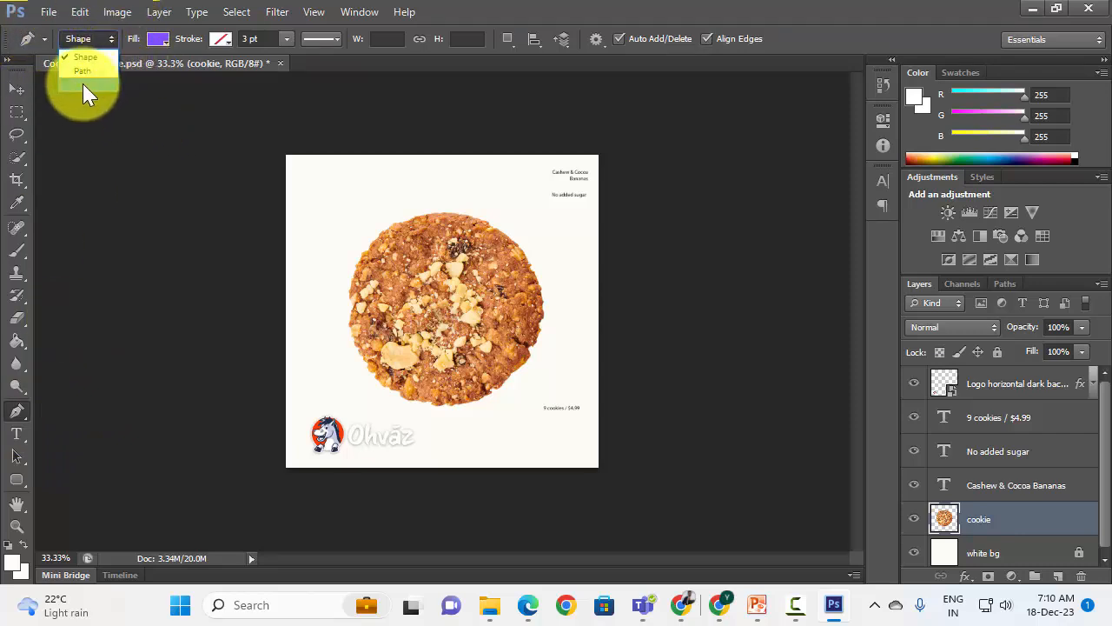
left_click(88, 57)
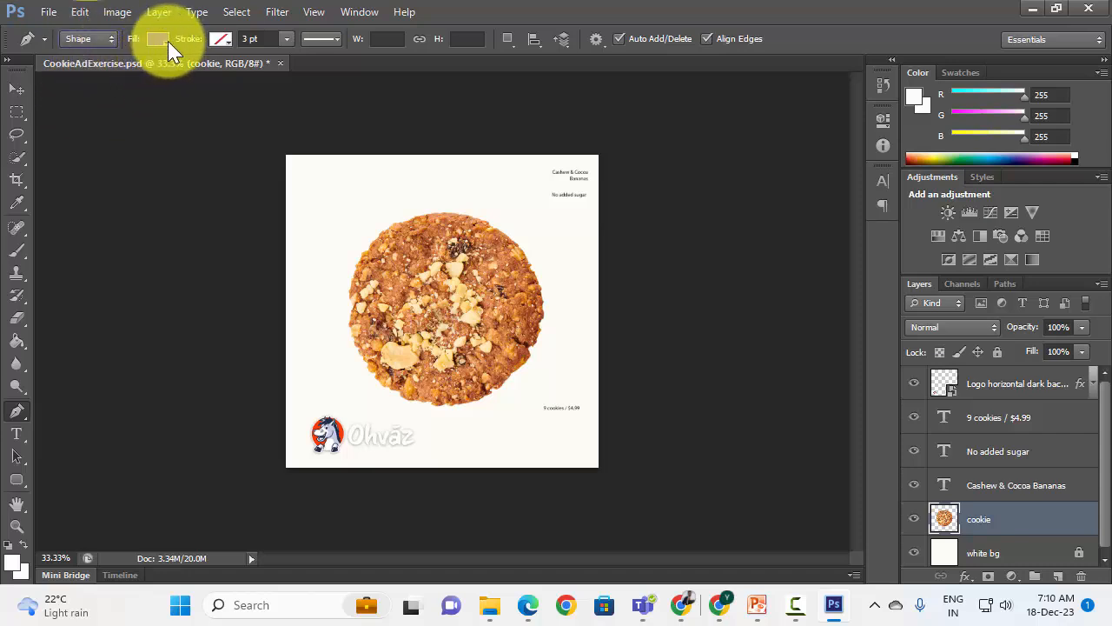
left_click(226, 41)
left_click(225, 42)
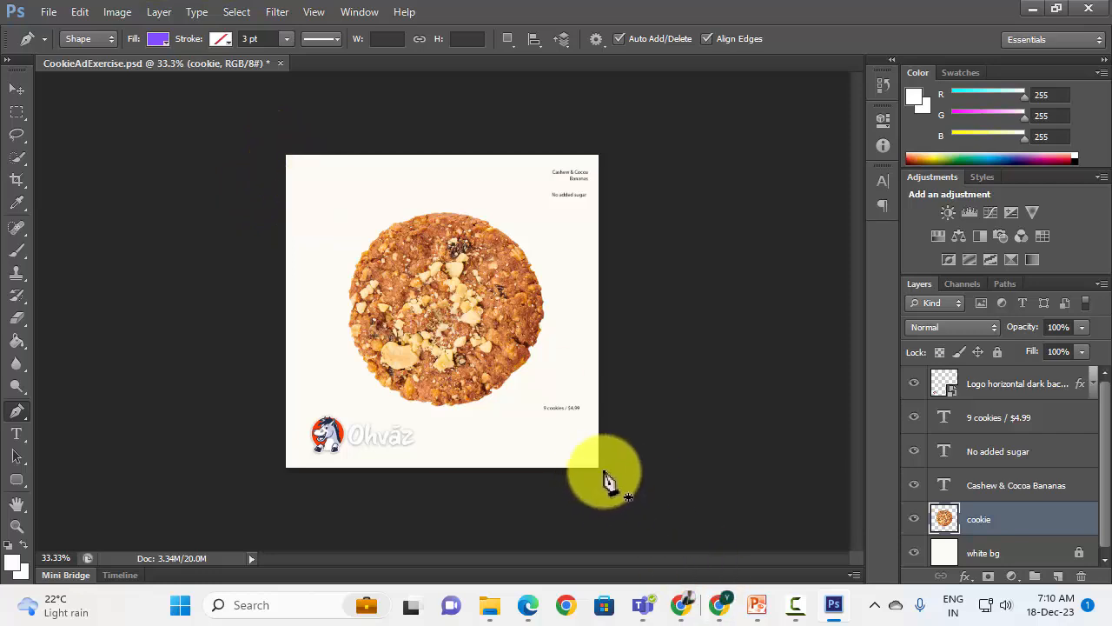
left_click(277, 144)
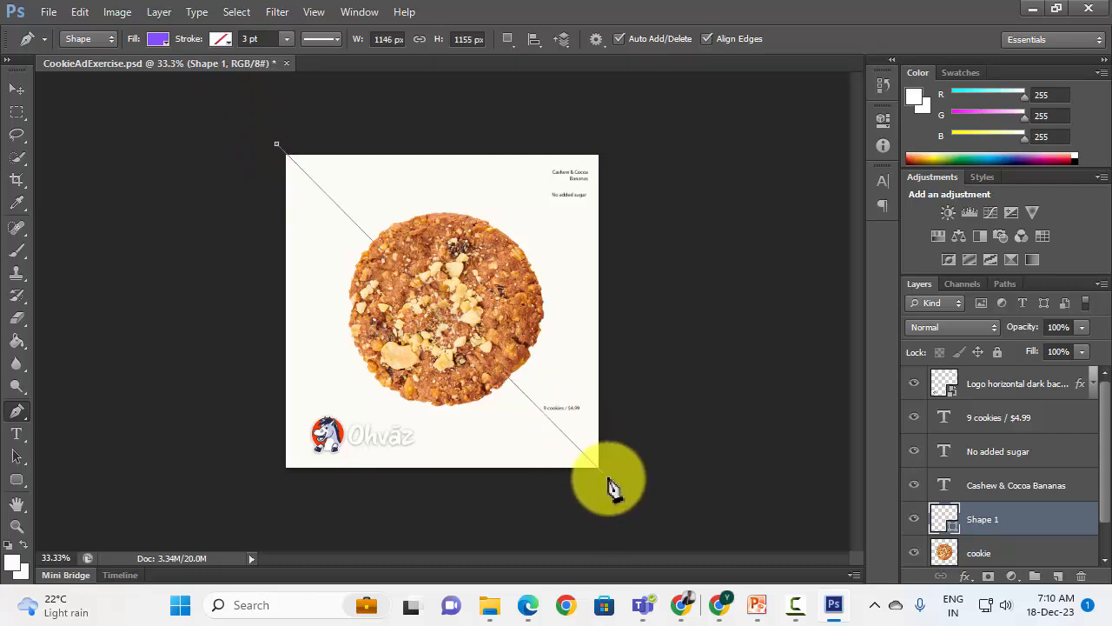
left_click(274, 475)
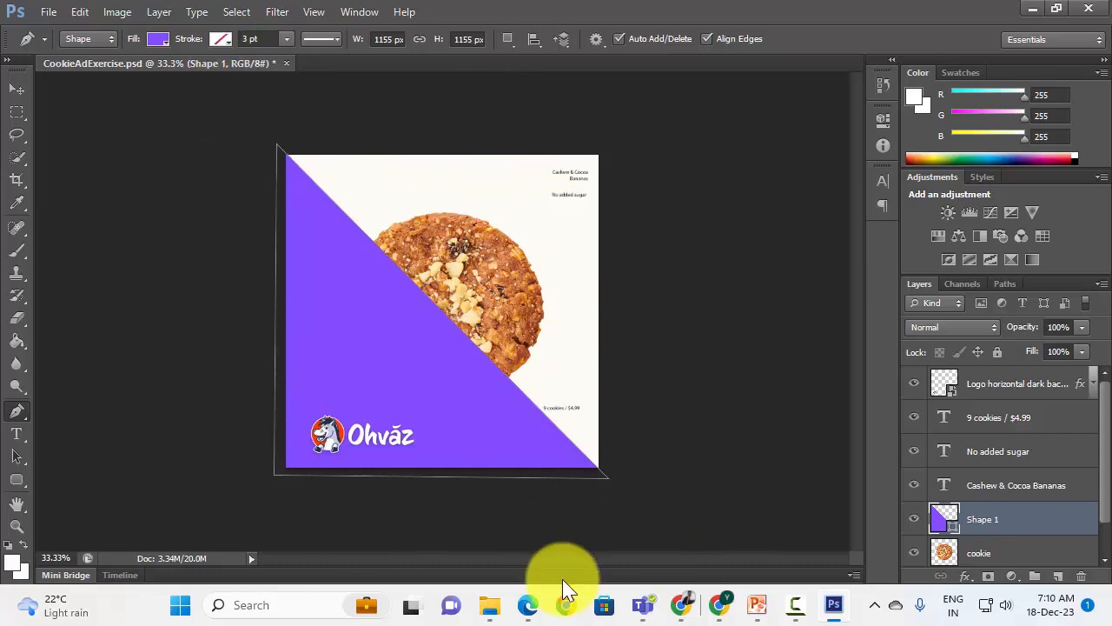
- Move the cookie layer above the purple triangle's layer in the layer stack
scroll(1034, 477, "down", 1)
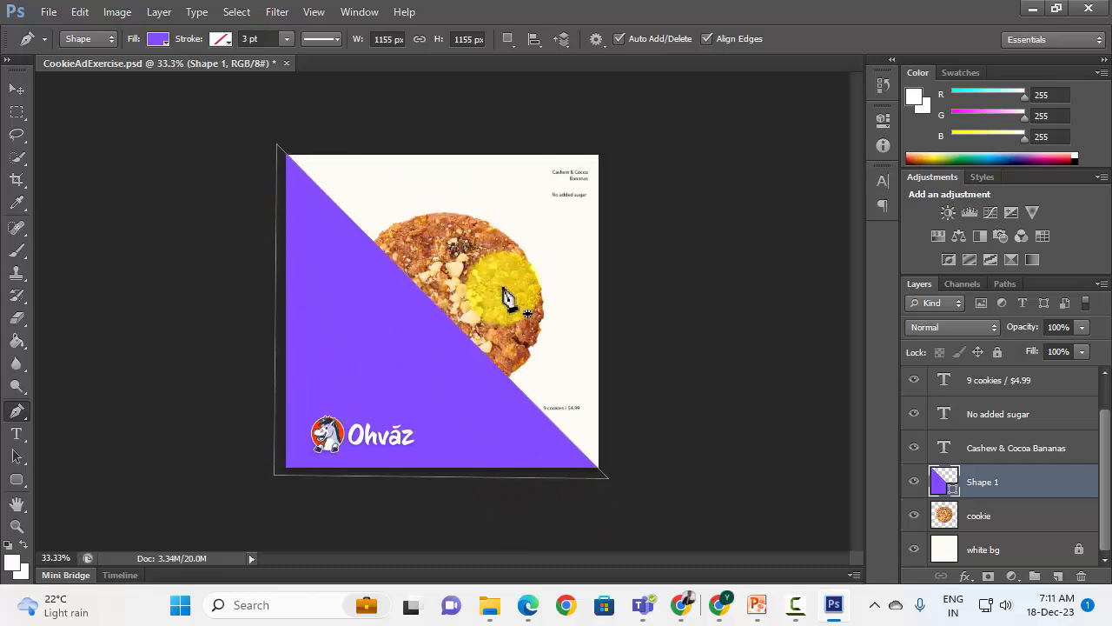
left_click(17, 89)
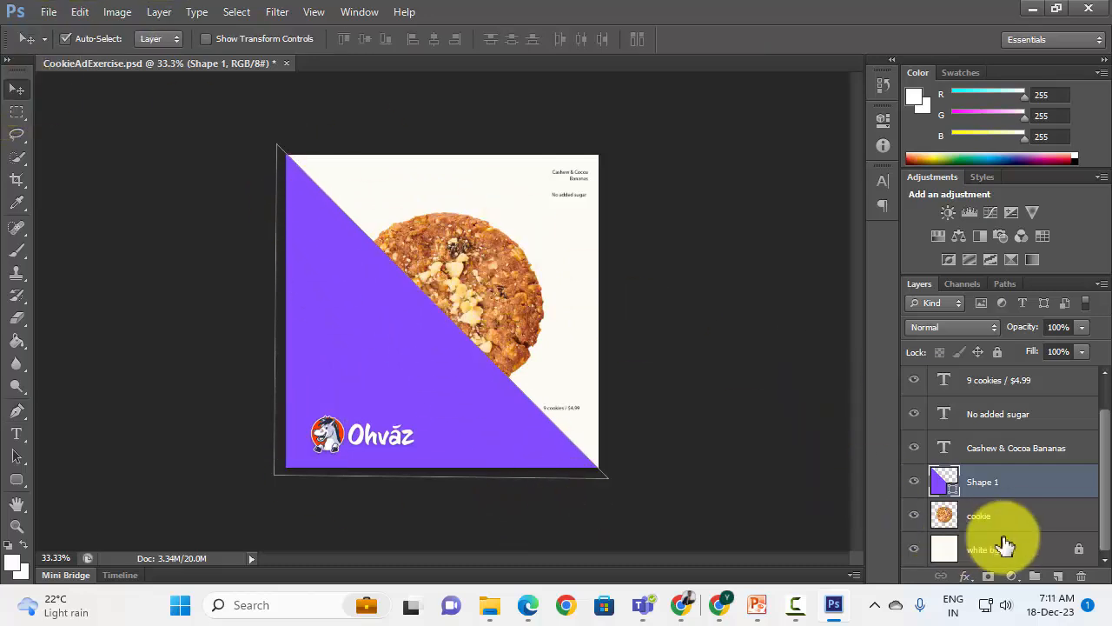
left_click_drag(993, 516, 988, 458)
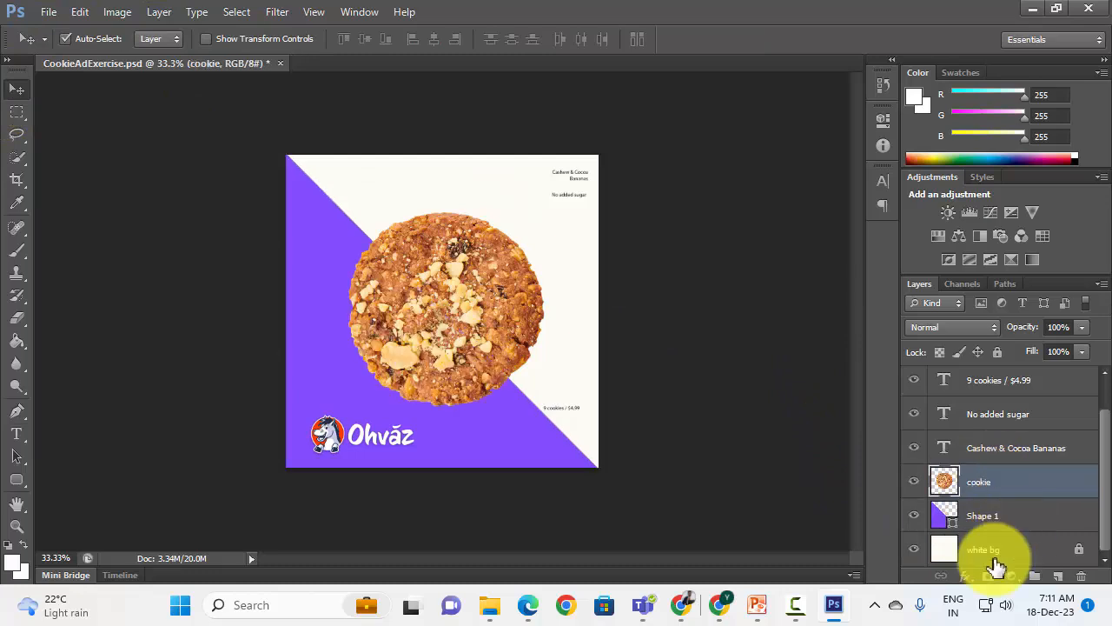
- Recolour the triangle with a brown sampled from the cookie, shifted to the more saturated reddish brown 952e08
left_click(946, 520)
double_click(946, 517)
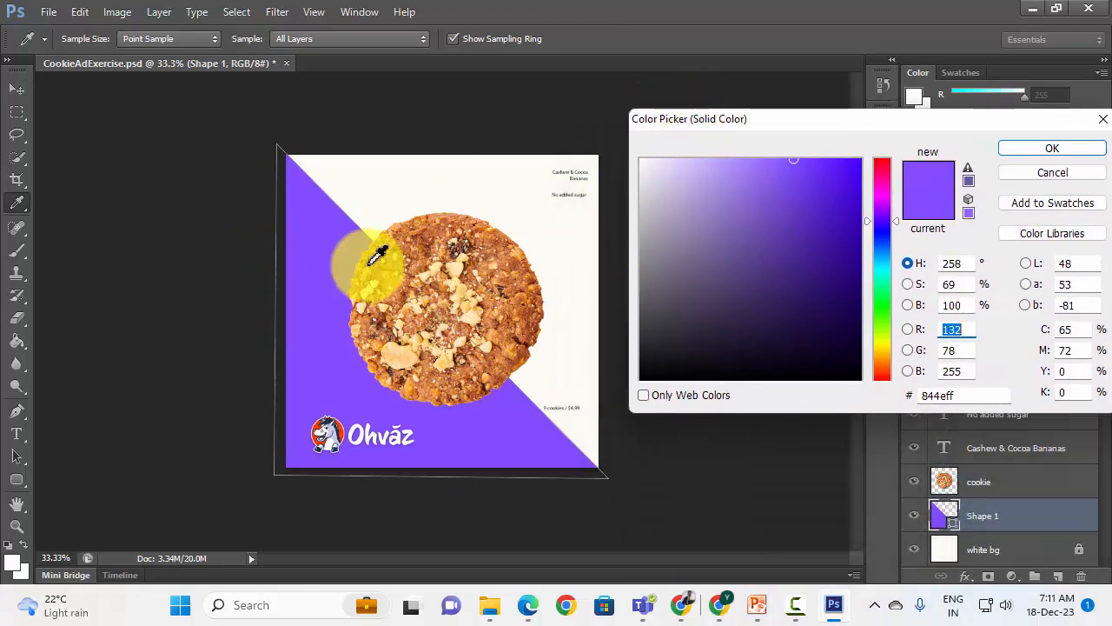
left_click(525, 292)
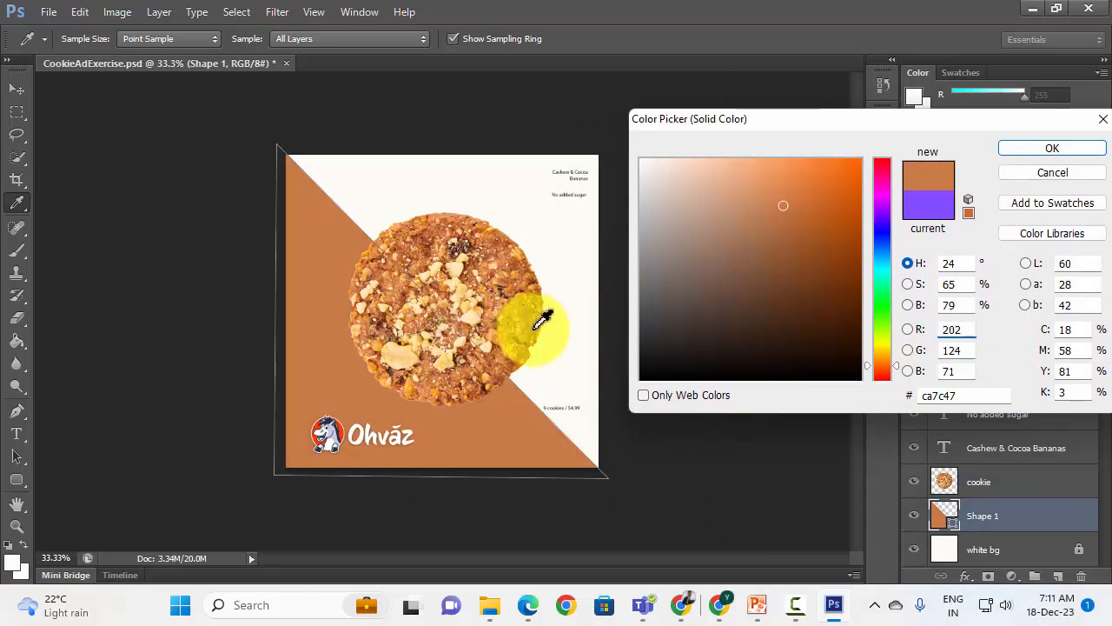
left_click(533, 325)
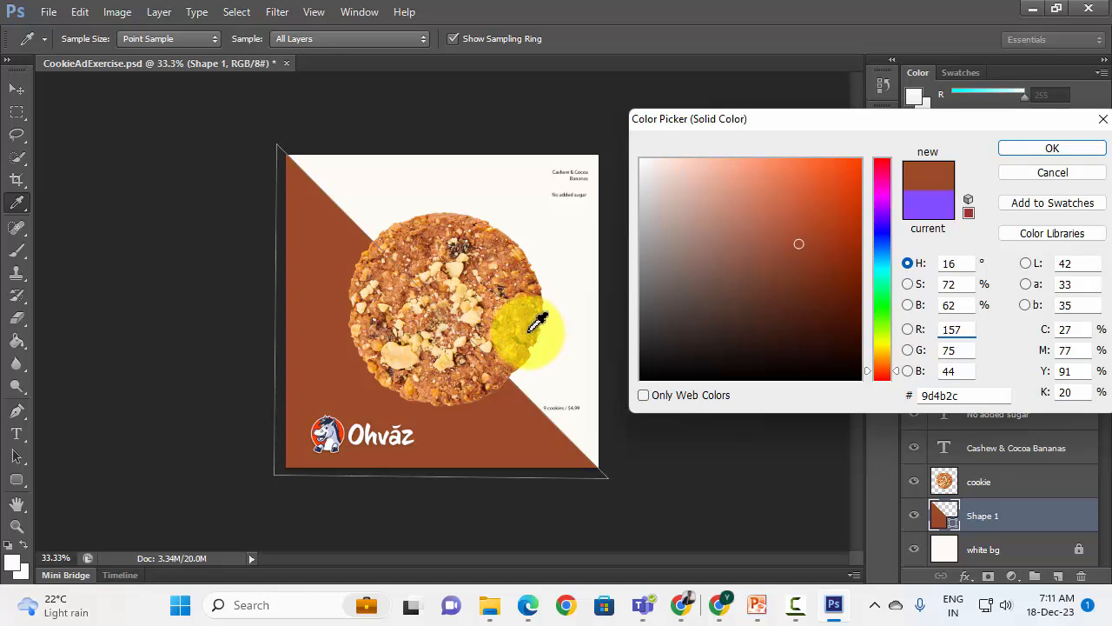
mouse_move(794, 240)
left_mouse_down()
mouse_move(826, 268)
mouse_move(799, 278)
mouse_move(831, 274)
mouse_move(848, 250)
left_mouse_up()
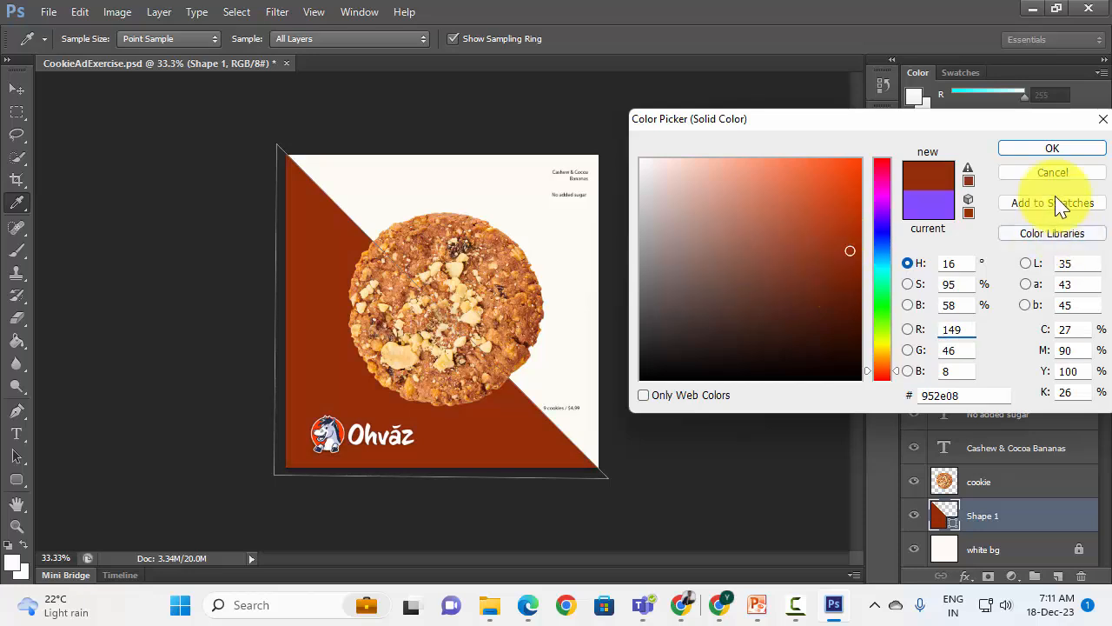
left_click(1054, 149)
key("v")
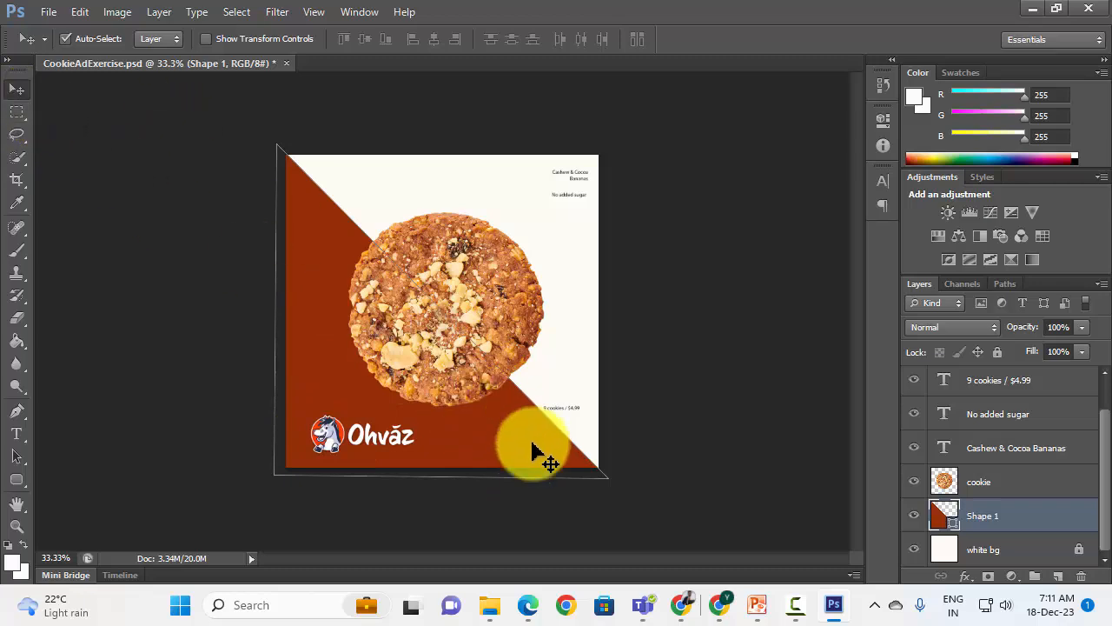
left_click(663, 461)
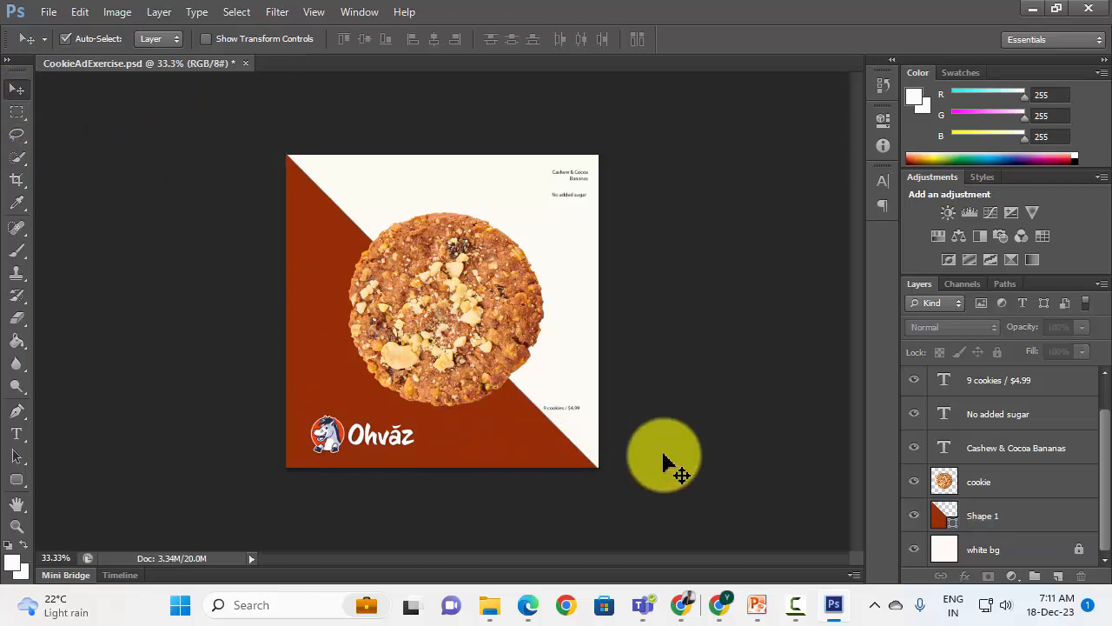
- Scale the brown triangle to about 101.56% from its lower-right corner using Free Transform
left_click(942, 520)
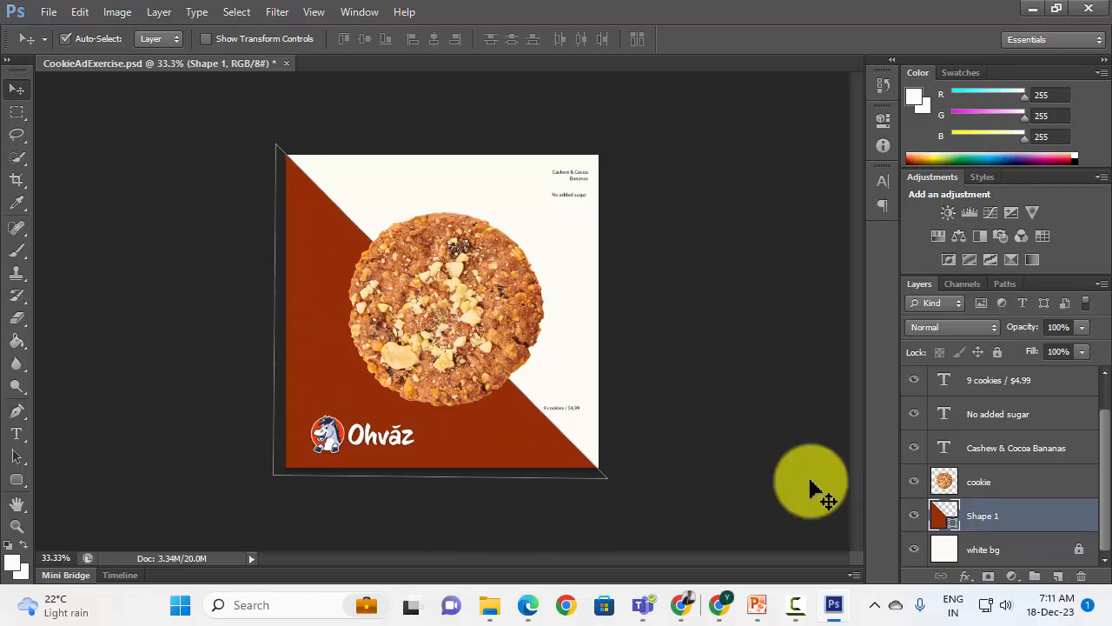
left_click(654, 440)
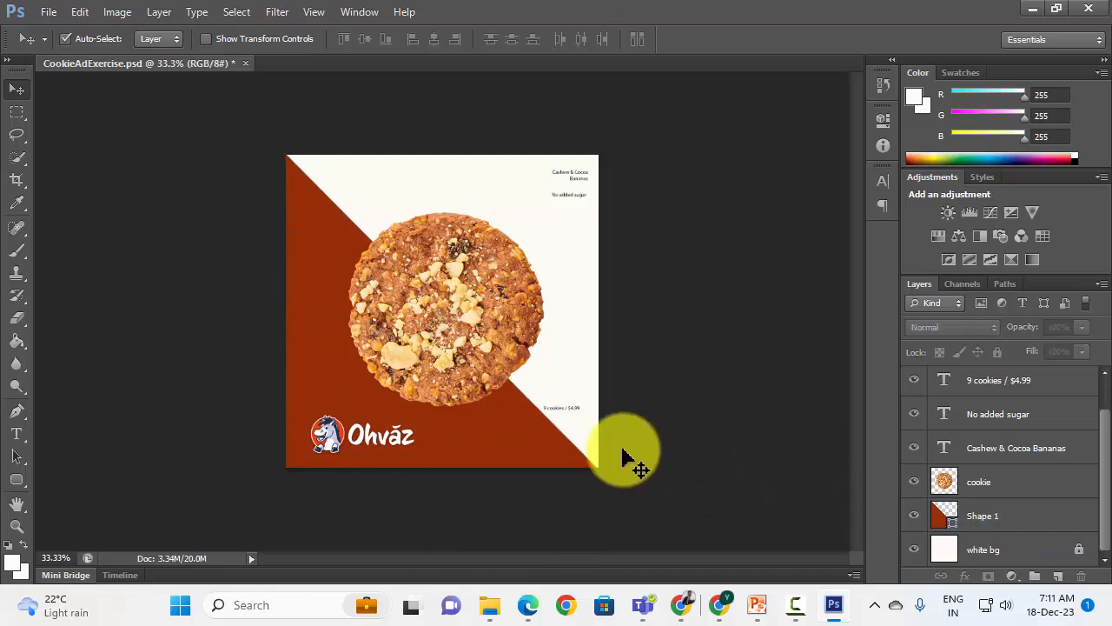
key("ctrl+t")
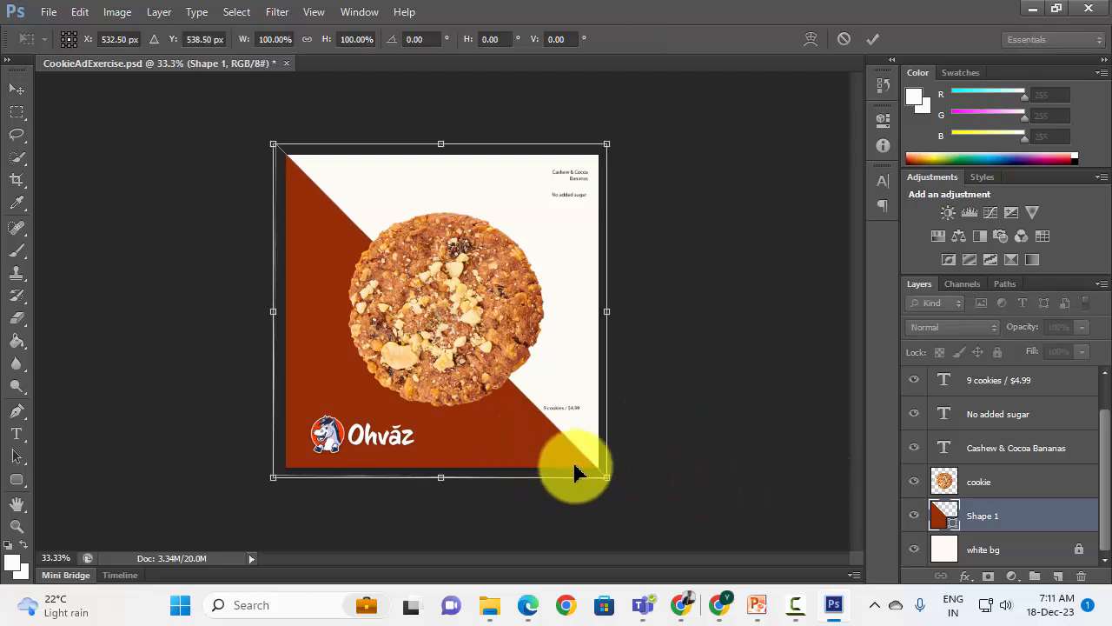
left_click_drag(608, 479, 616, 479)
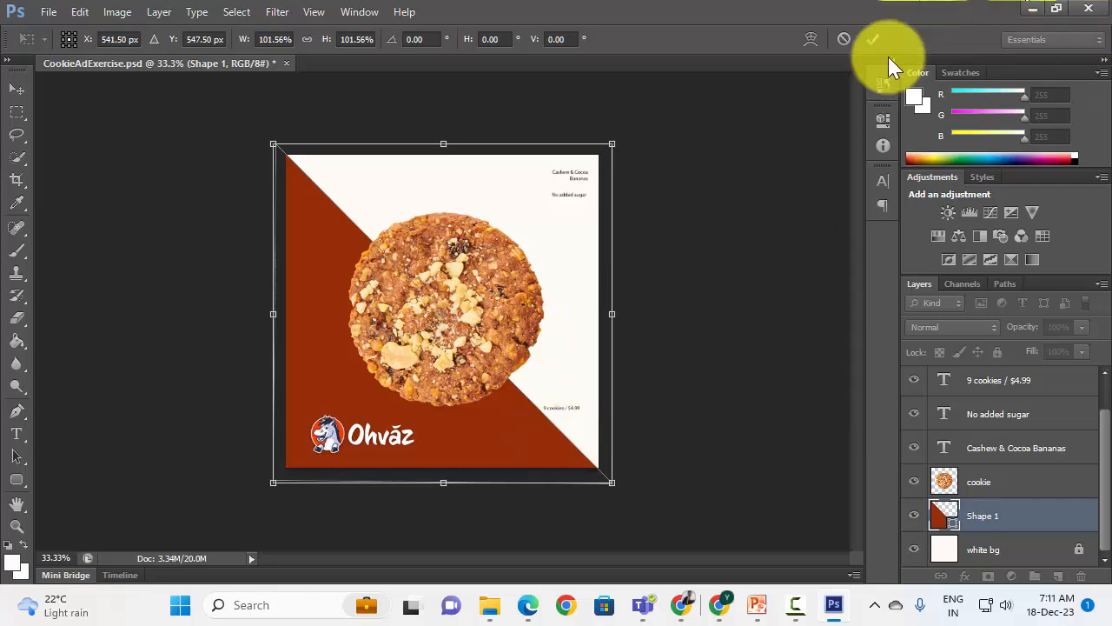
left_click(874, 37)
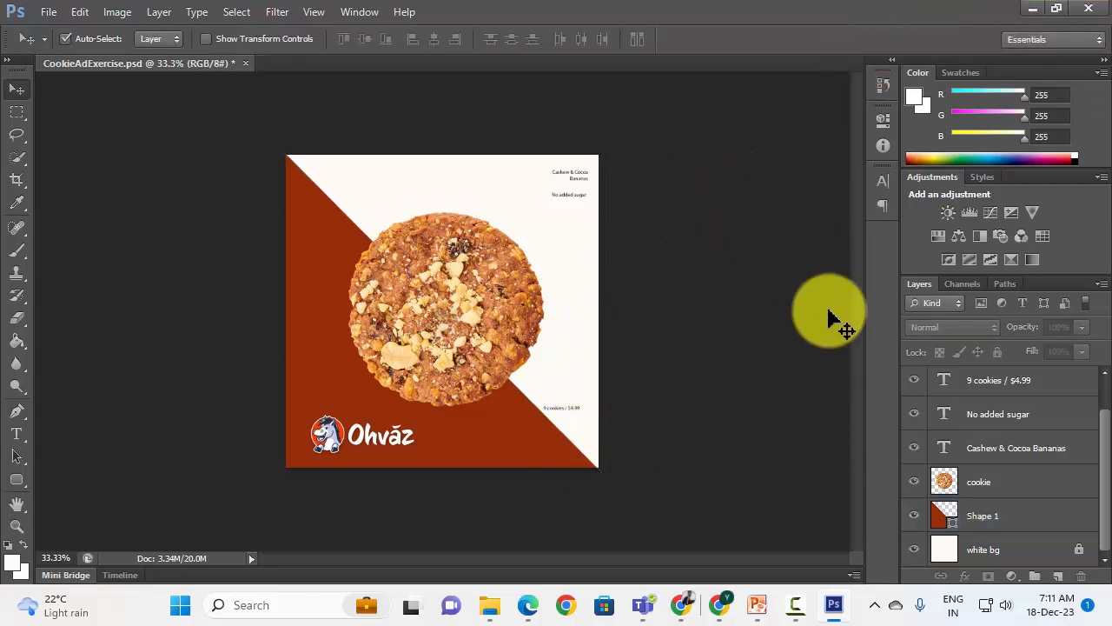
- Set the "Cashew & Cocoa Bananas" text to the Bebas Neue font at 78 pt
left_click(585, 170)
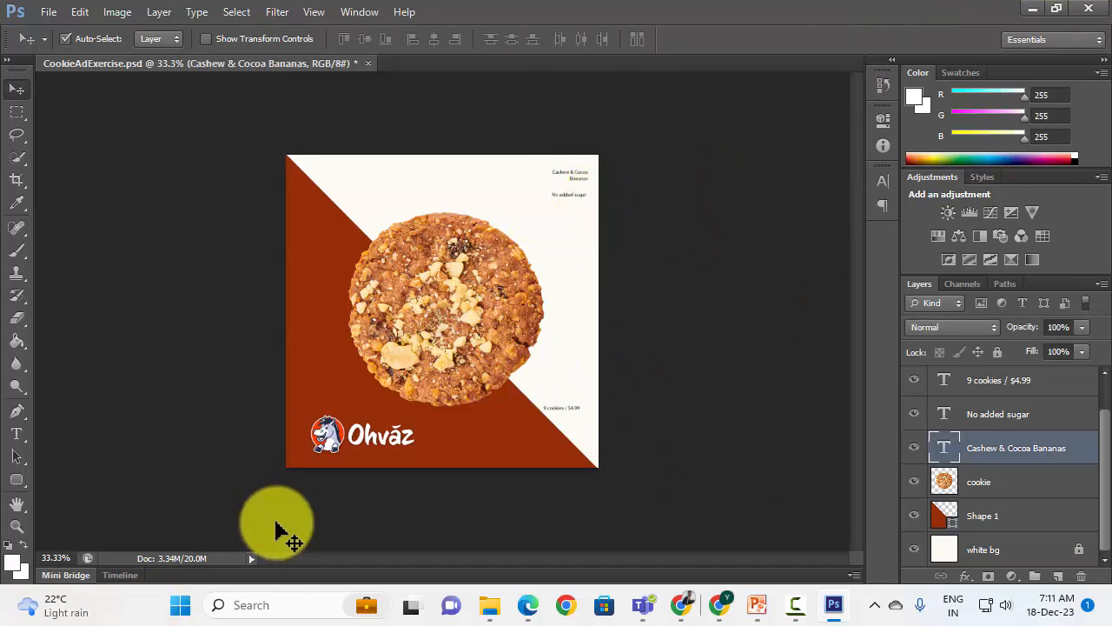
left_click(558, 179, "ctrl")
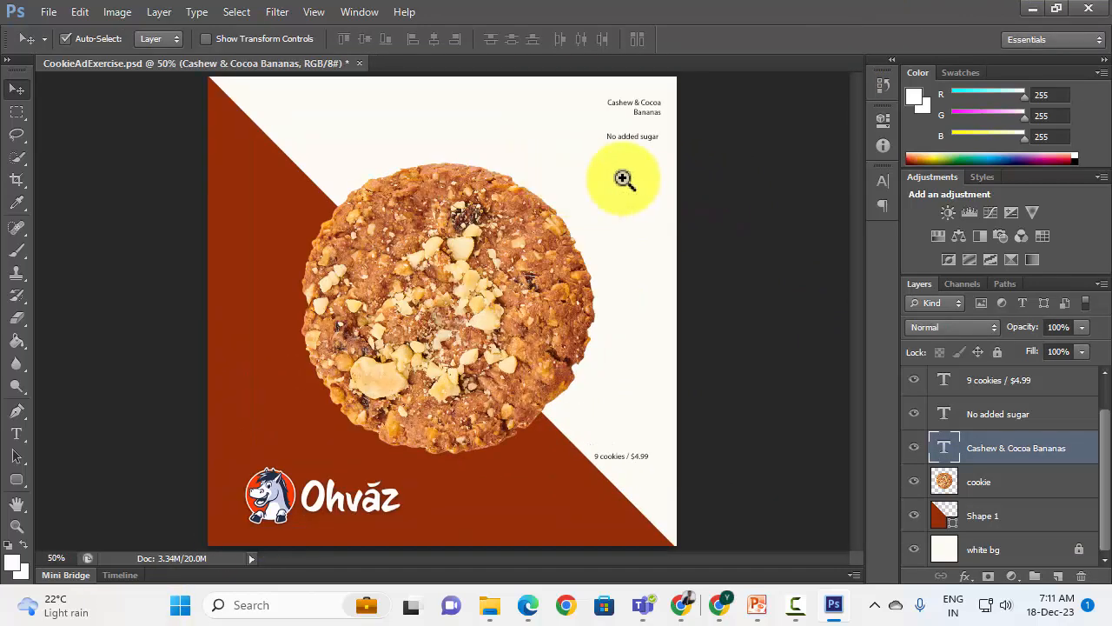
left_click(17, 430)
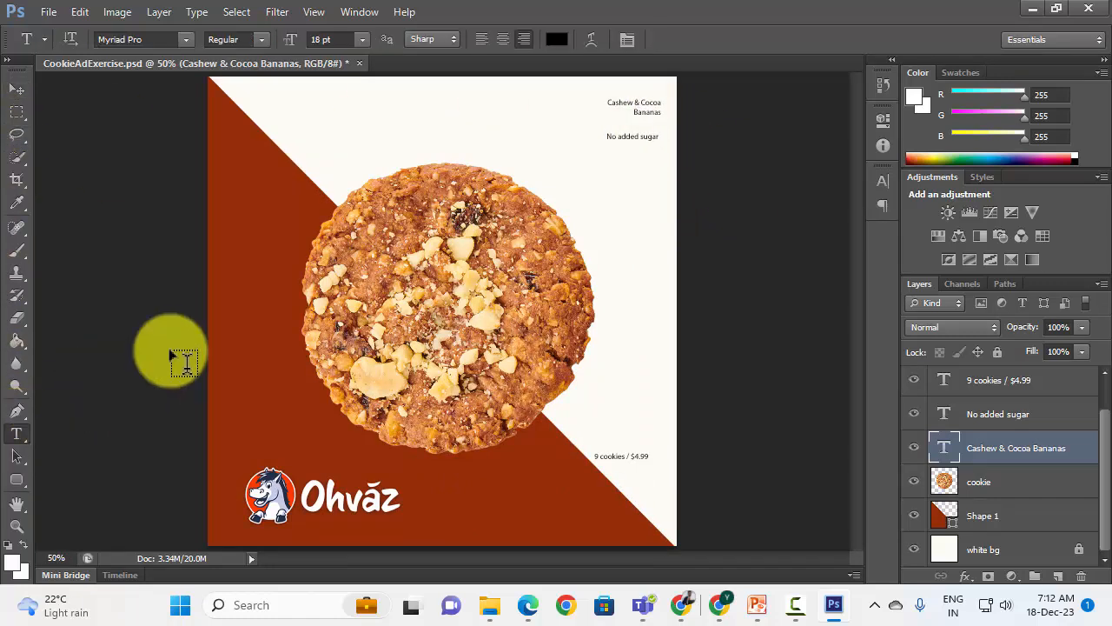
left_click(639, 94)
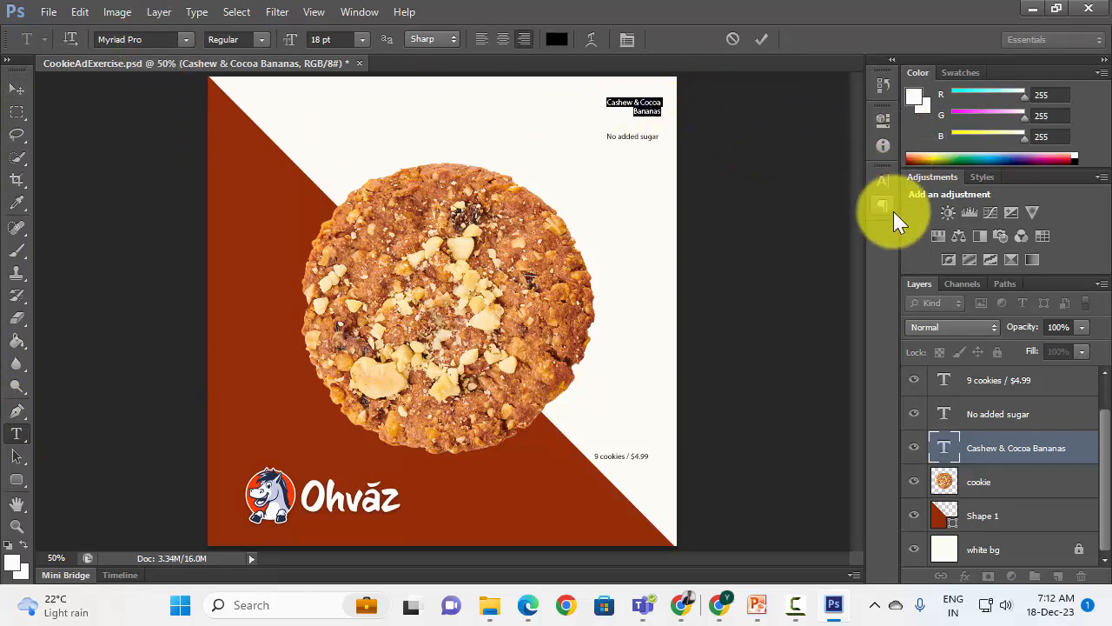
left_click(882, 181)
left_click(735, 189)
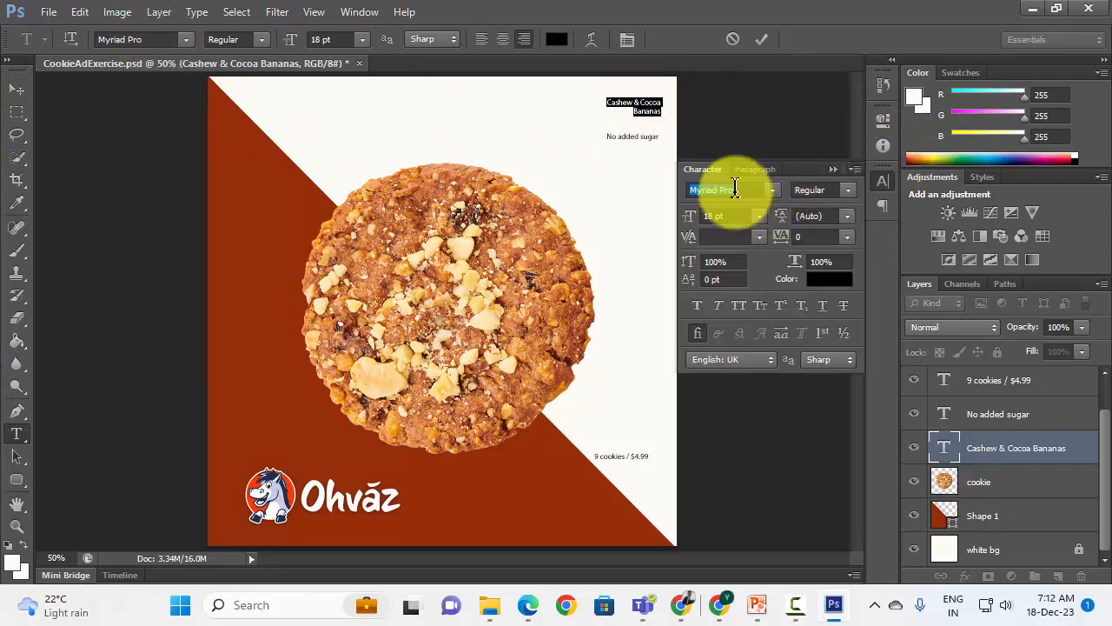
key("Return")
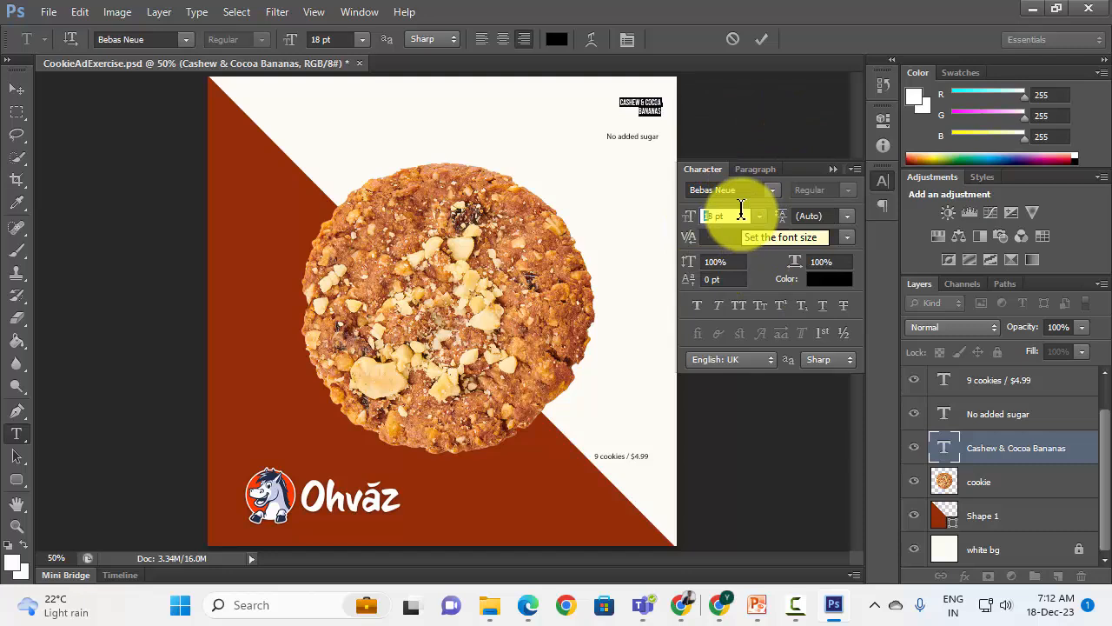
type("7")
key("Return")
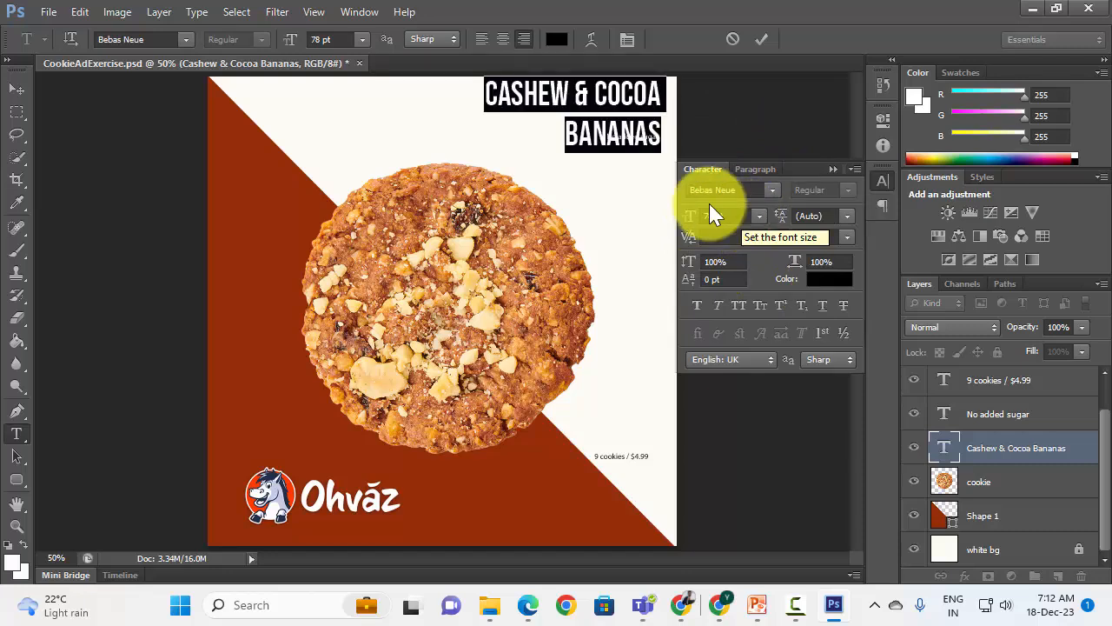
left_click(761, 39)
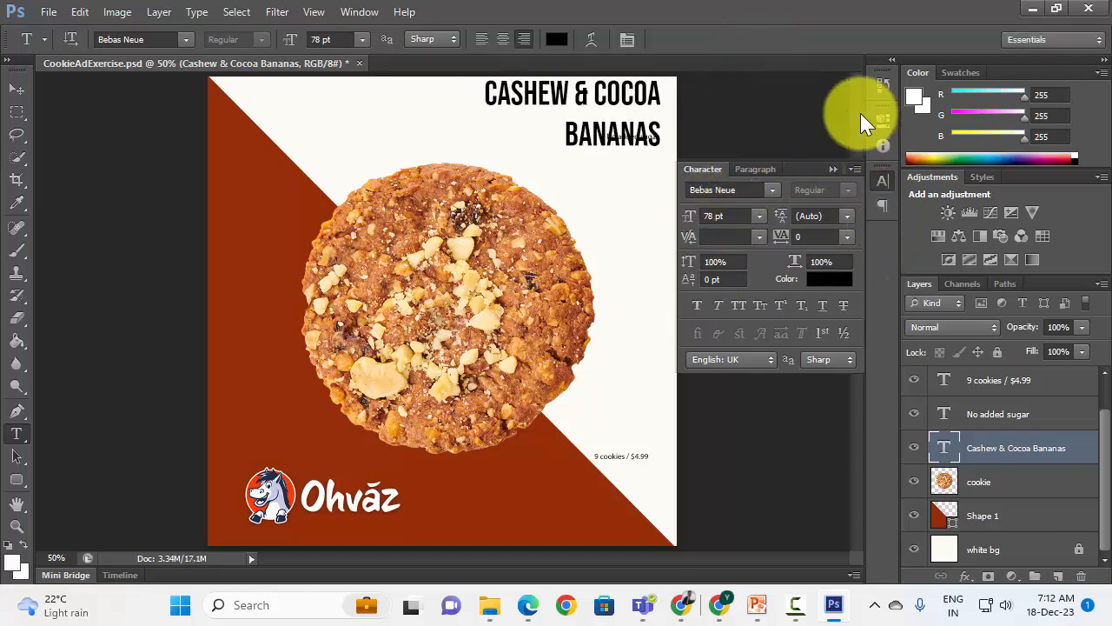
- Move the "No added sugar" text down below the enlarged headline and shift it about 0.375 in left
left_click(17, 89)
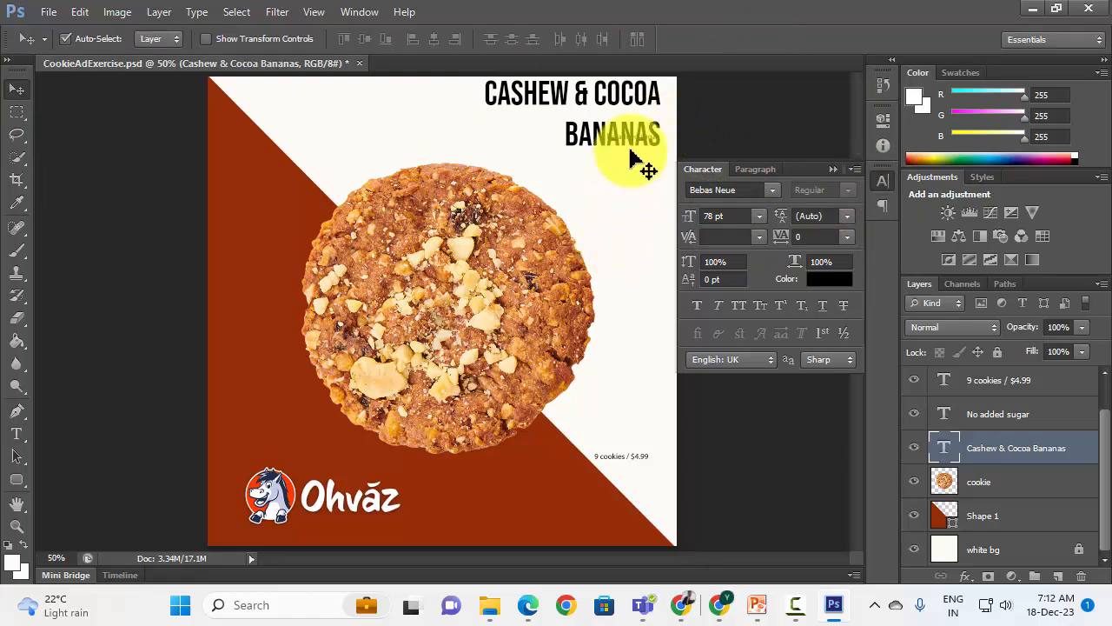
left_click_drag(637, 146, 638, 189)
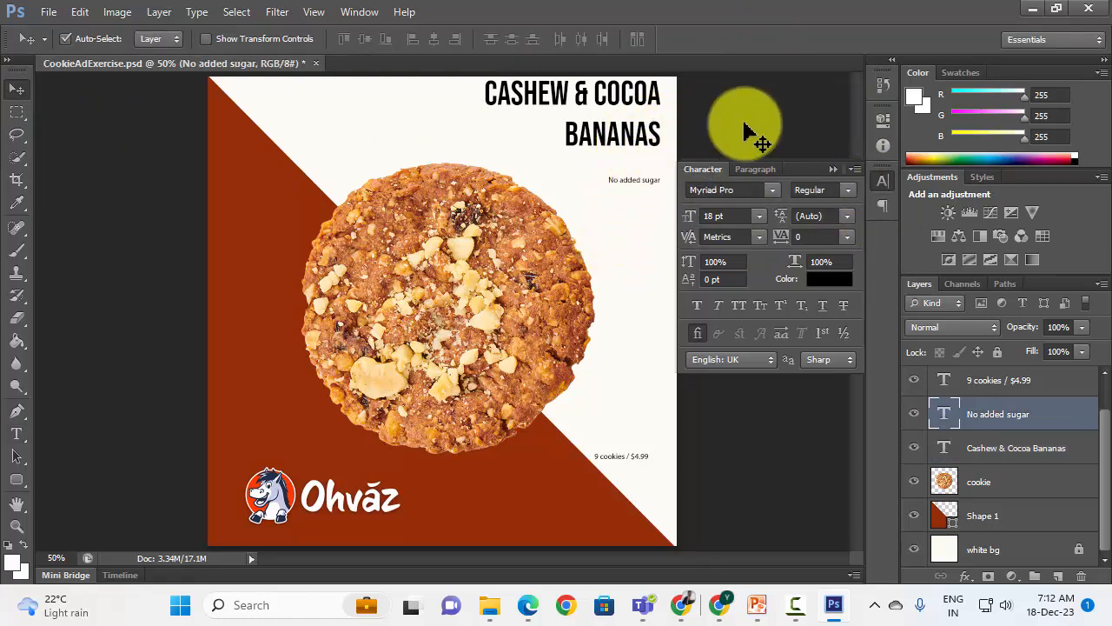
left_click(464, 426, "alt")
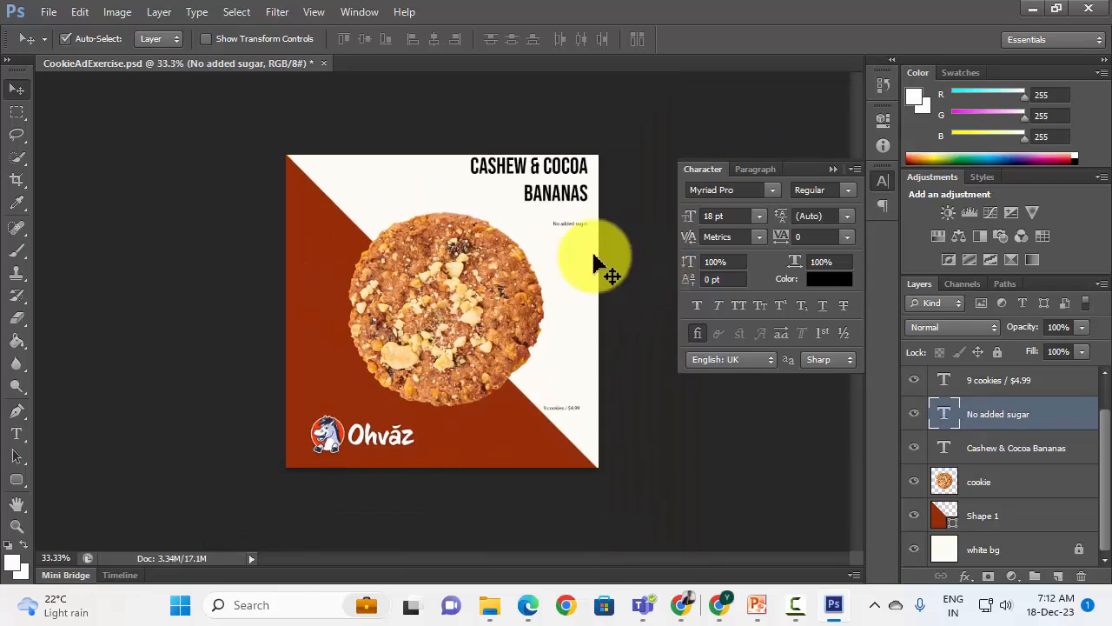
left_click(573, 198)
left_click(562, 224)
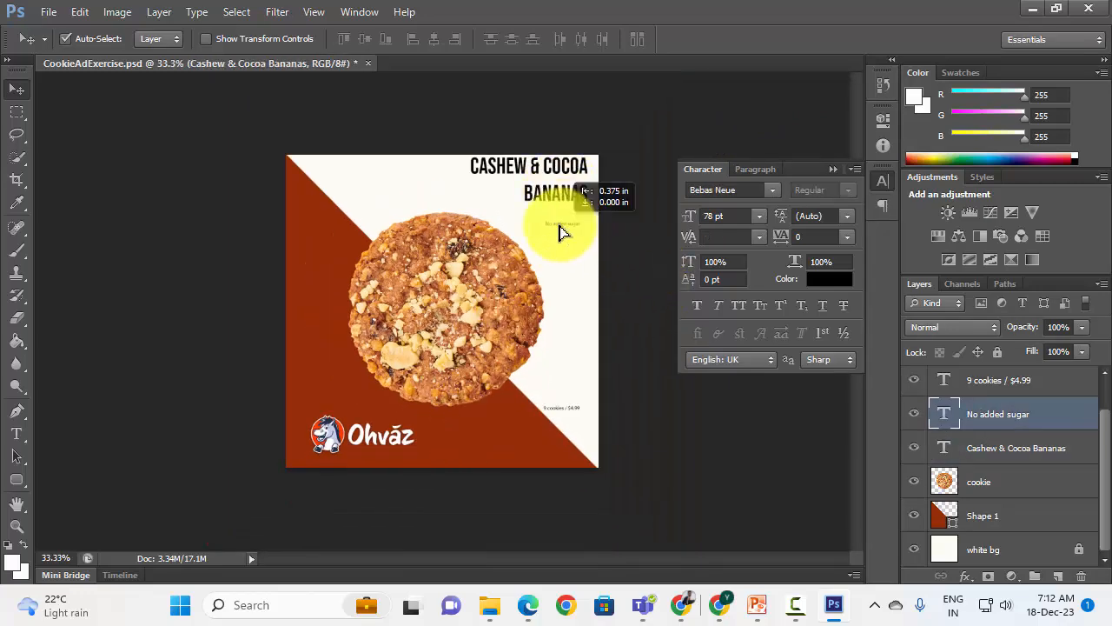
- Set the "No added sugar" text to the Bebas Neue font at 48 pt
left_click(17, 432)
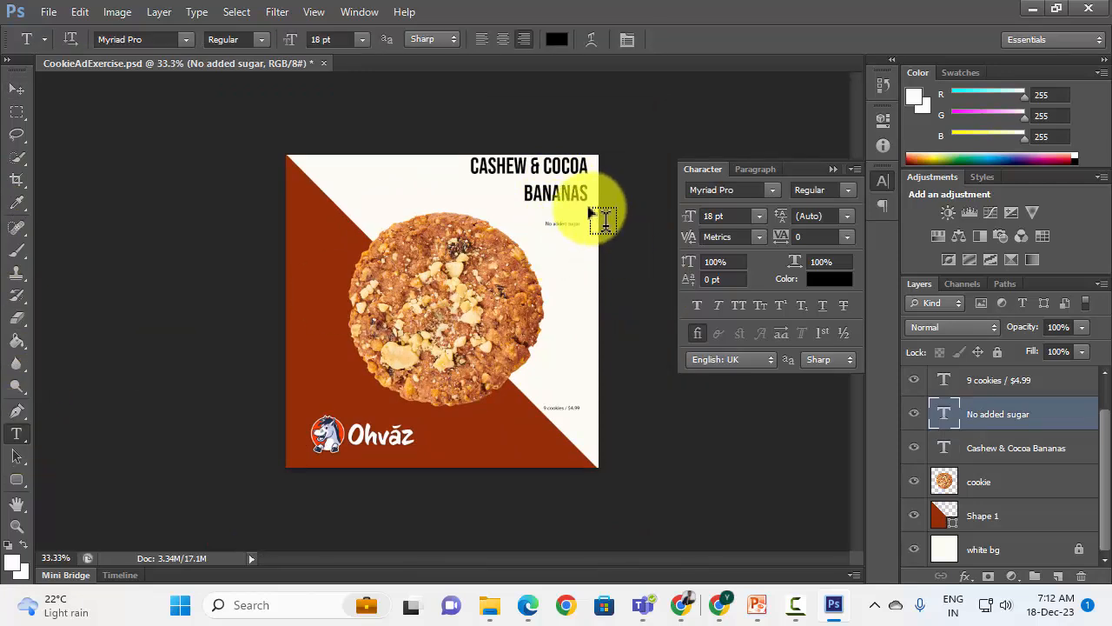
triple_click(562, 223)
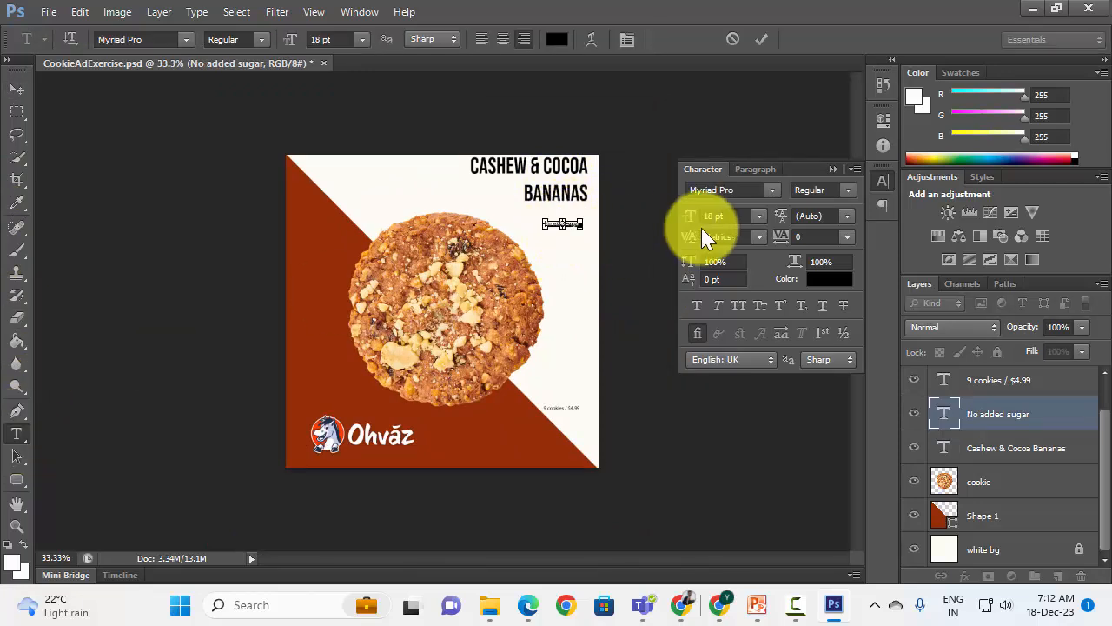
left_click(753, 190)
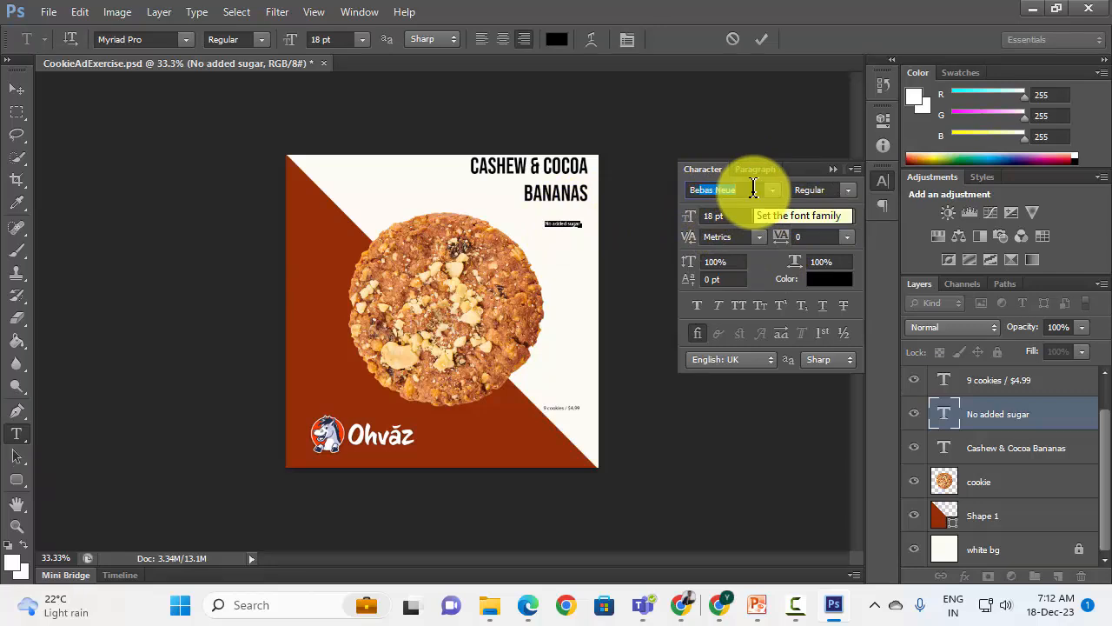
left_click(708, 217)
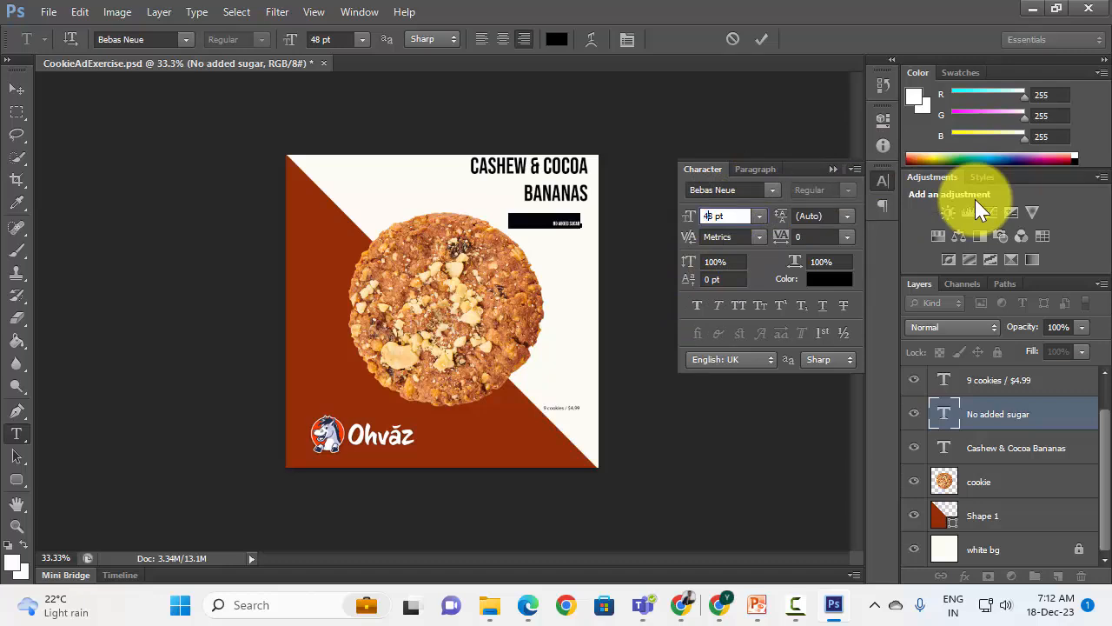
type("4")
key("Return")
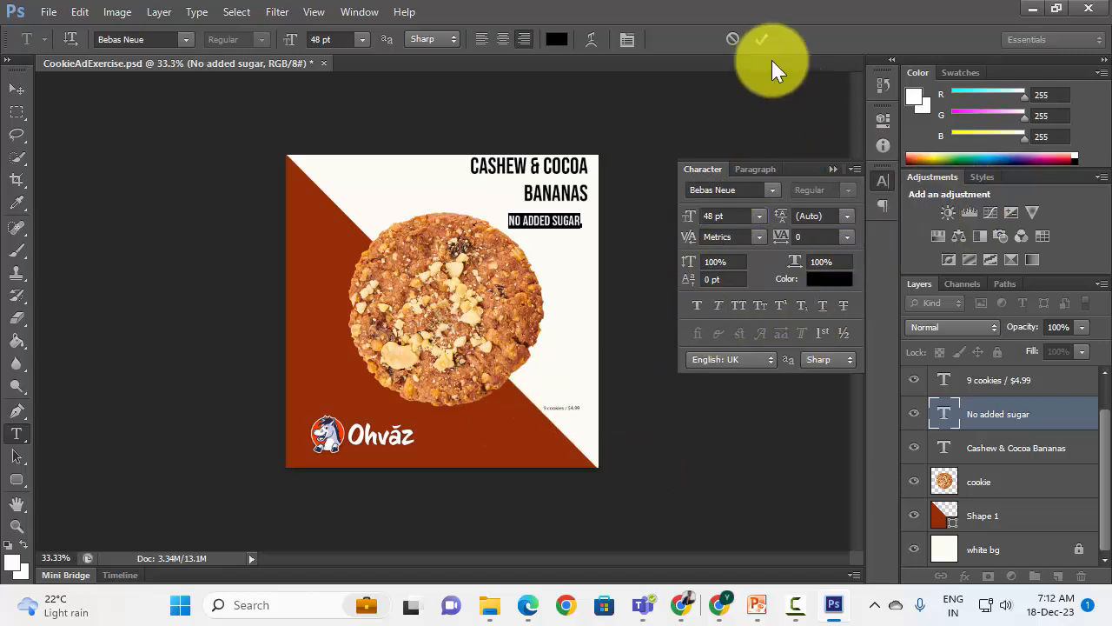
left_click(762, 36)
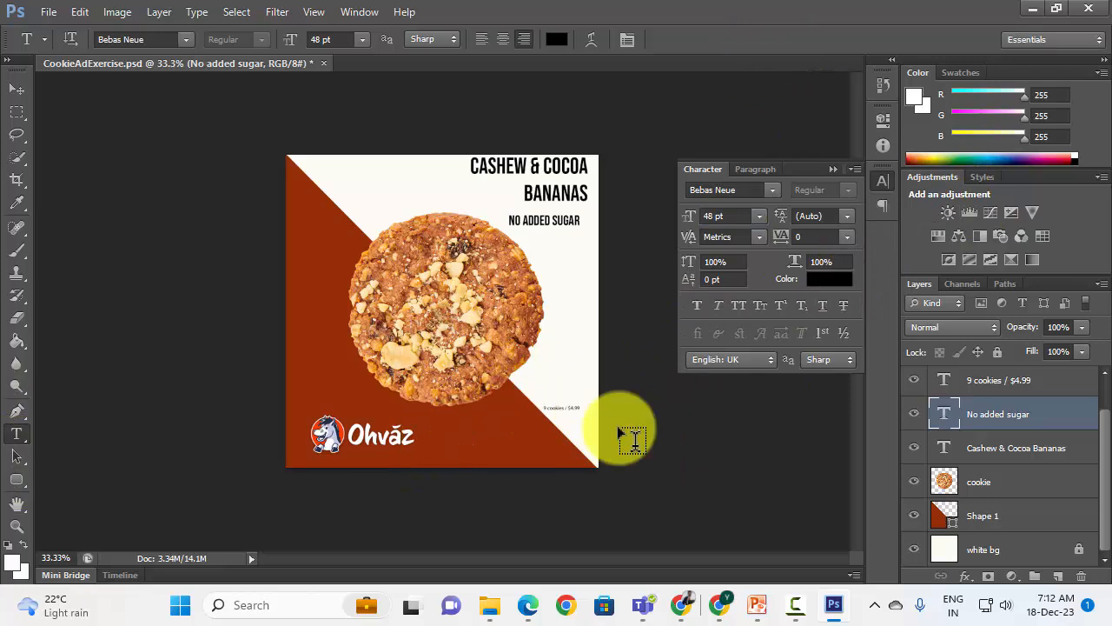
- Set the "9 cookies / $4.99" text to Bebas Neue at 48 pt and move it left so it fits inside the canvas
left_click(562, 403)
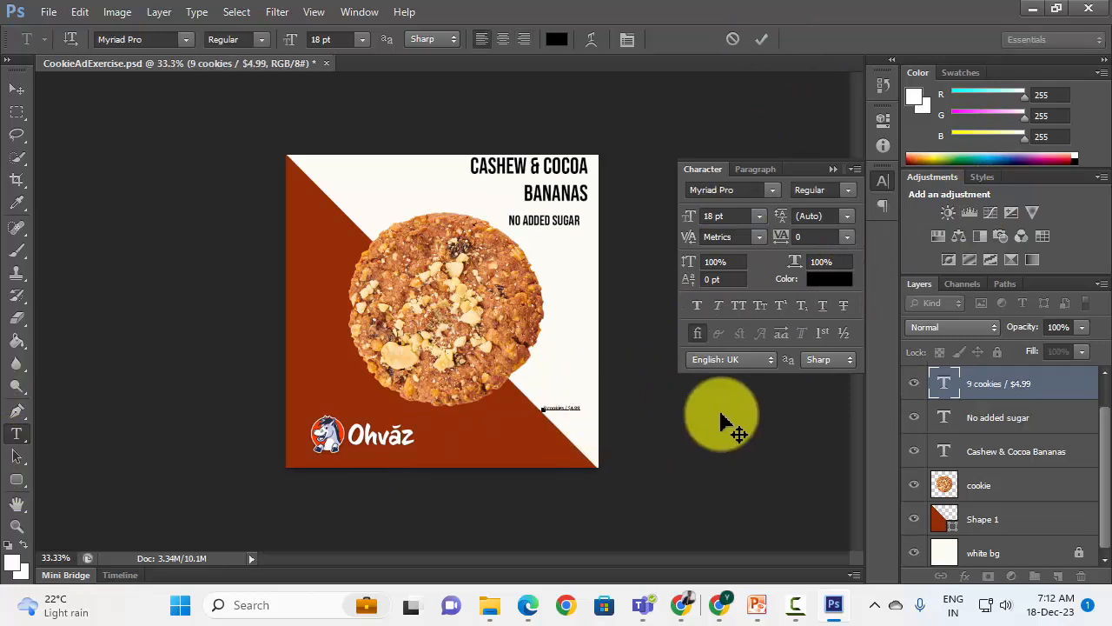
left_click(711, 215)
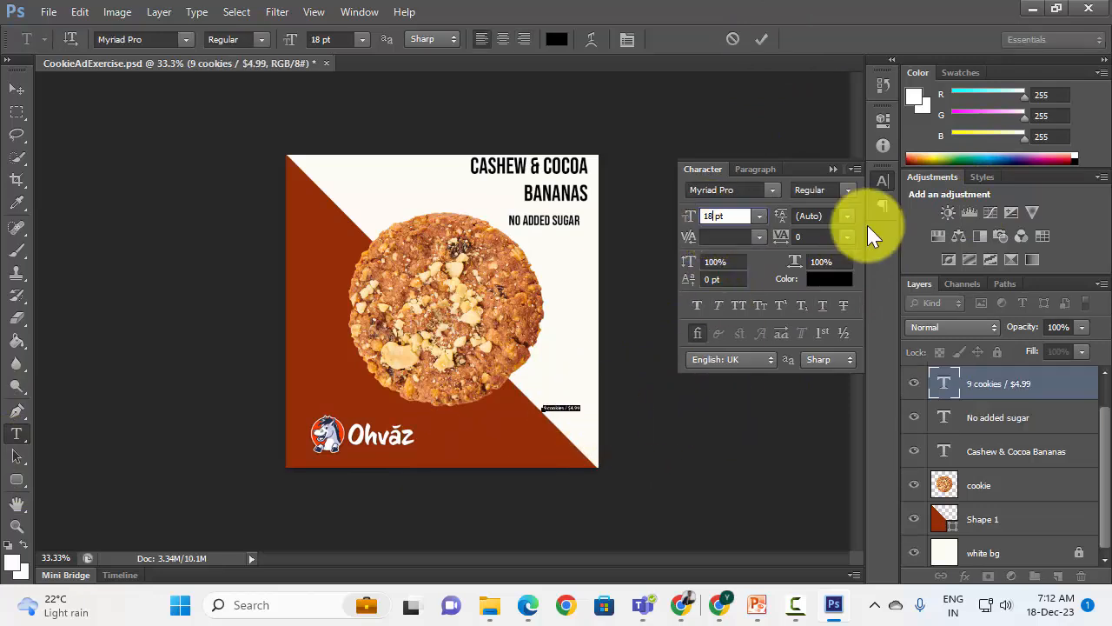
type("4")
key("Return")
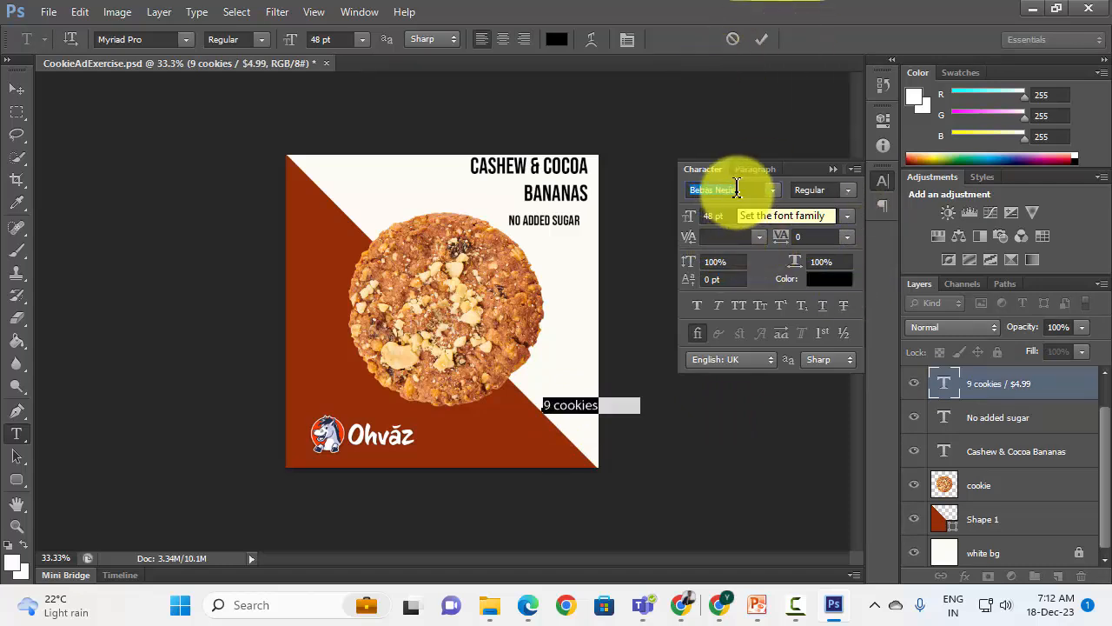
key("Return")
left_click(762, 39)
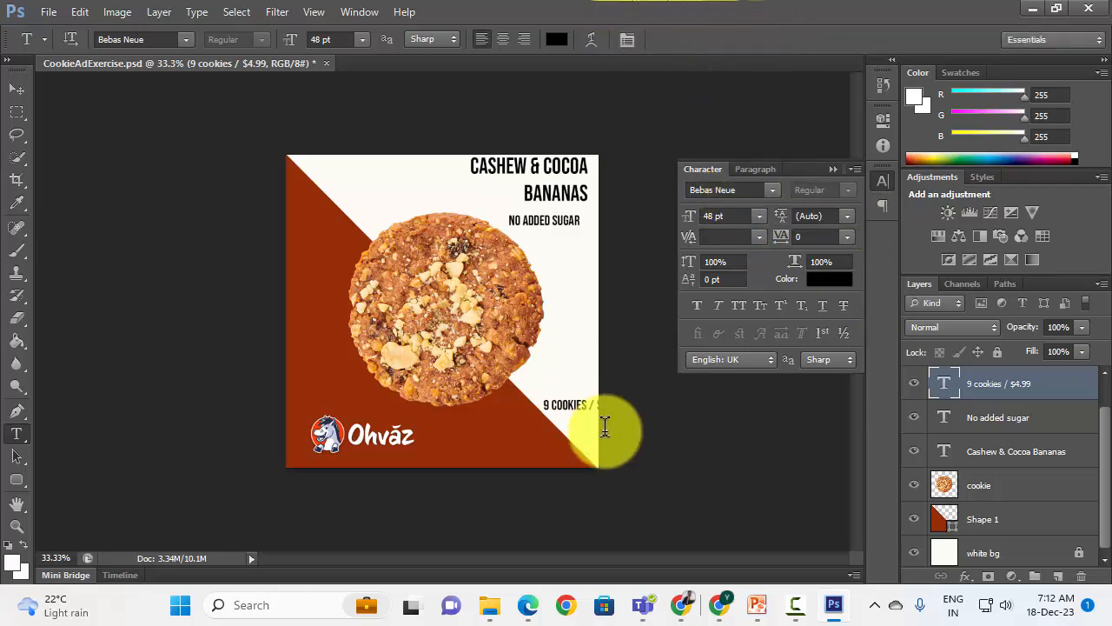
left_click(15, 90)
left_click_drag(569, 410, 521, 418)
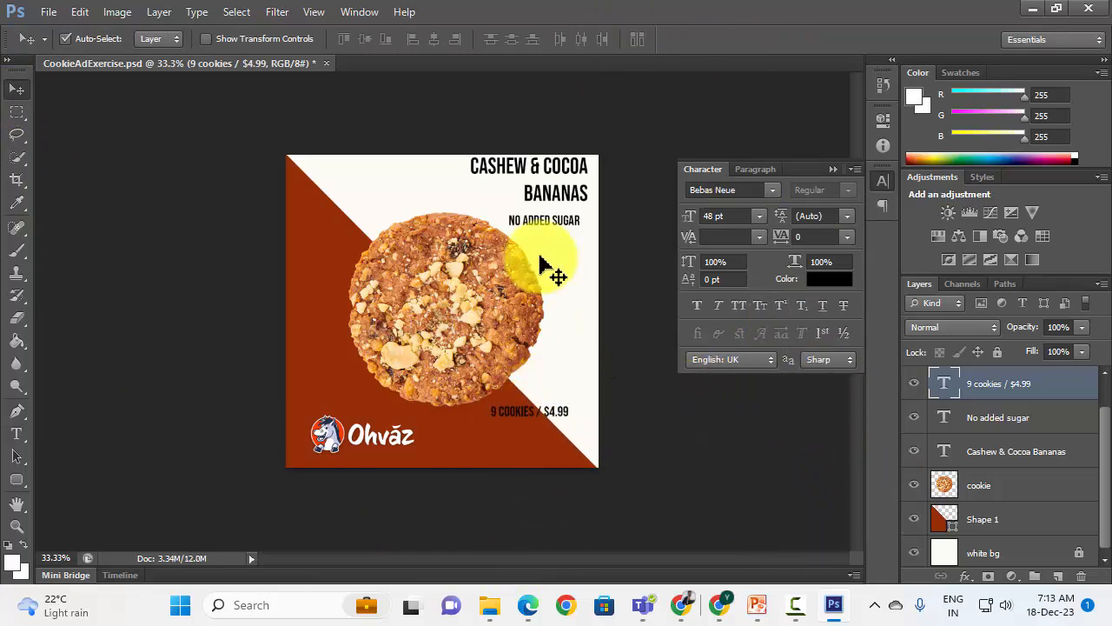
- Colour the "Cashew & Cocoa Bananas" text reddish brown (#952e08) by sampling the diagonal shape
left_click(17, 432)
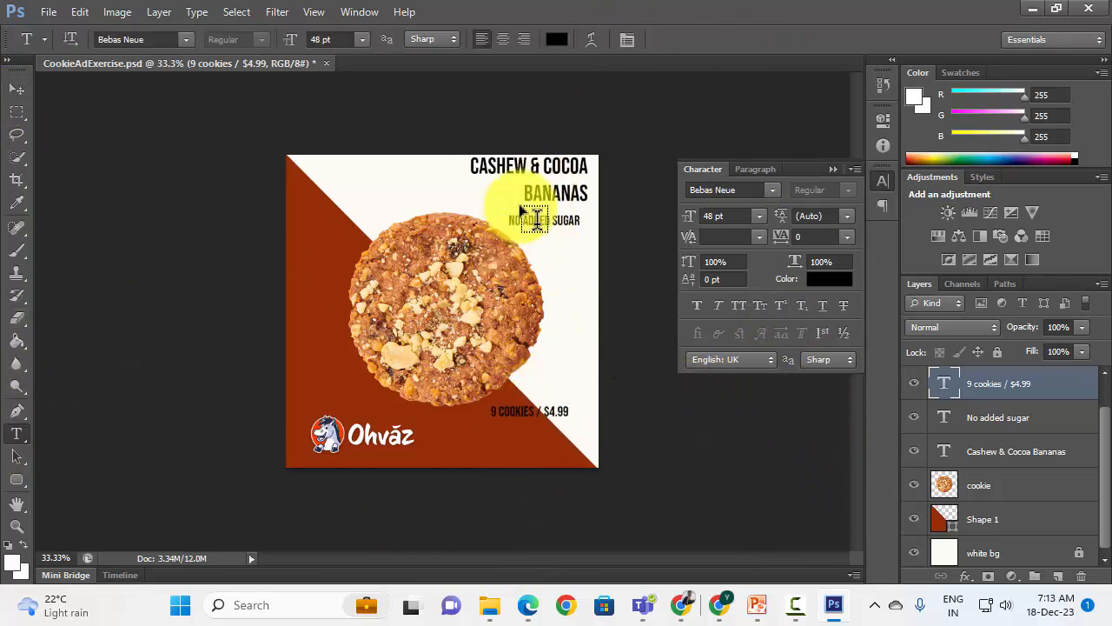
left_click(558, 186)
key("ctrl+a")
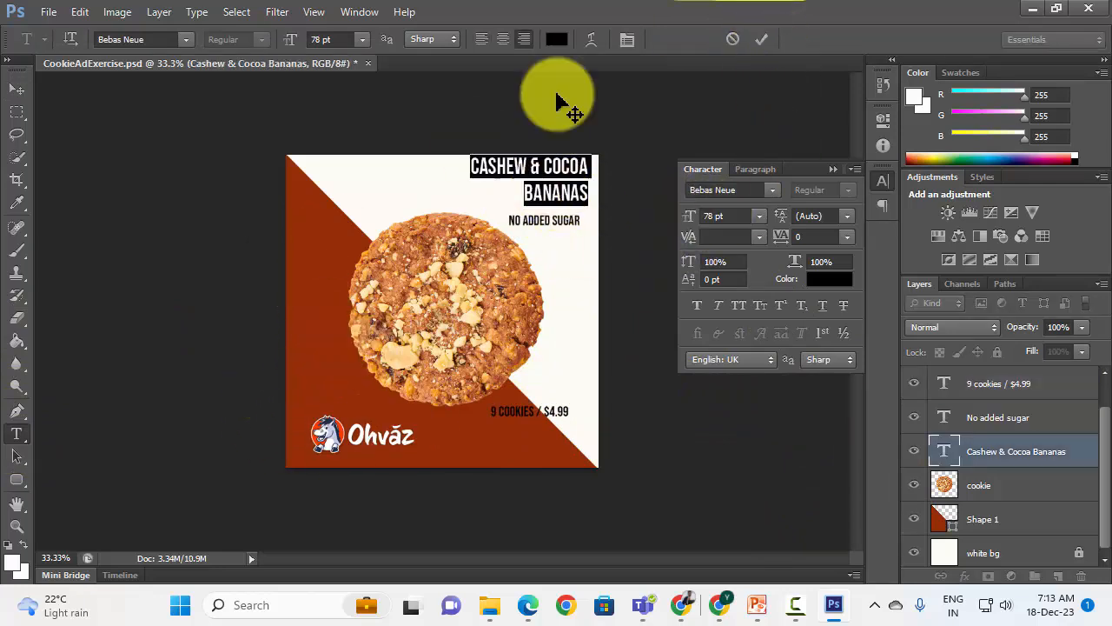
left_click(832, 280)
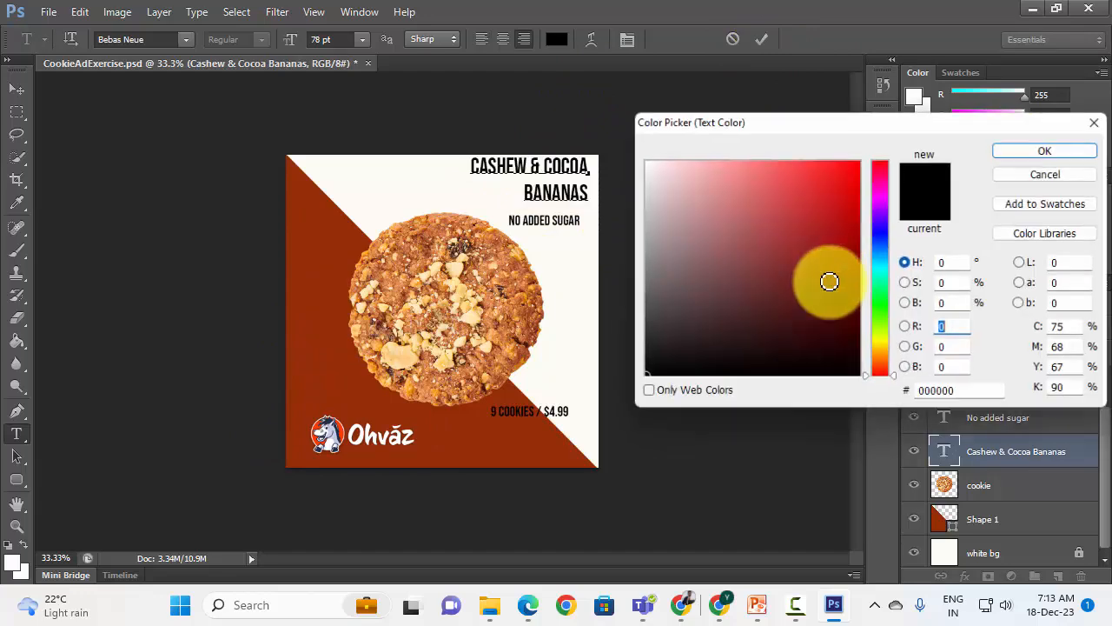
left_click(330, 254)
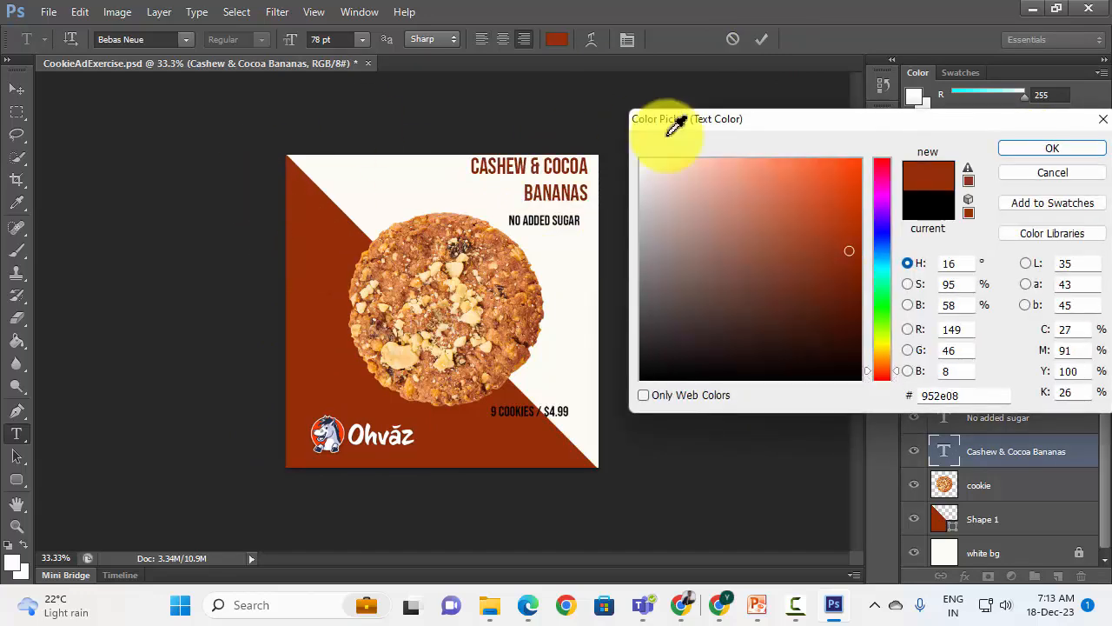
left_click(1052, 148)
left_click(762, 42)
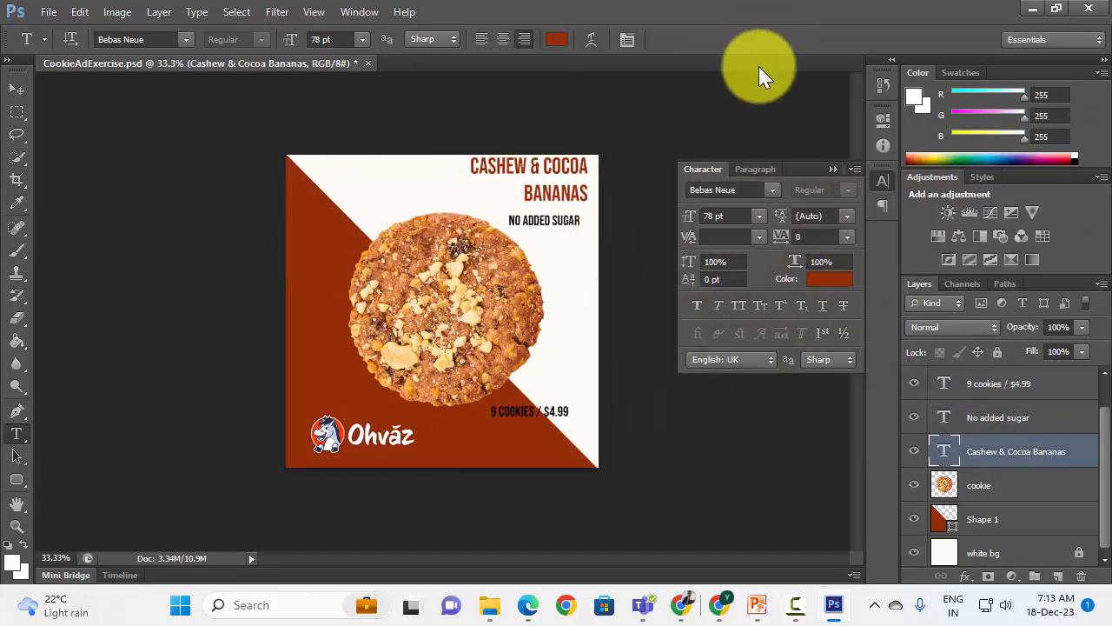
- Set the leading of the "Cashew & Cocoa Bananas" headline to 78 pt
left_click(561, 193)
key("ctrl+a")
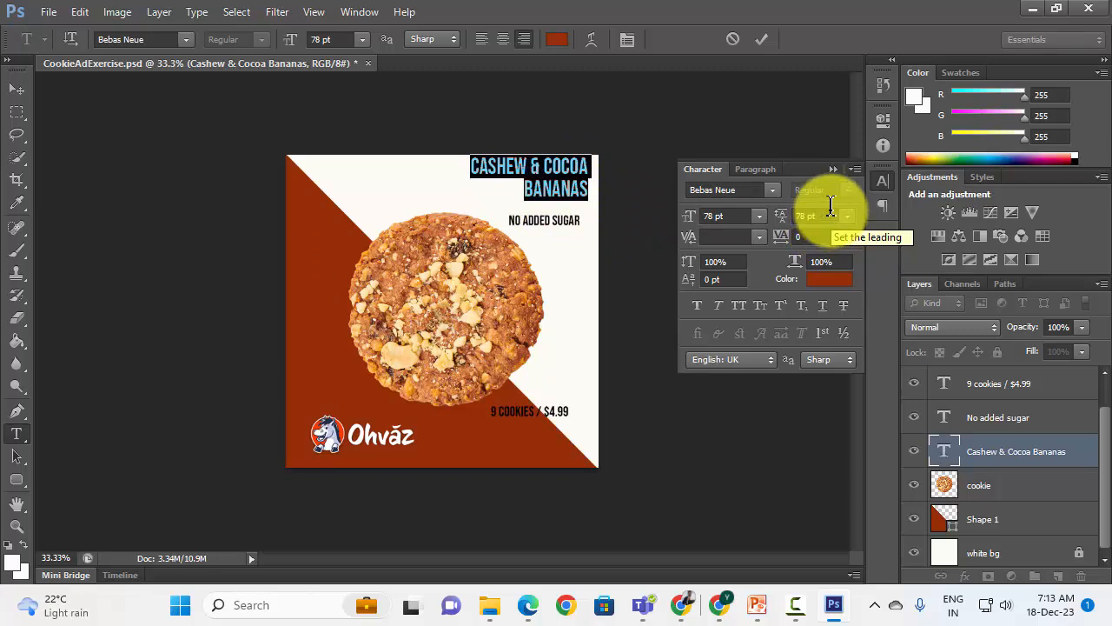
left_click(760, 40)
- Lower the headline slightly from the canvas's upper edge and align "No added sugar" beneath it along its right edge
left_click(16, 90)
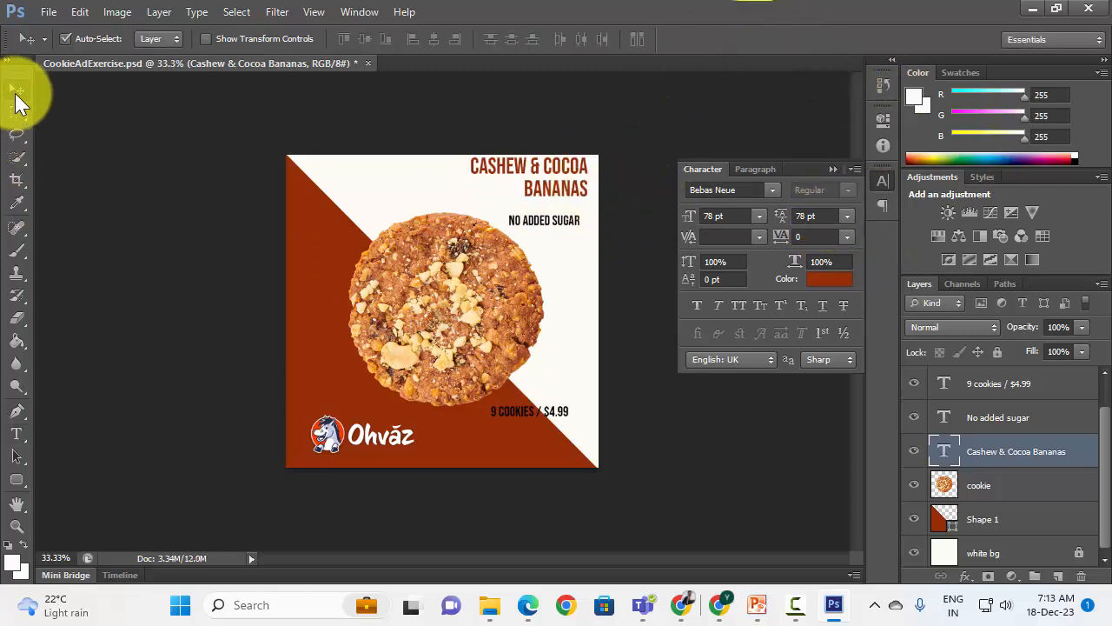
left_click_drag(582, 196, 422, 184)
left_click(567, 185)
left_click_drag(560, 178, 567, 173)
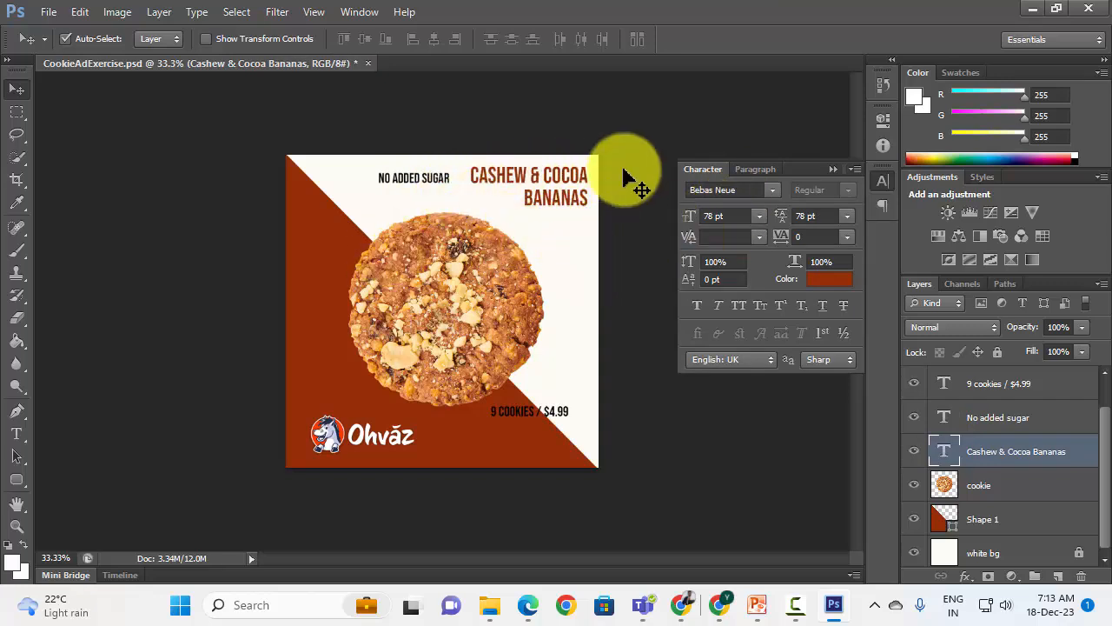
left_click_drag(414, 185, 552, 228)
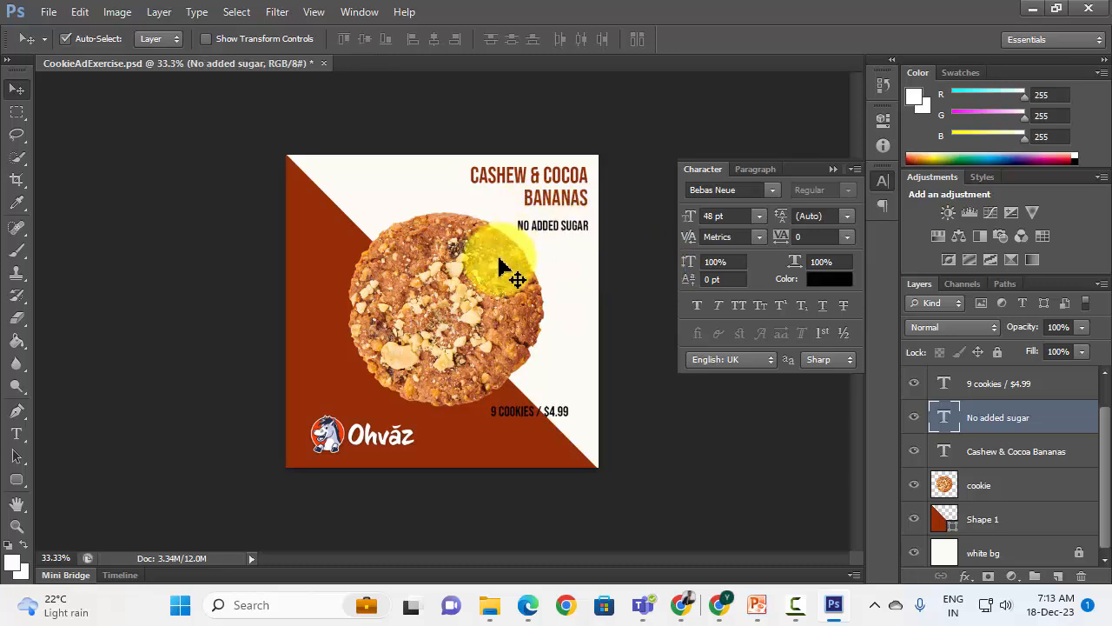
- Move the headline about 0.778 in down and place "No added sugar" above it, aligned with its right edge
left_click_drag(563, 228, 408, 179)
mouse_move(563, 177)
left_mouse_down()
mouse_move(563, 203)
mouse_move(563, 192)
left_mouse_up()
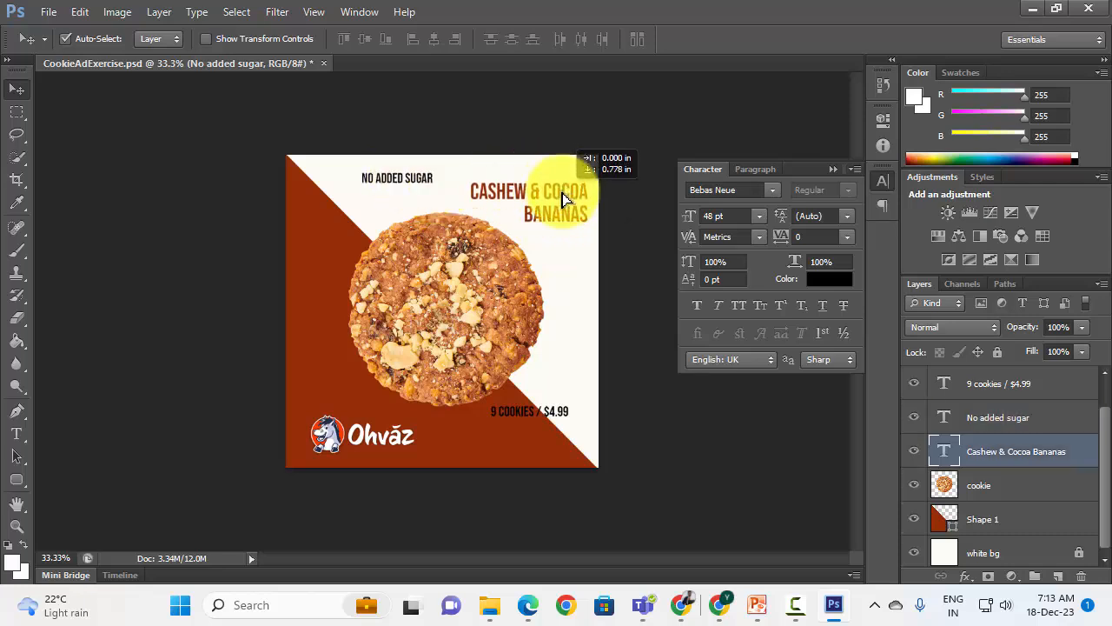
left_click_drag(421, 178, 582, 177)
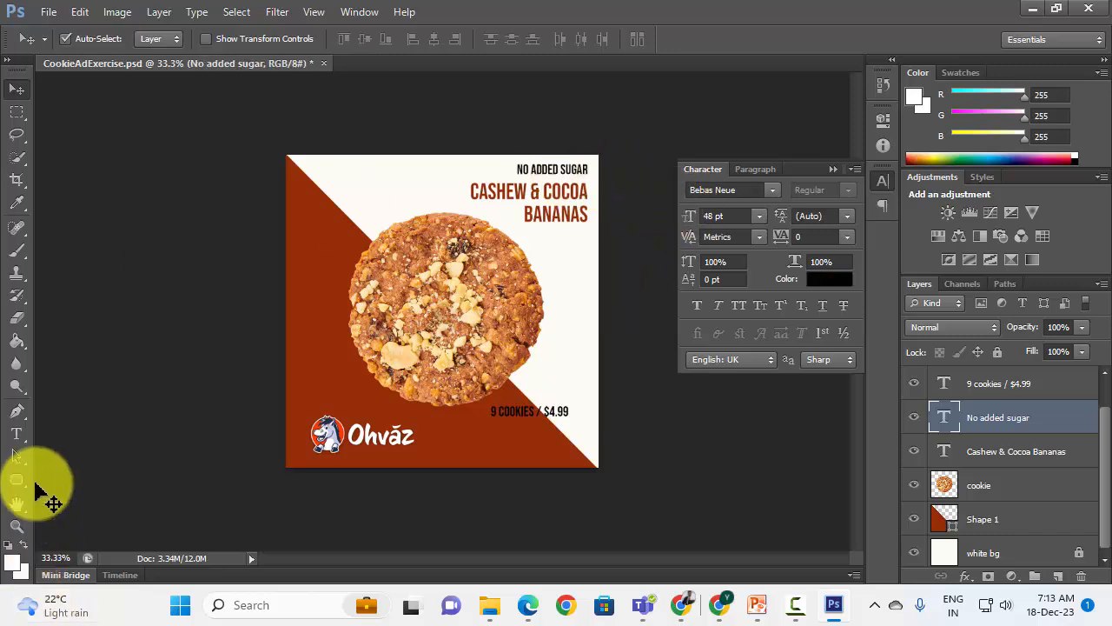
- Change the "No added sugar" text colour to bright orange-red (#ff3c00)
left_click(19, 436)
left_click(554, 165)
key("ctrl+a")
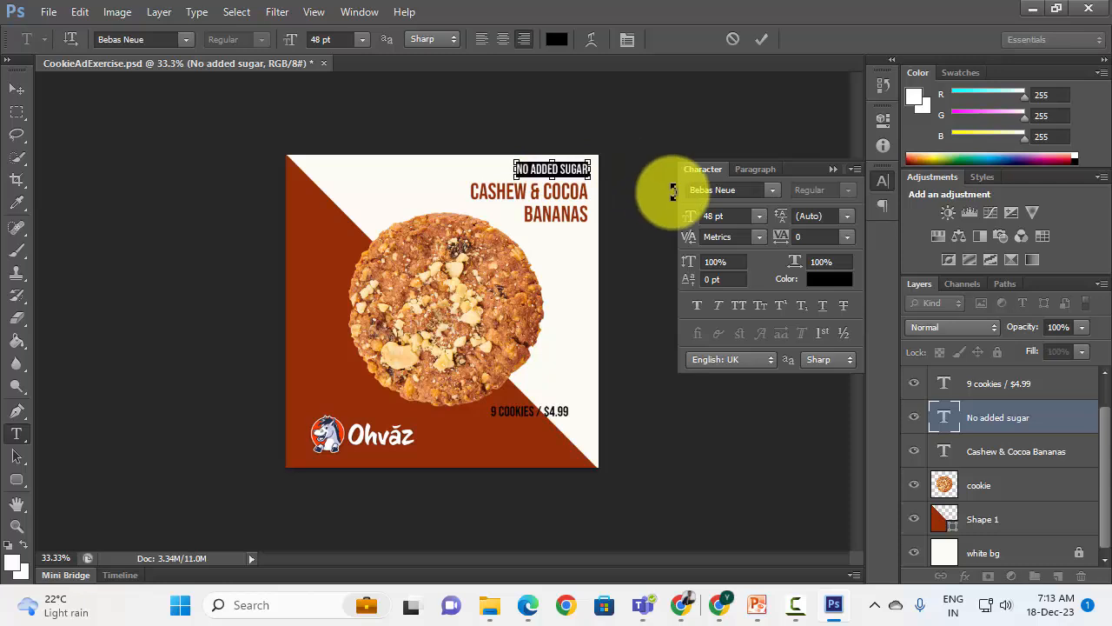
left_click(829, 279)
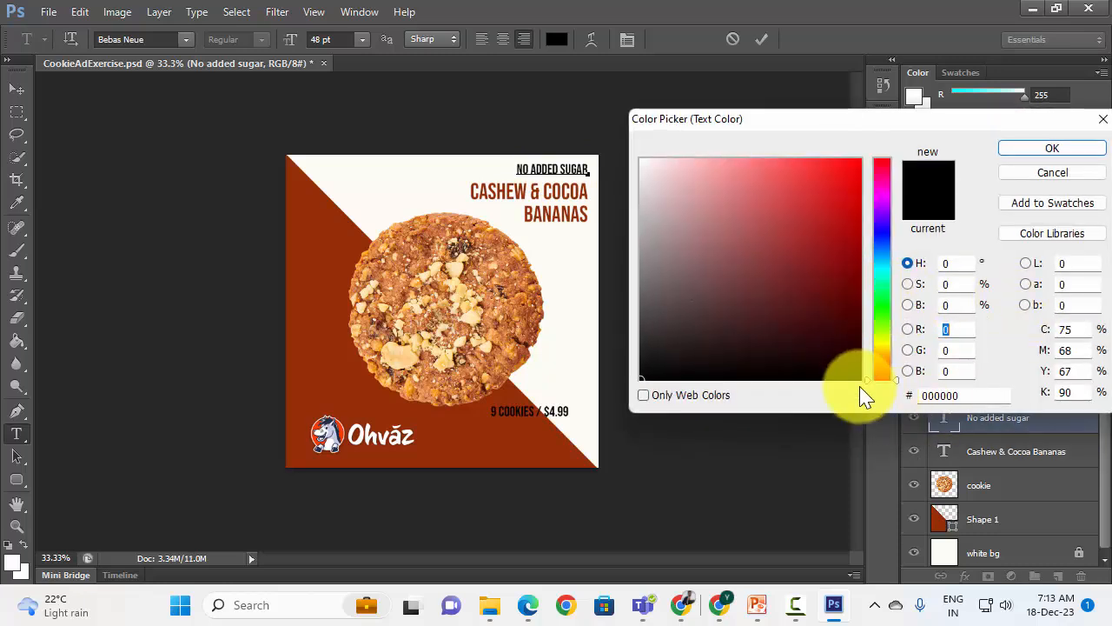
left_click(882, 364)
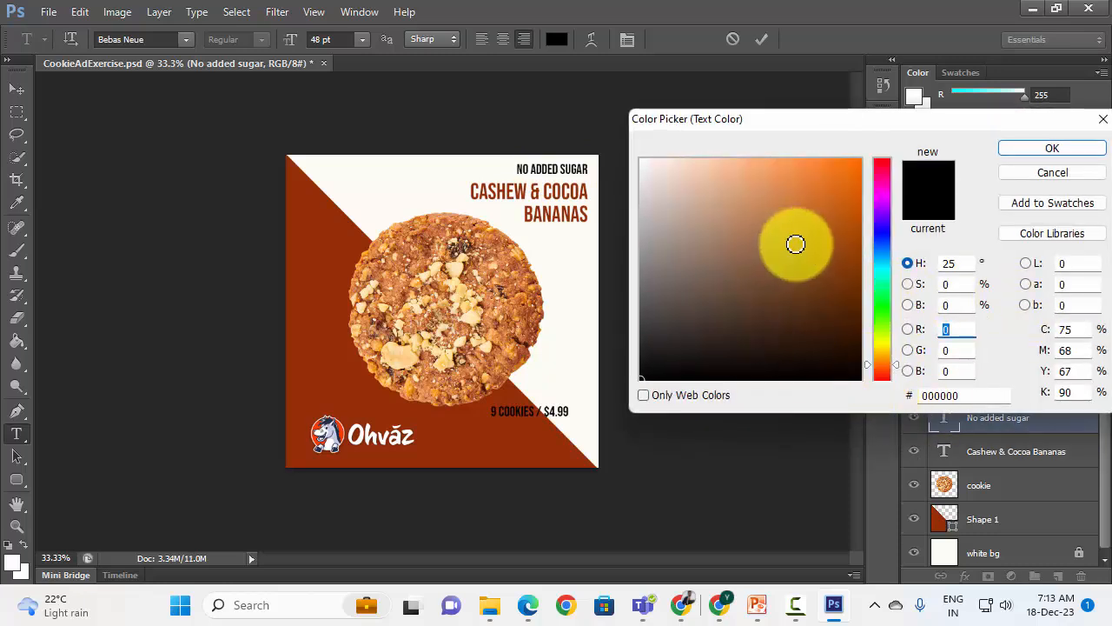
left_click_drag(794, 241, 886, 144)
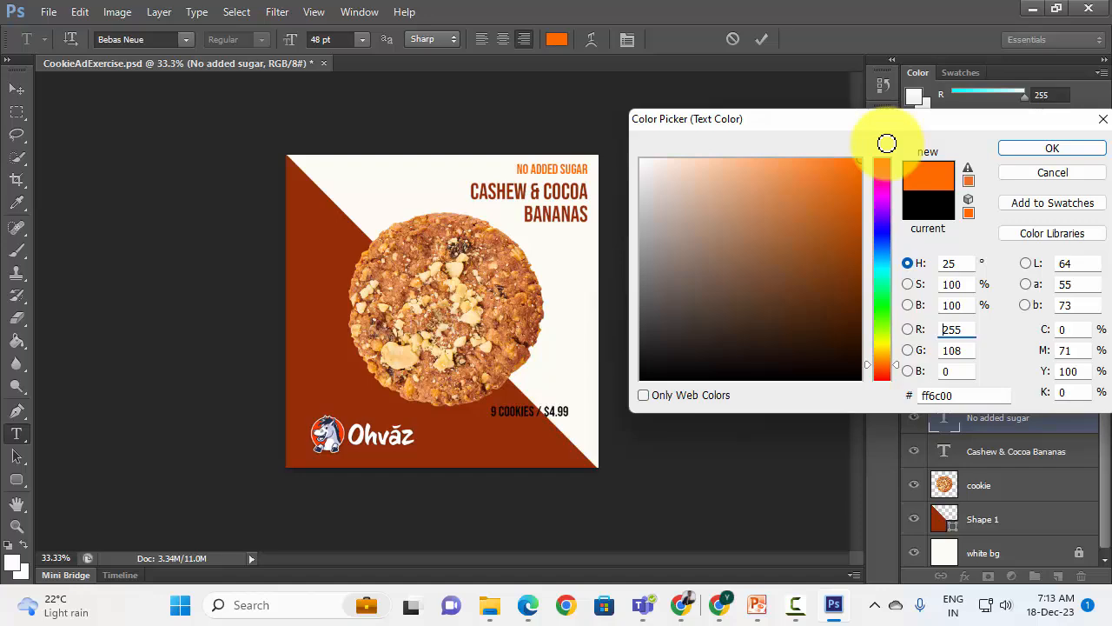
left_click(883, 371)
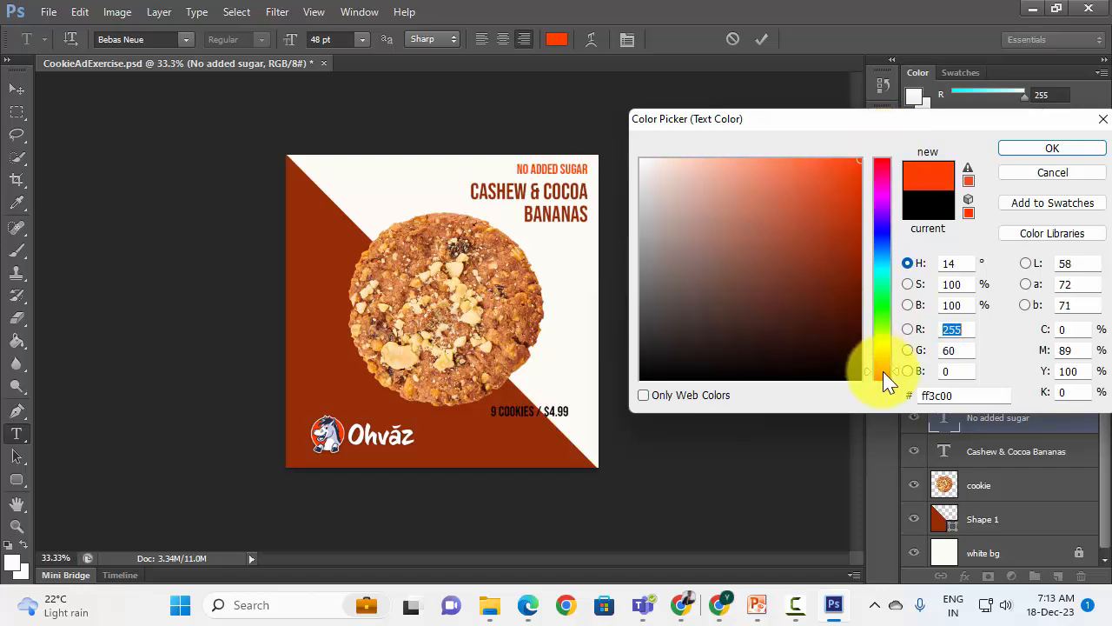
left_click(1065, 149)
left_click(761, 38)
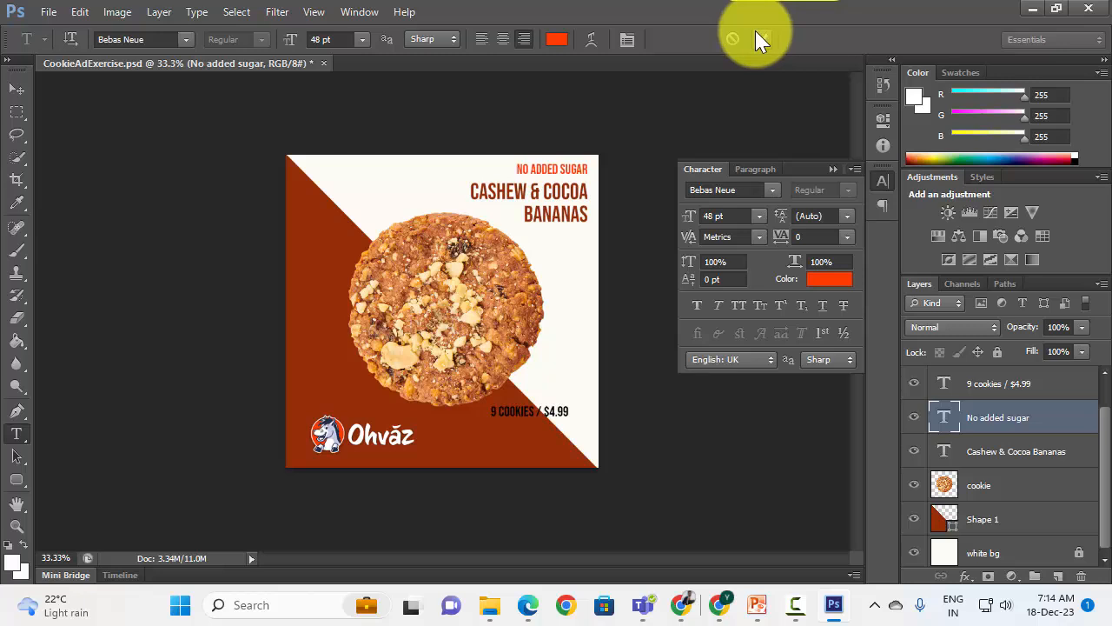
- Scale the Ohváz logo to about 9.7% near the canvas's lower-left corner and move "9 cookies / $4.99" slightly up and right
left_click(17, 88)
left_click(362, 448)
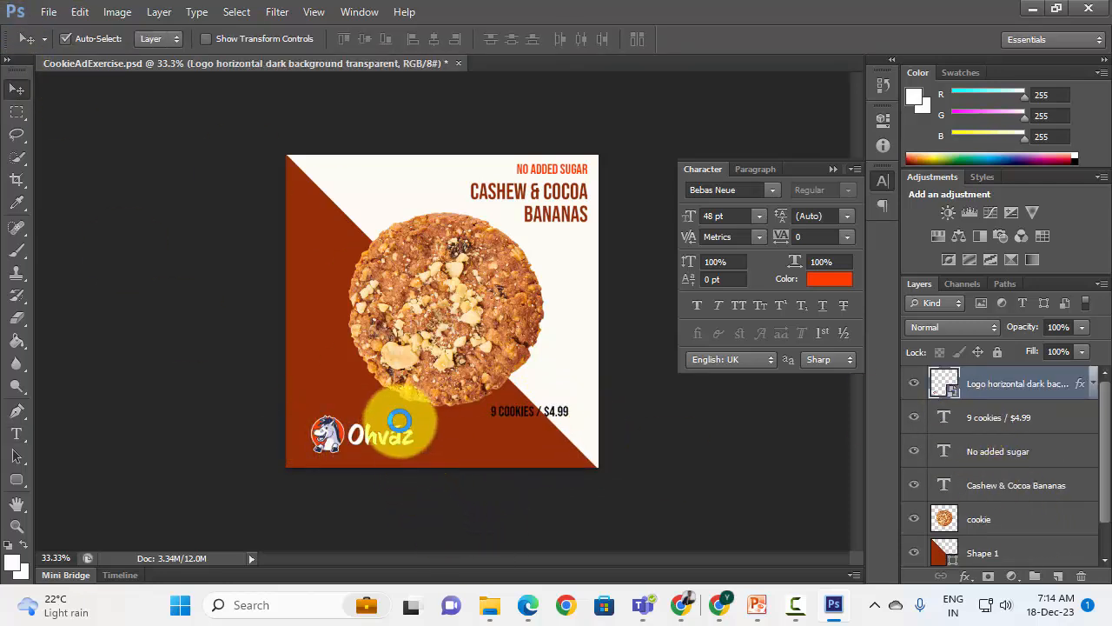
key("ctrl+t")
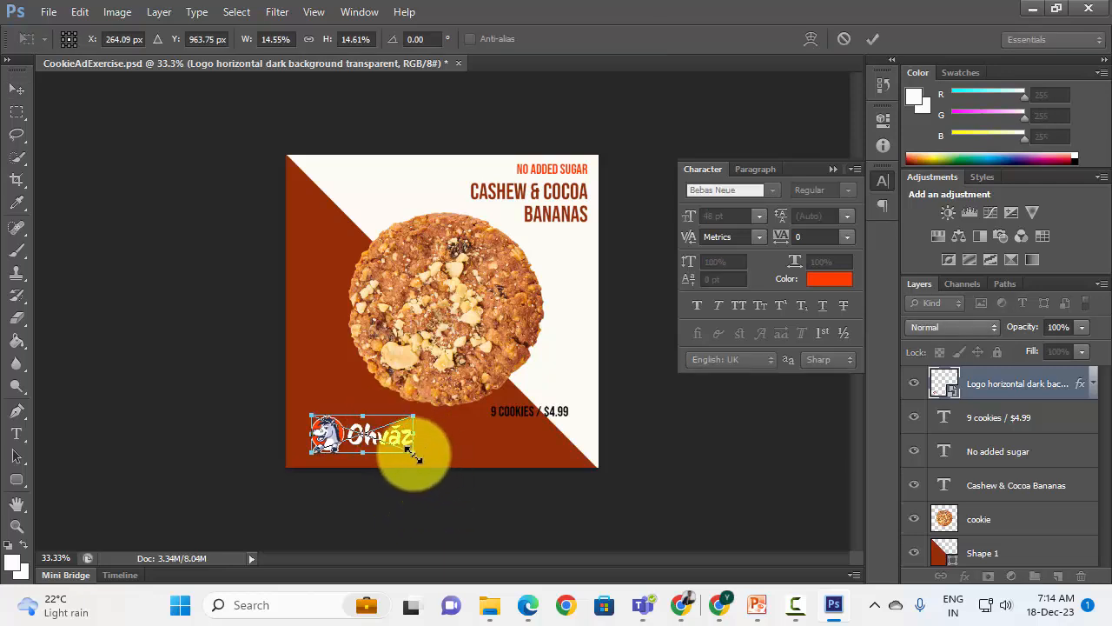
left_click_drag(409, 452, 350, 444)
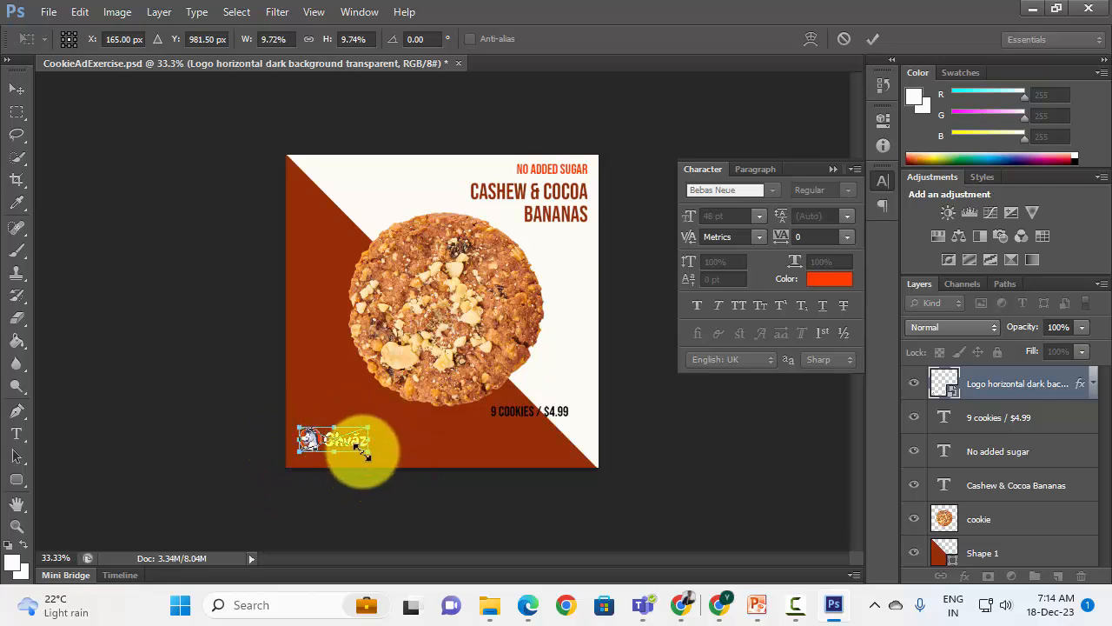
left_click(872, 39)
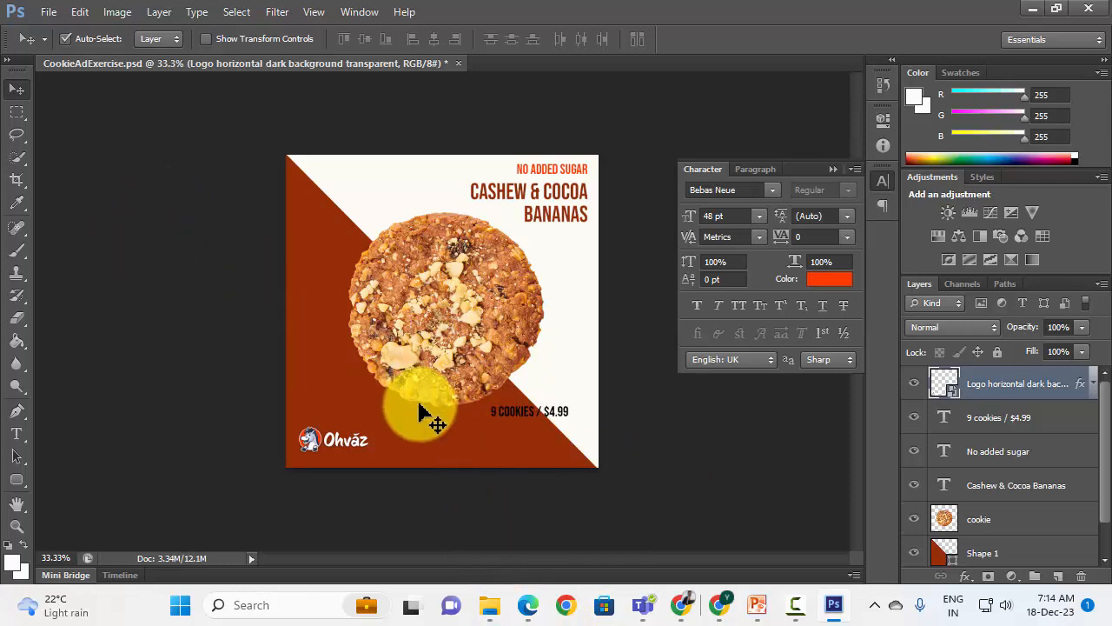
mouse_move(550, 415)
left_mouse_down()
mouse_move(565, 396)
mouse_move(566, 408)
left_mouse_up()
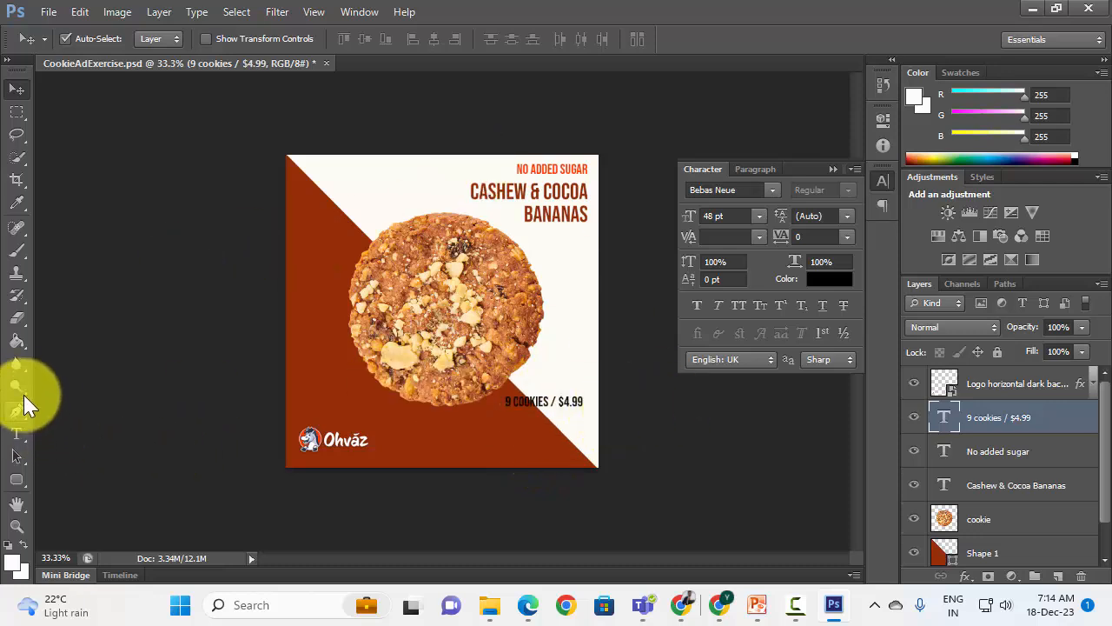
- Create a 300 × 60 px rounded rectangle with a 30 px corner radius
left_click(26, 480)
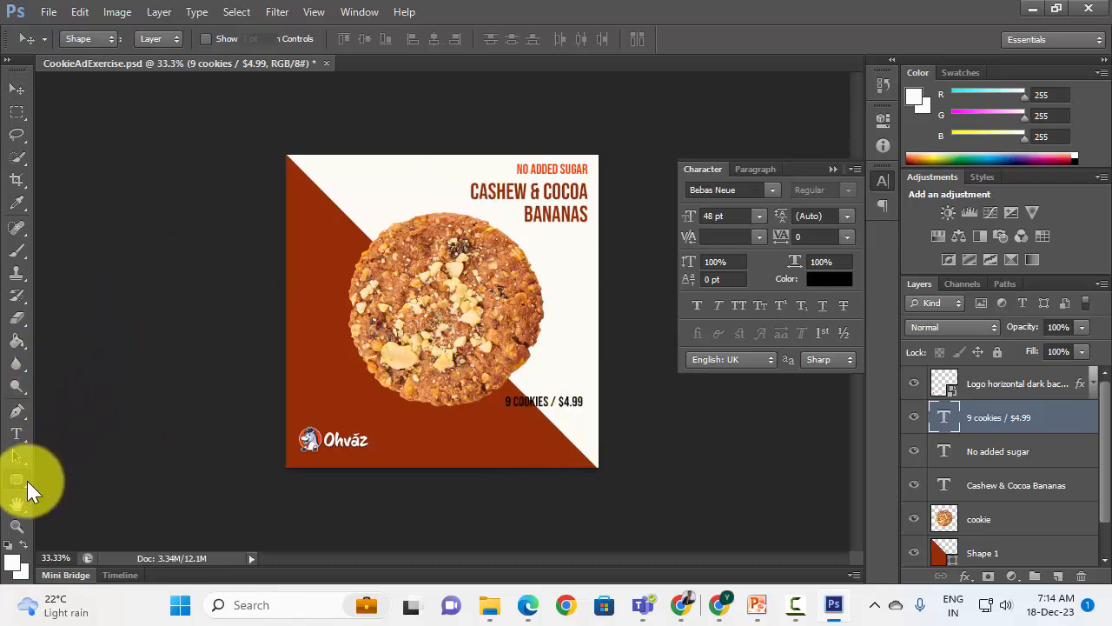
right_click(27, 484)
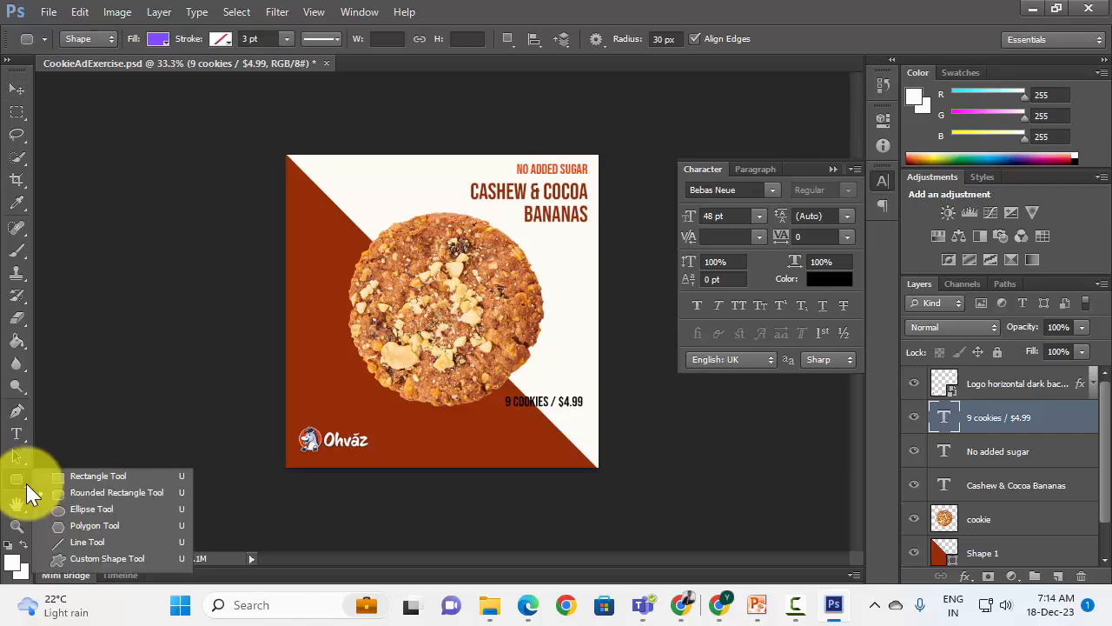
left_click(134, 491)
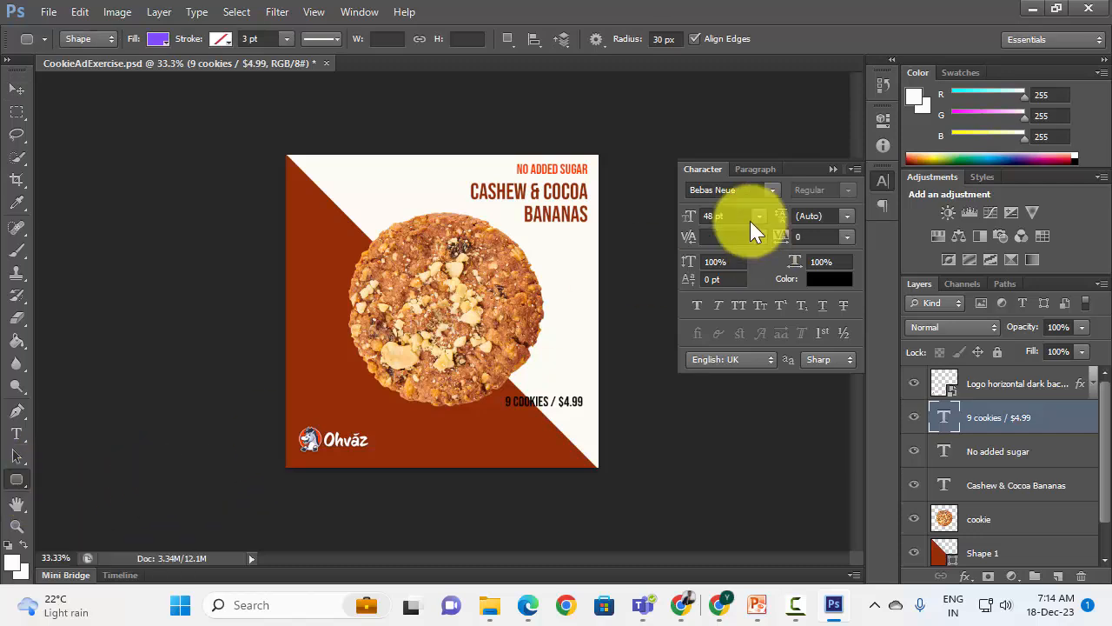
left_click(616, 305)
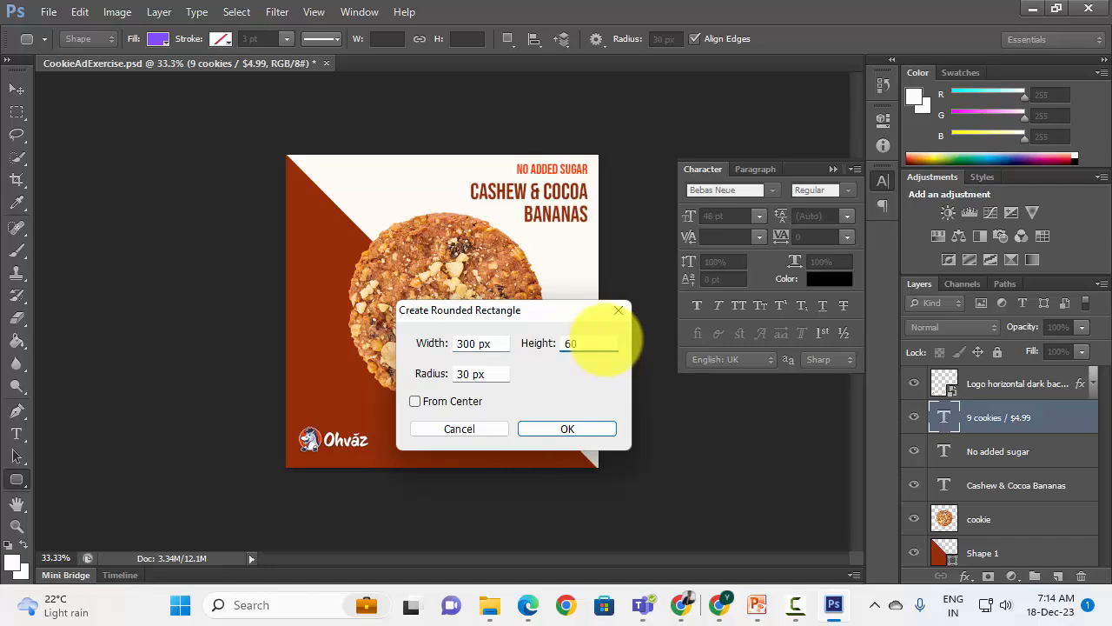
left_click(557, 429)
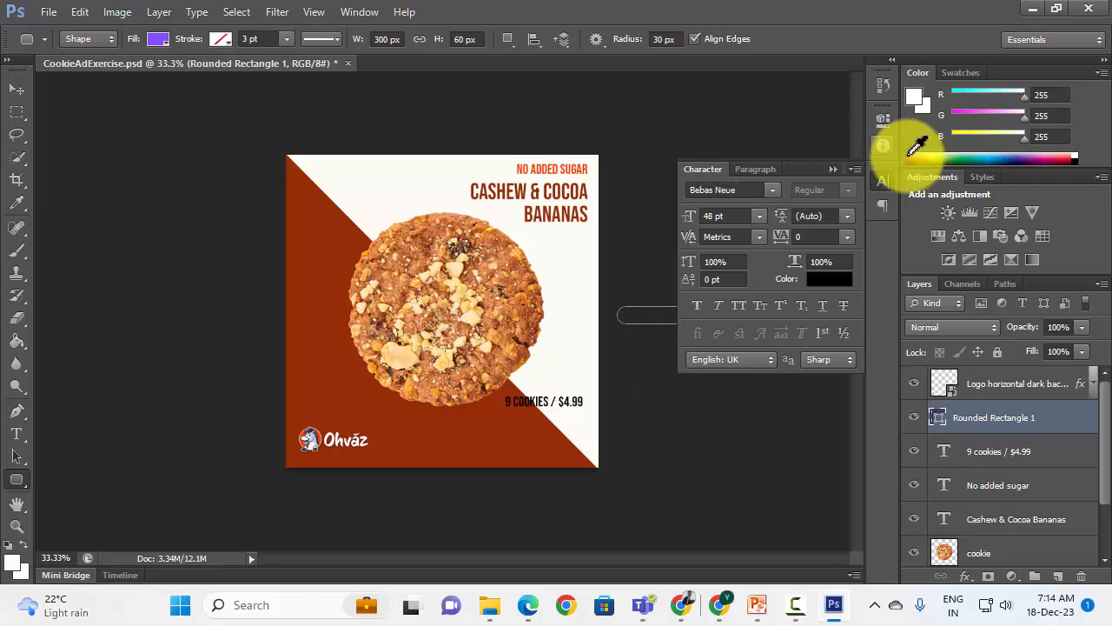
- Move the rounded rectangle onto the canvas, directly below the "9 cookies / $4.99" text
left_click(833, 170)
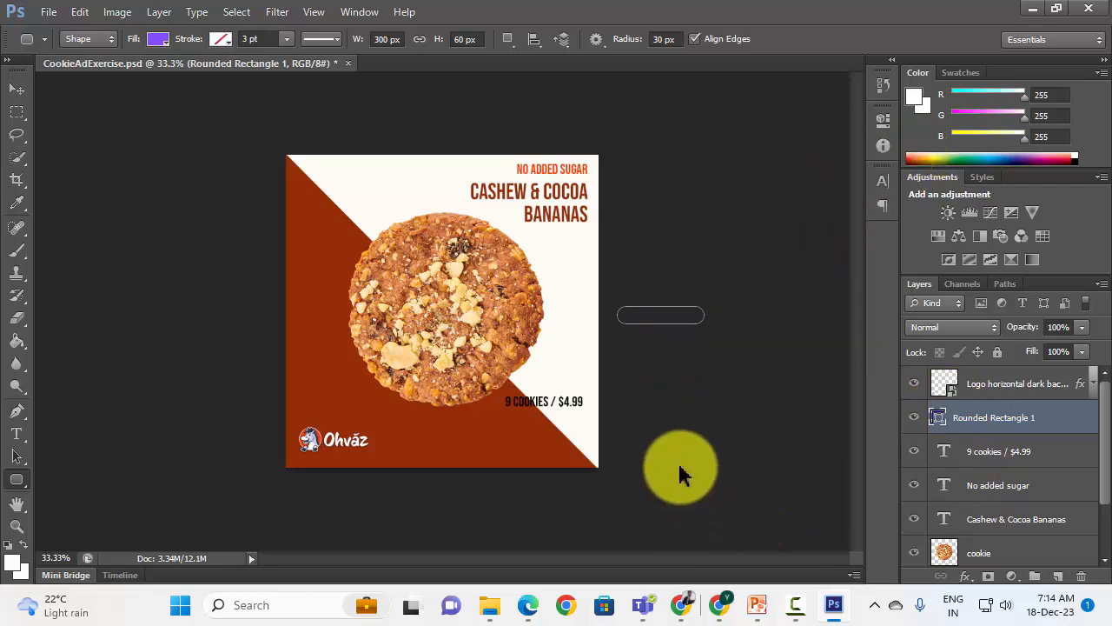
key("ctrl+t")
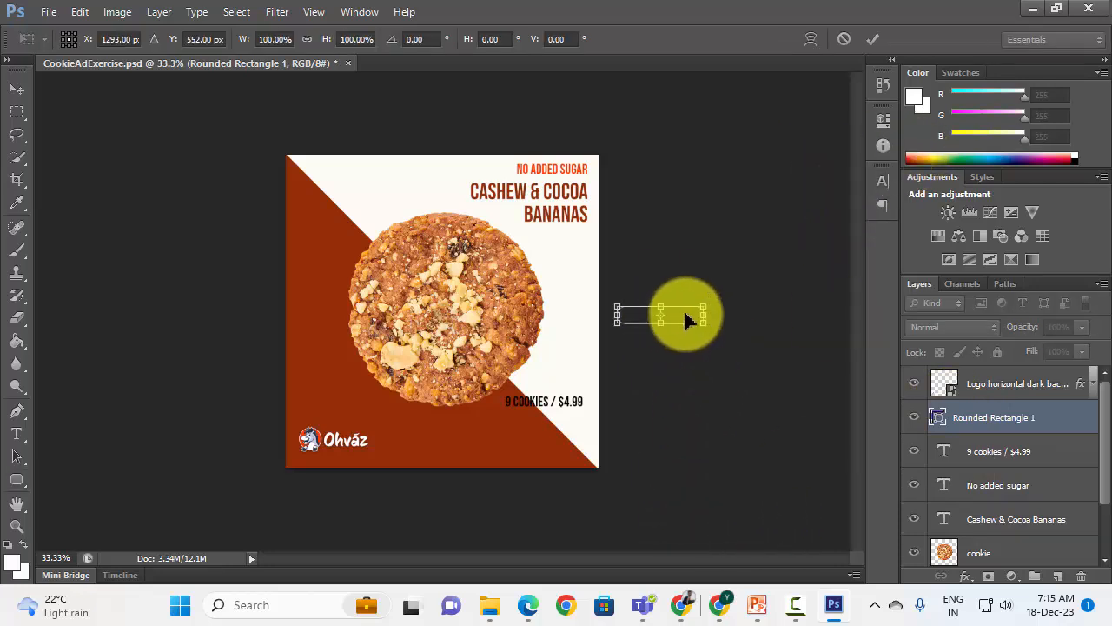
left_click_drag(683, 316, 556, 417)
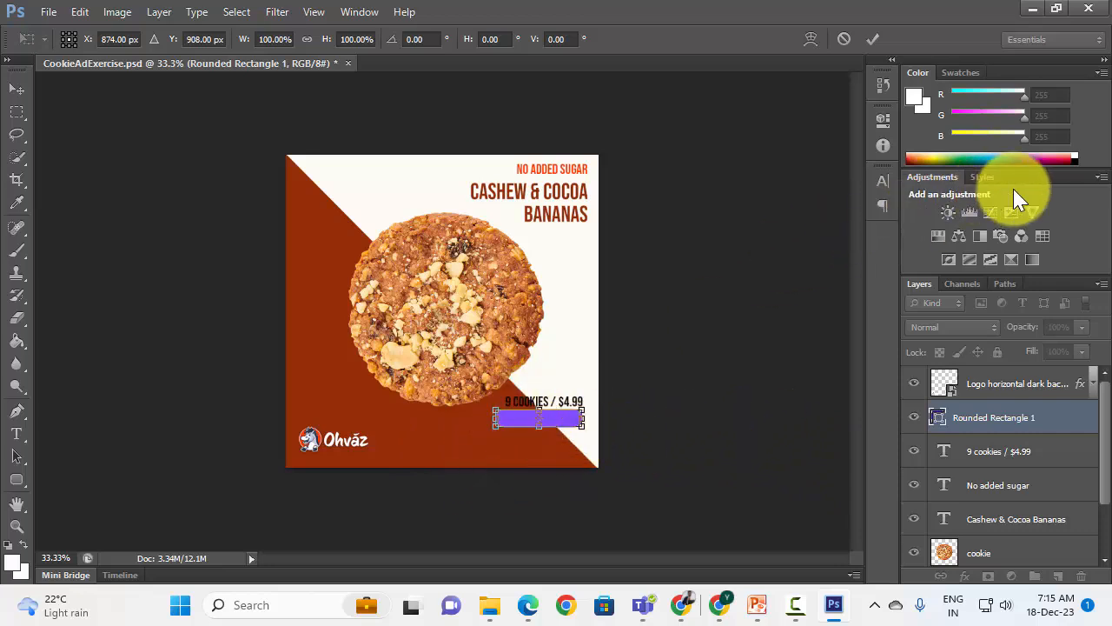
left_click(874, 39)
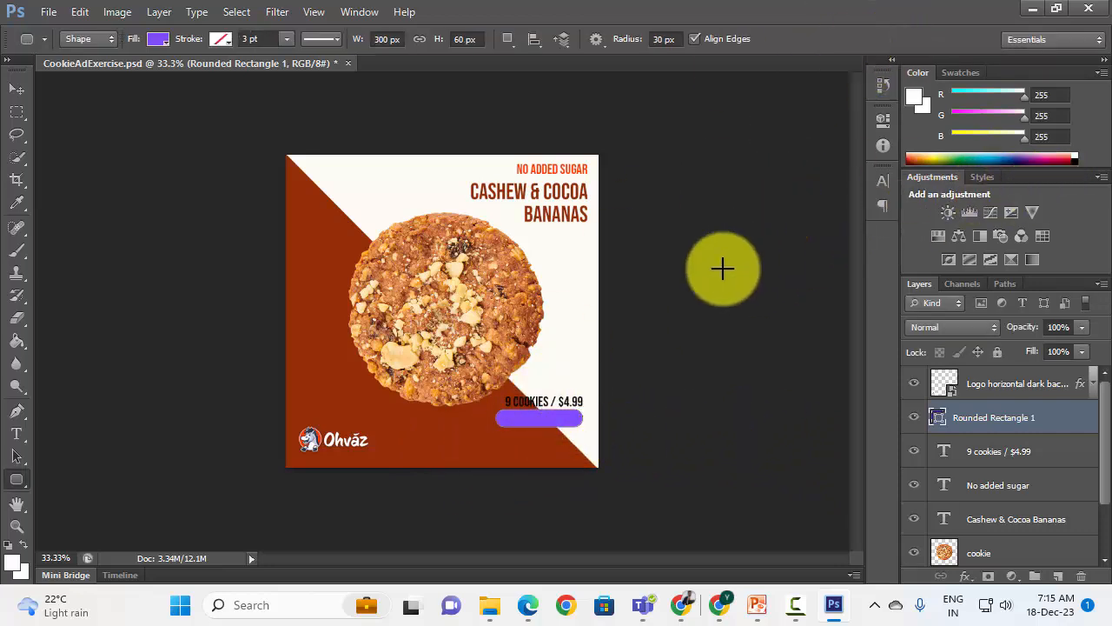
- Change the rounded rectangle's fill to golden orange (#ffb400)
left_click(153, 39)
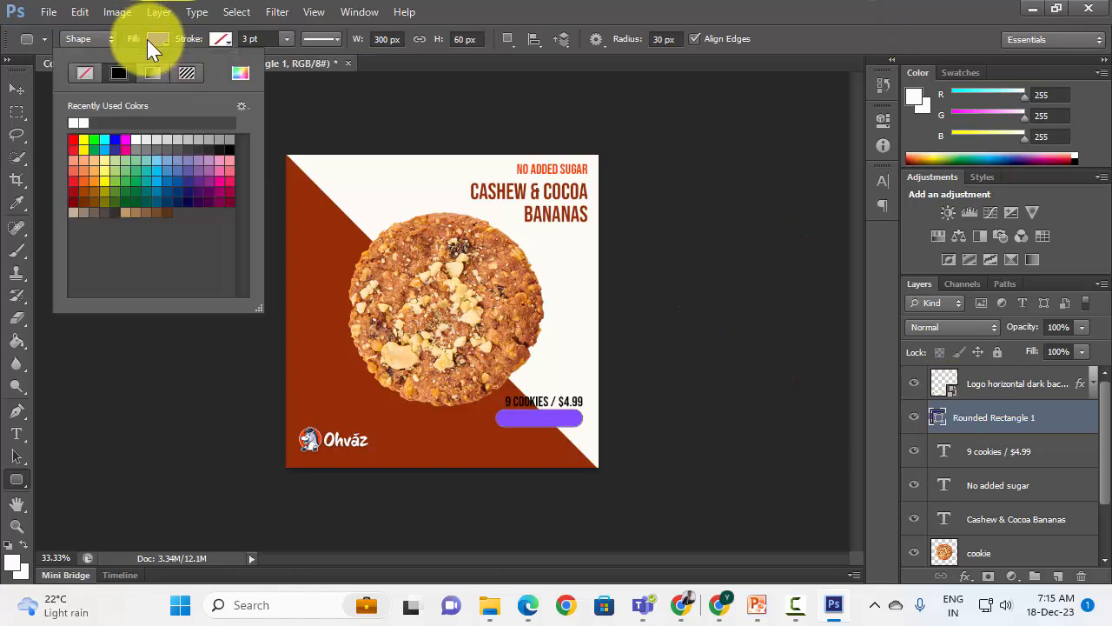
left_click(244, 77)
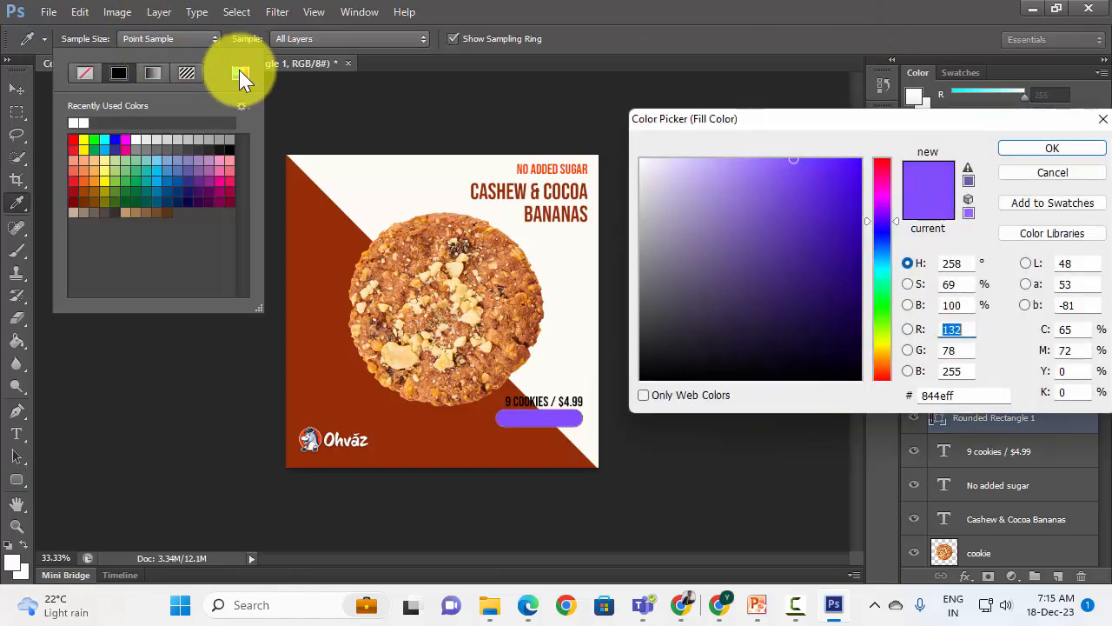
left_click(885, 356)
mouse_move(820, 323)
left_mouse_down()
mouse_move(866, 170)
mouse_move(888, 145)
left_mouse_up()
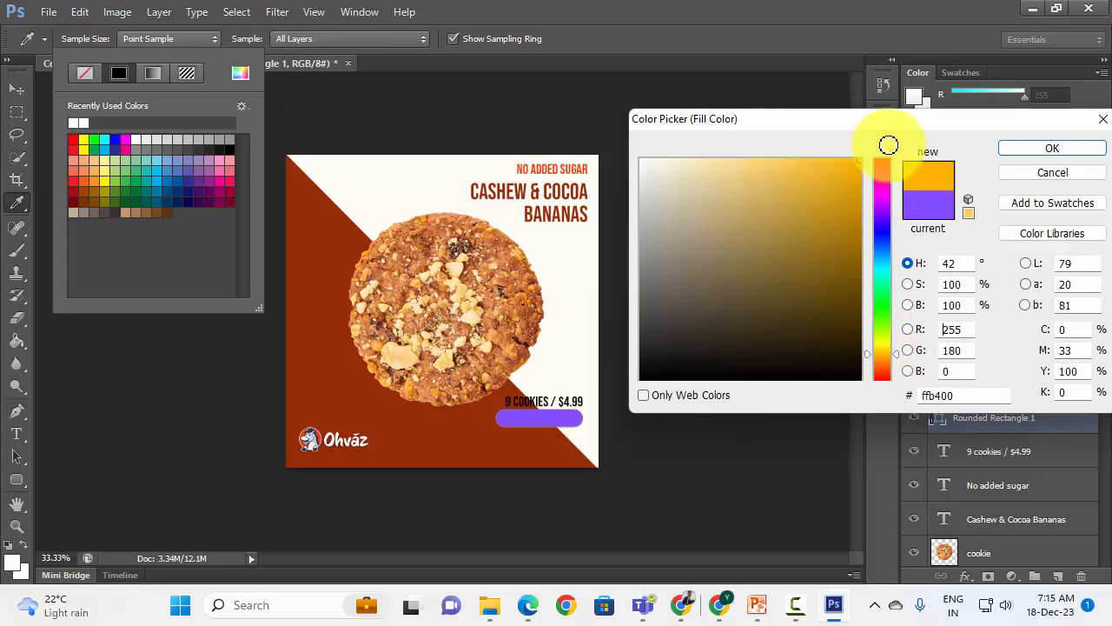
left_click(1068, 147)
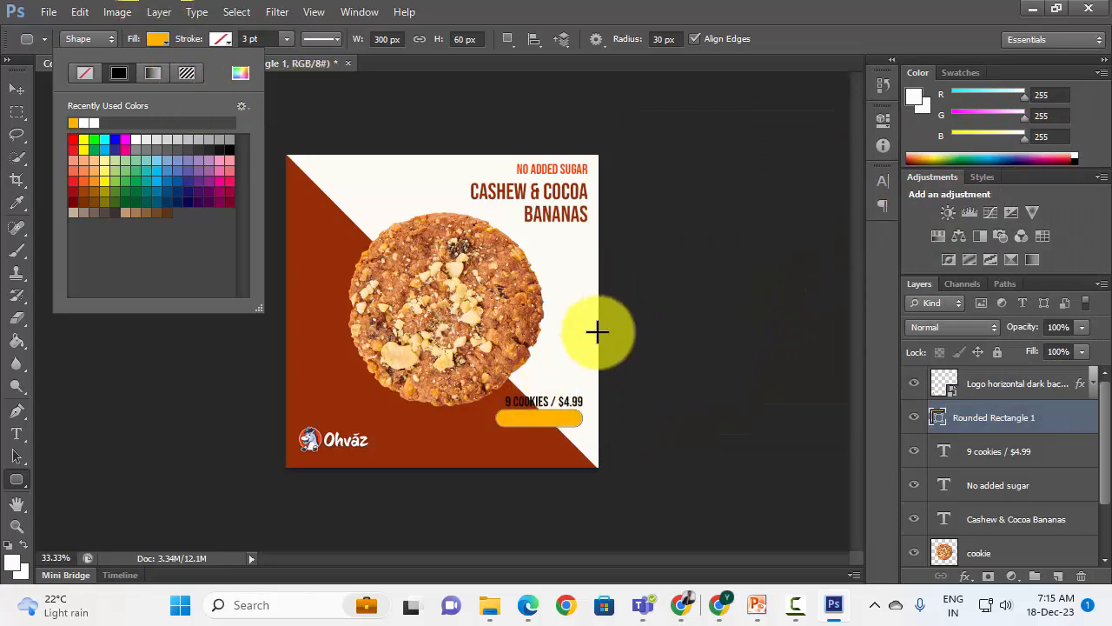
left_click(565, 15)
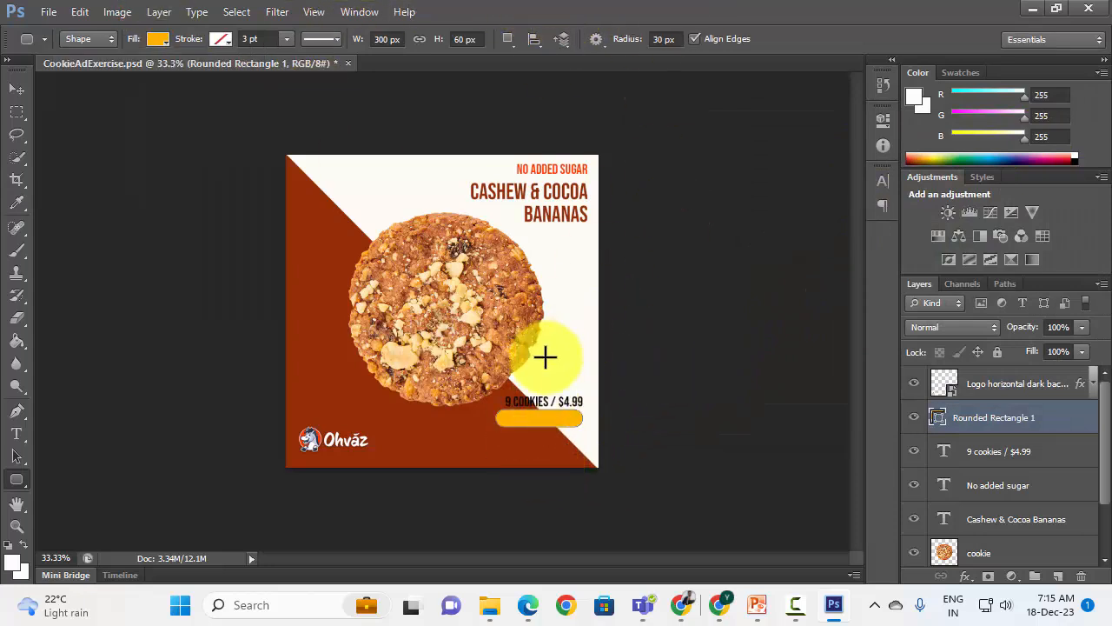
- Move the orange rounded rectangle down beside the lower-right corner and align its vertical centre with the Ohváz logo
left_click(17, 88)
left_click_drag(557, 422, 556, 448)
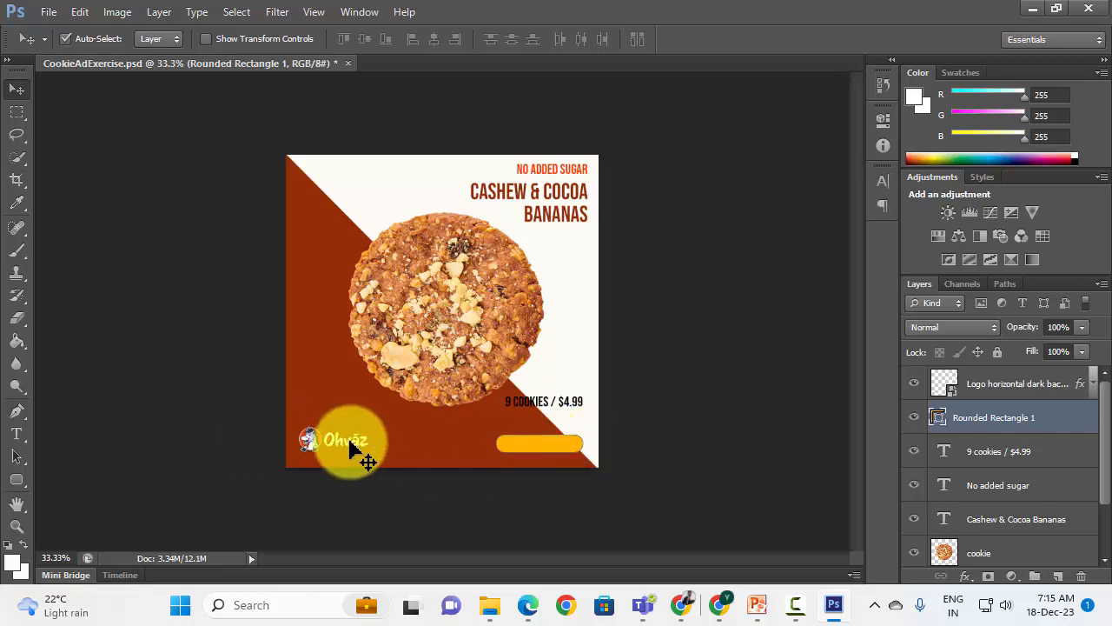
left_click(986, 391, "shift")
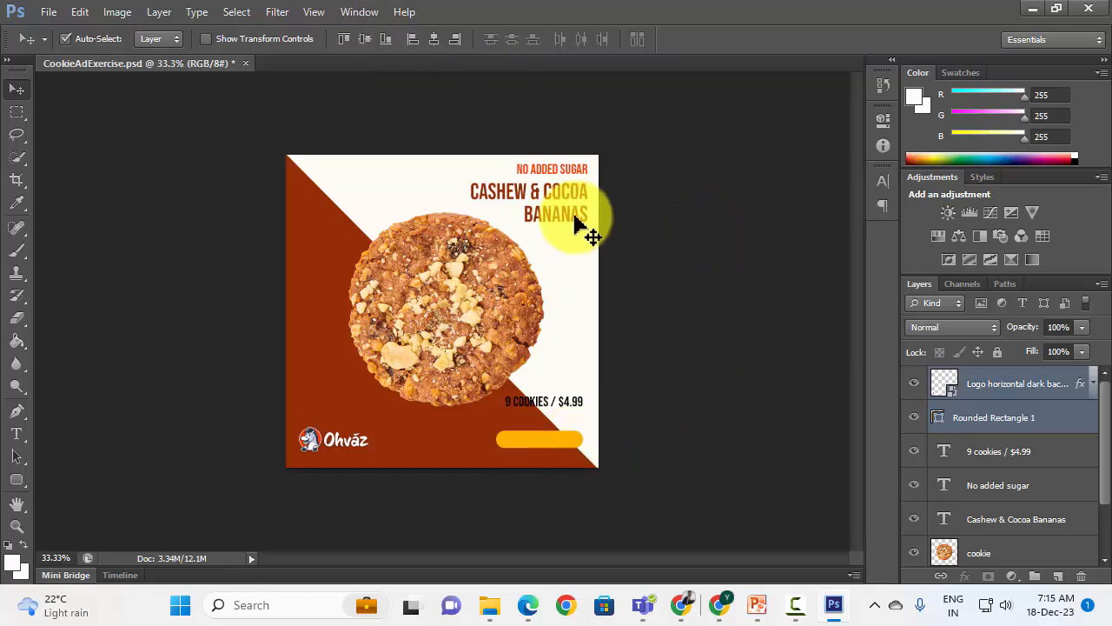
- Align the right edges of the rounded rectangle, "No added sugar" and "Cashew & Cocoa Bananas" layers
left_click(556, 170)
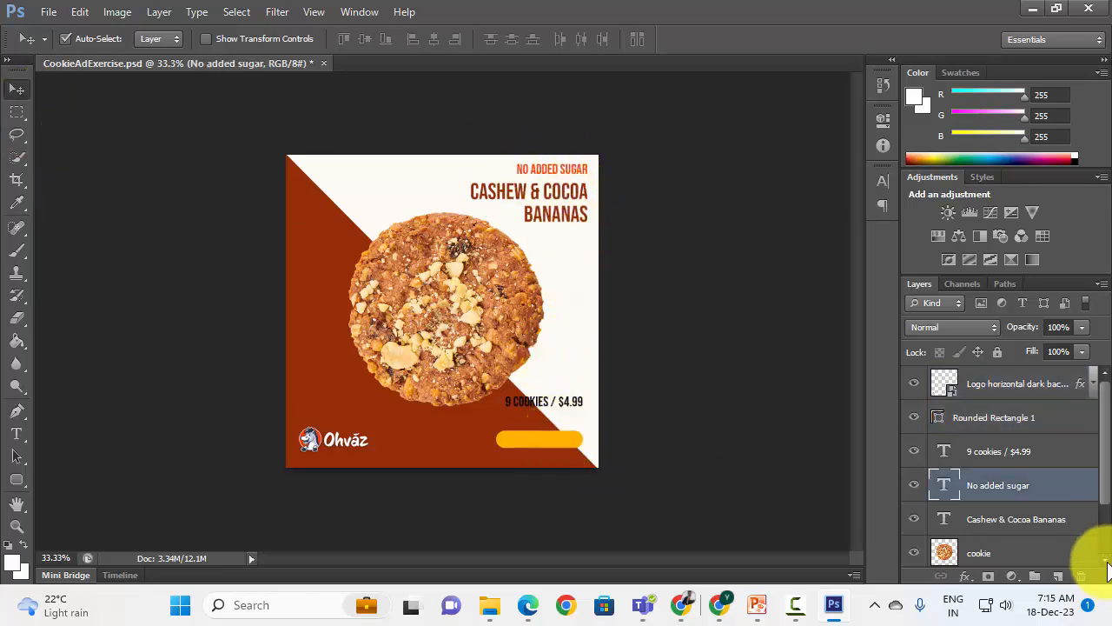
scroll(1099, 504, "down", 2)
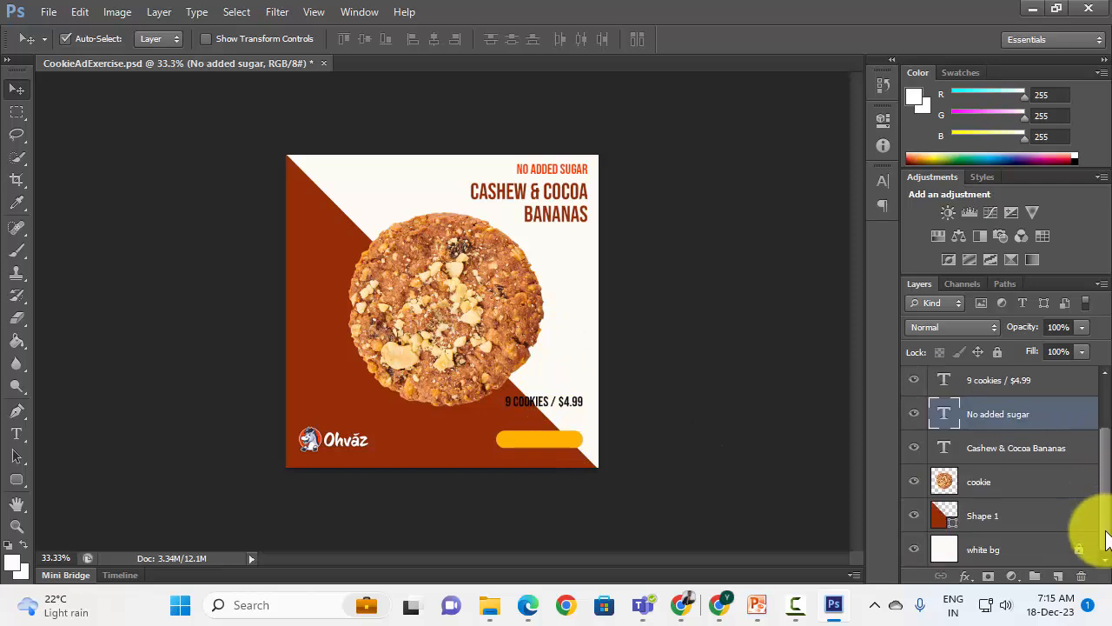
scroll(1106, 521, "up", 1)
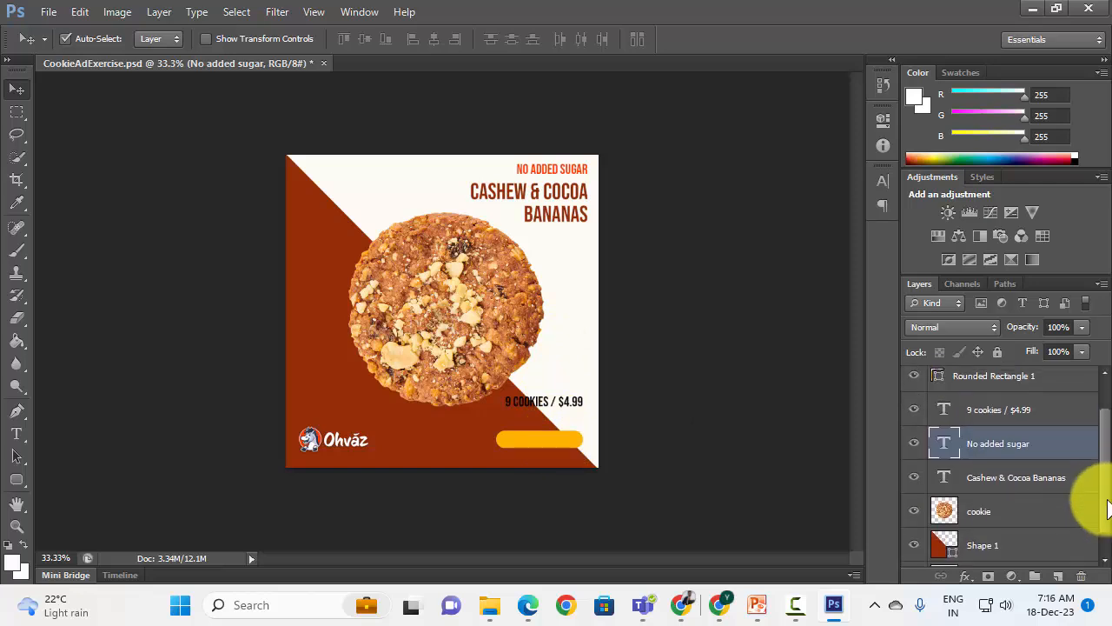
left_click(1008, 477, "ctrl")
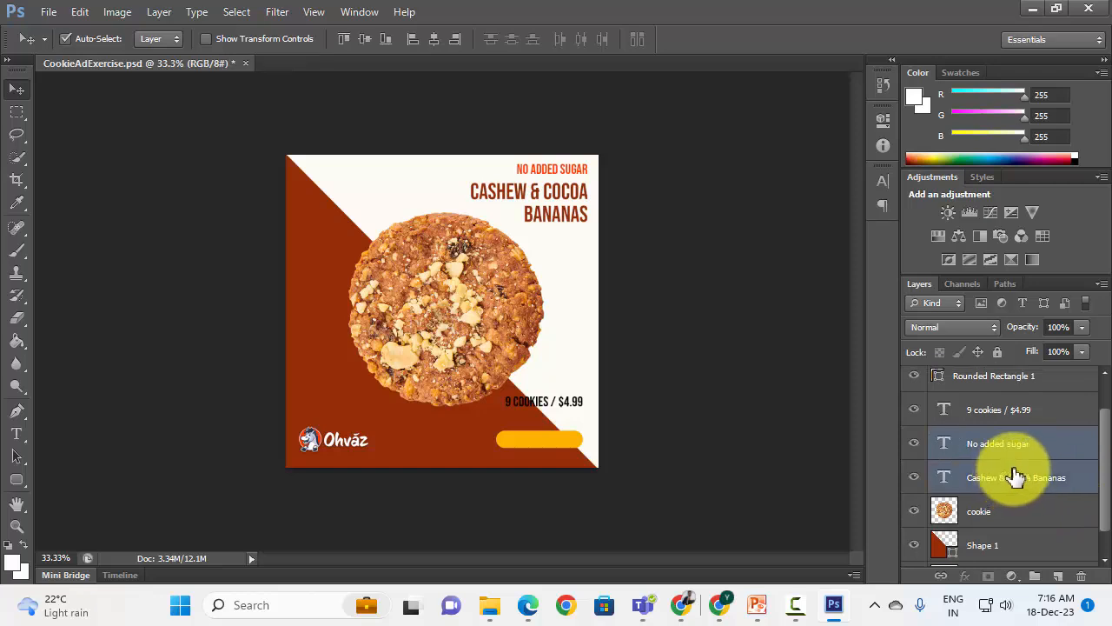
left_click(1018, 379, "ctrl")
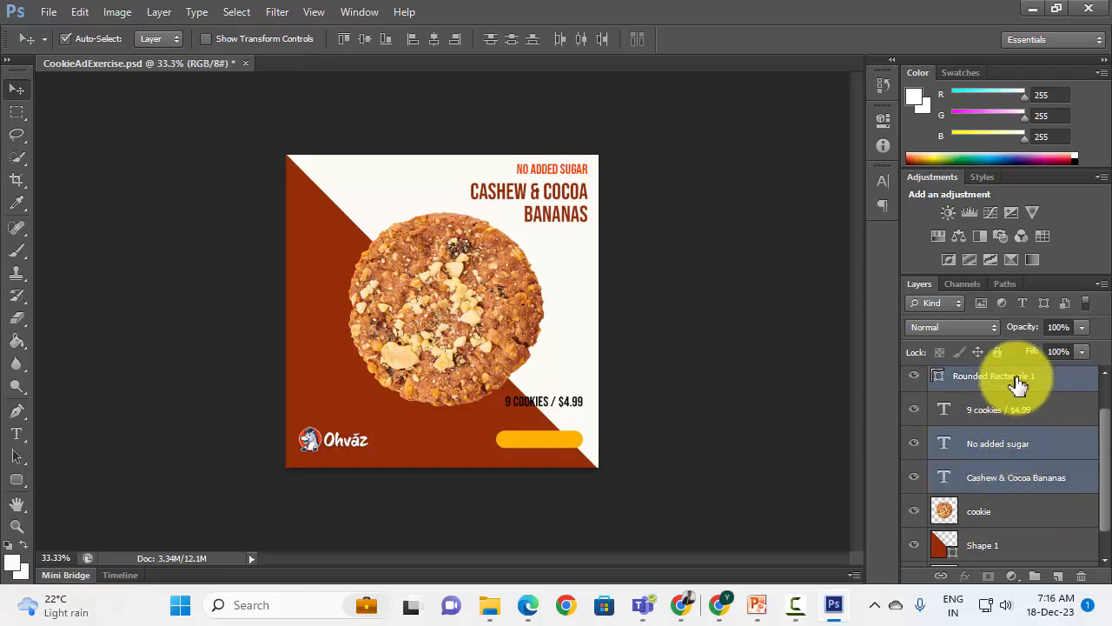
left_click(455, 39)
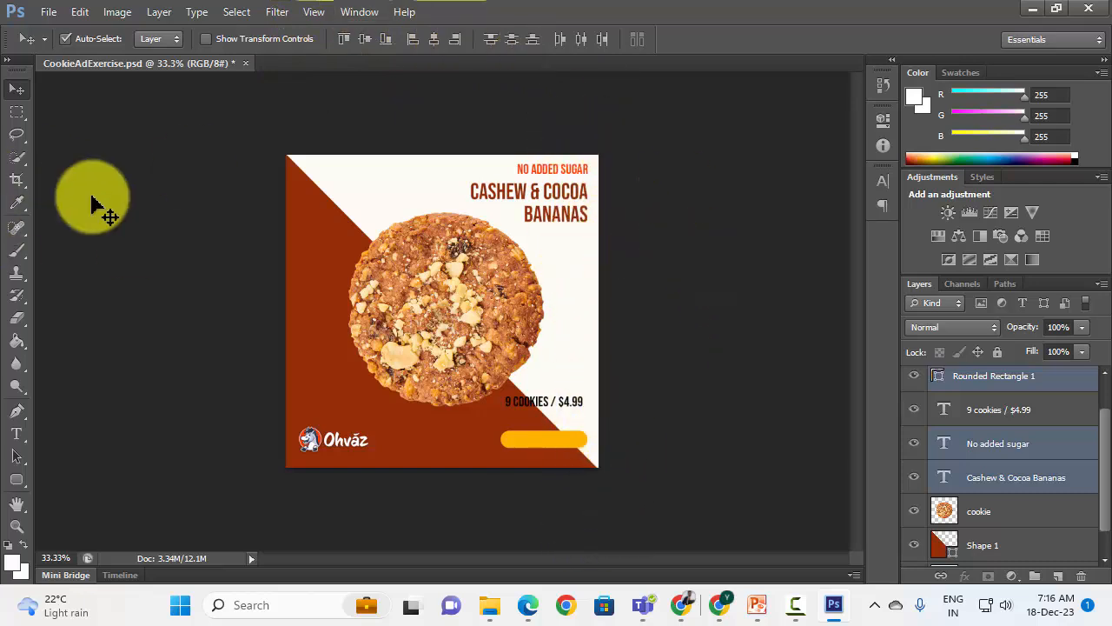
- Place the "9 cookies / $4.99" layer above the rounded rectangle in the stacking order and position the text on the badge
left_click(569, 411)
left_click_drag(566, 407, 576, 434)
left_click_drag(993, 405, 995, 368)
left_click_drag(544, 429, 541, 444)
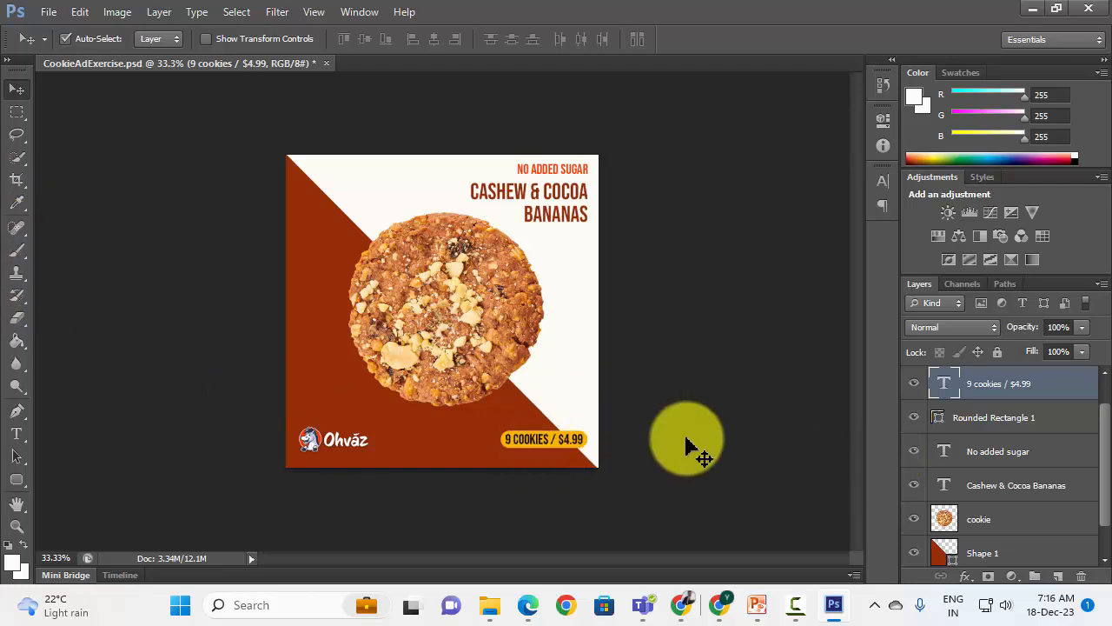
- Set the "9 cookies / $4.99" text size to 40 pt
left_click(16, 435)
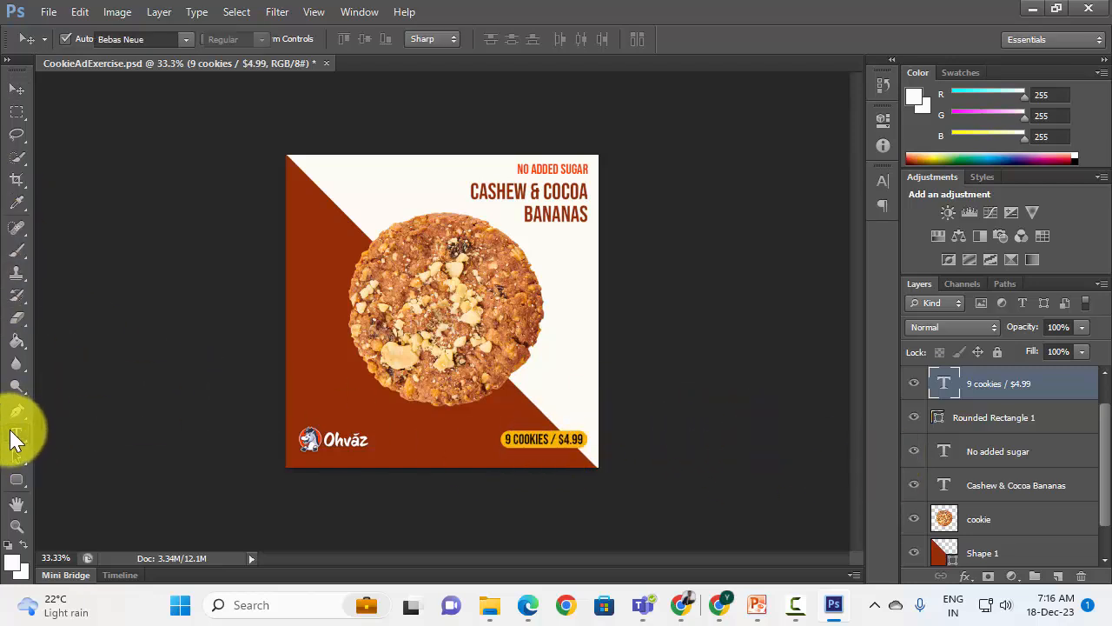
left_click(566, 453)
key("ctrl+a")
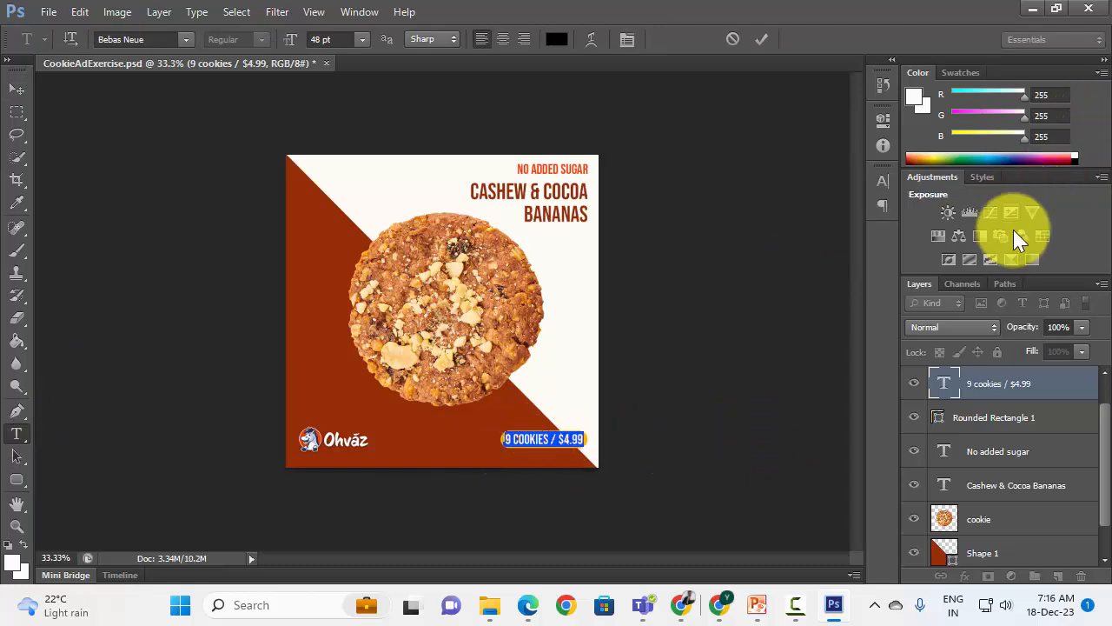
left_click(882, 181)
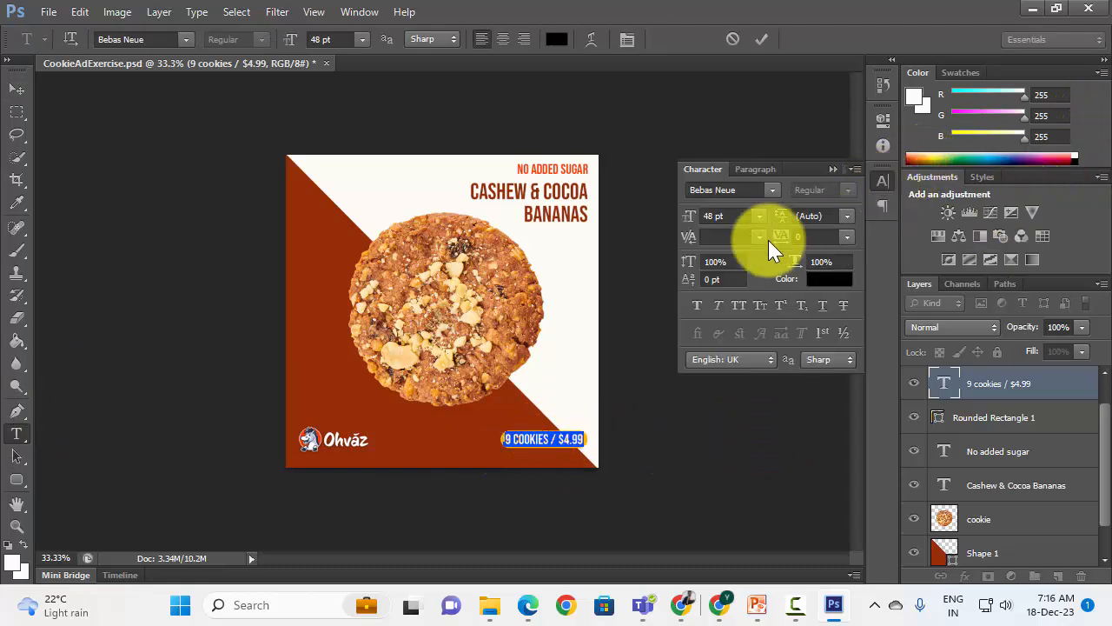
left_click(712, 215)
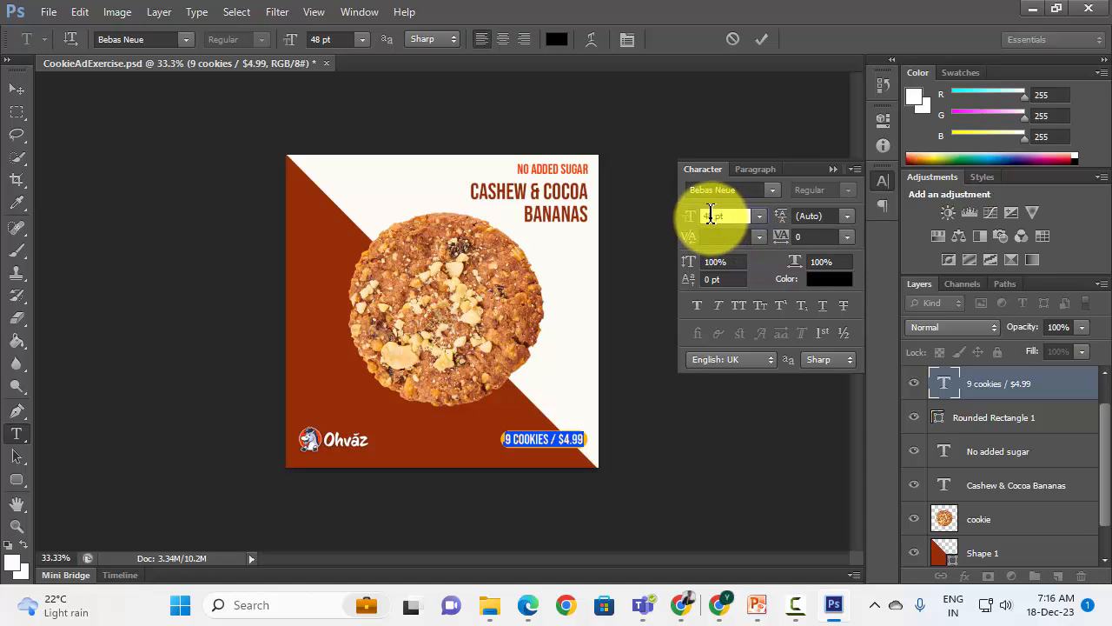
left_click(711, 214)
type("0")
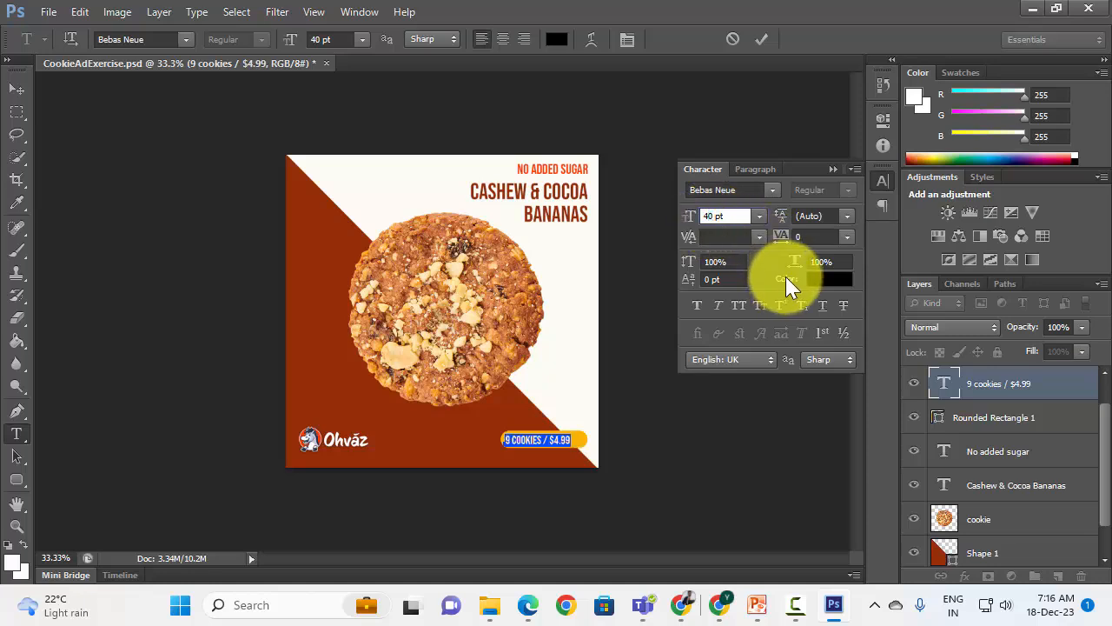
key("Return")
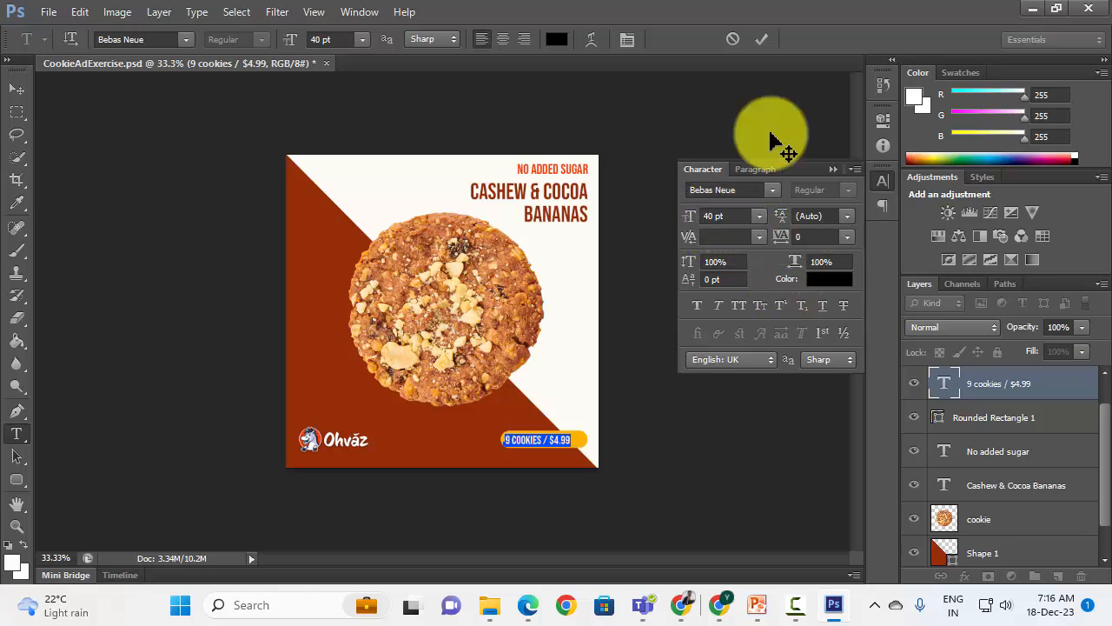
left_click(767, 35)
- Change the "9 cookies / $4.99" text colour to the reddish brown sampled from the diagonal shape (#952e08)
left_click(540, 440)
key("ctrl+a")
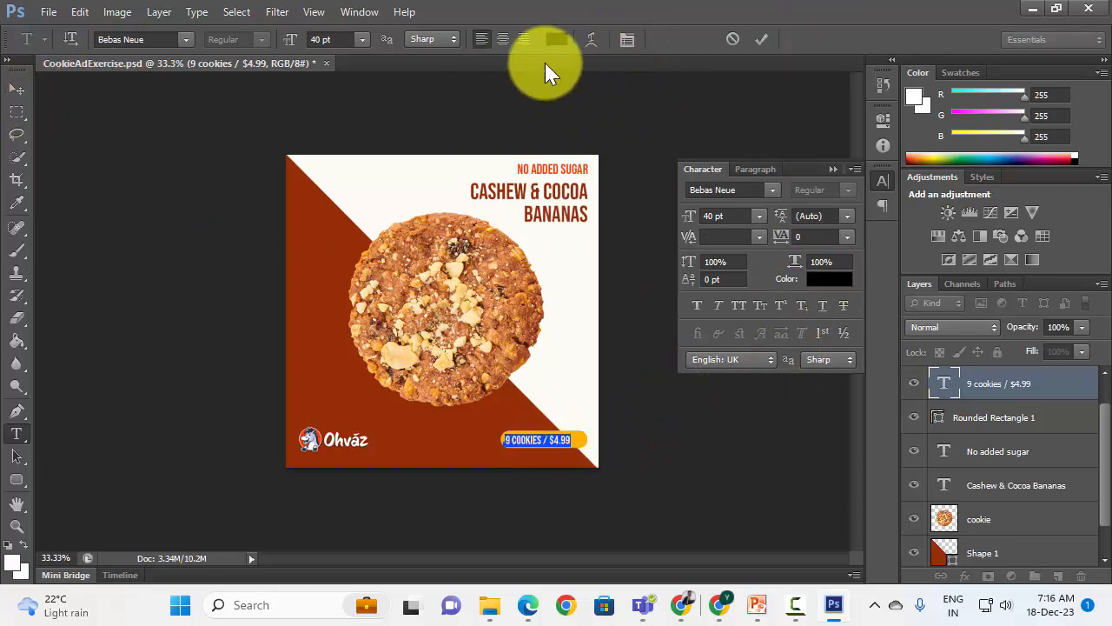
left_click(829, 277)
left_click(363, 298)
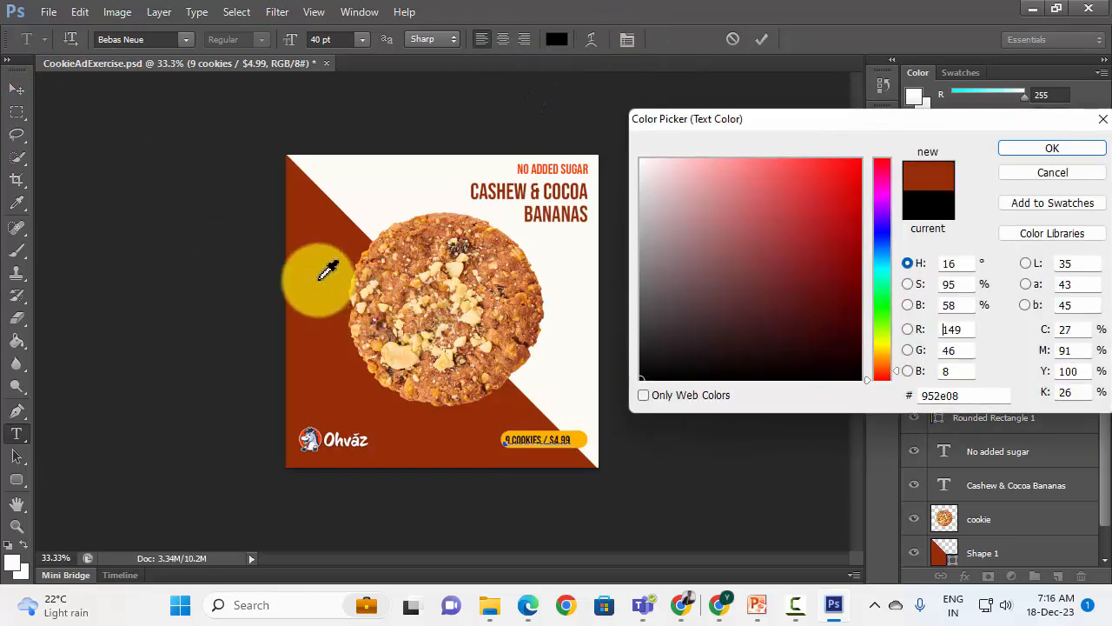
left_click(1059, 149)
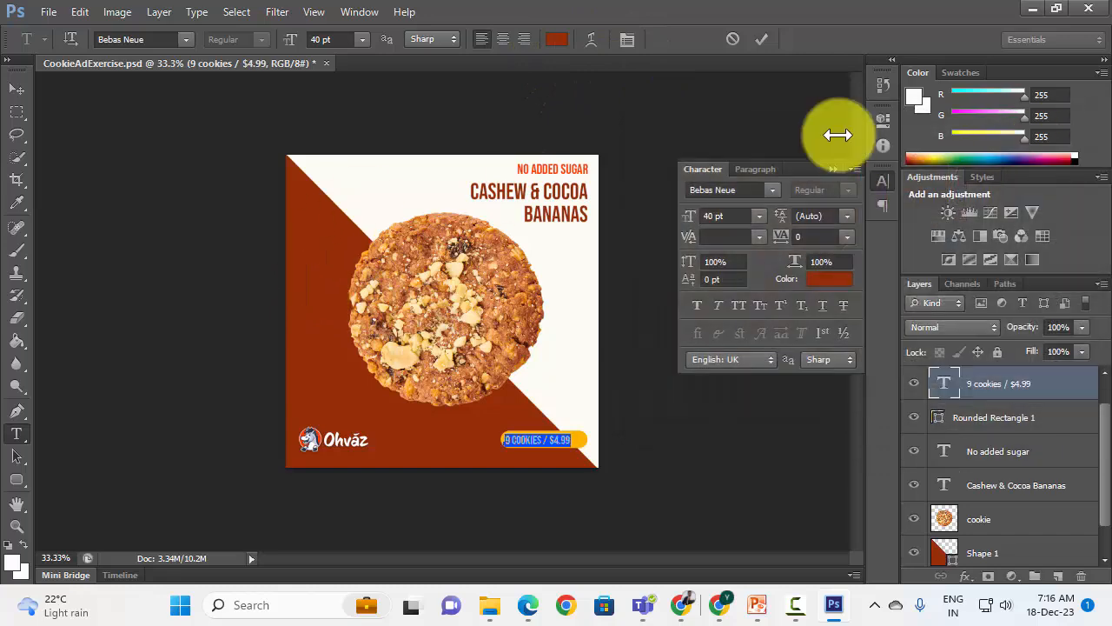
left_click(762, 39)
- Shift the "9 cookies / $4.99" text slightly so it sits centred on the orange badge
left_click(16, 90)
left_click(559, 451)
left_click_drag(560, 441, 564, 444)
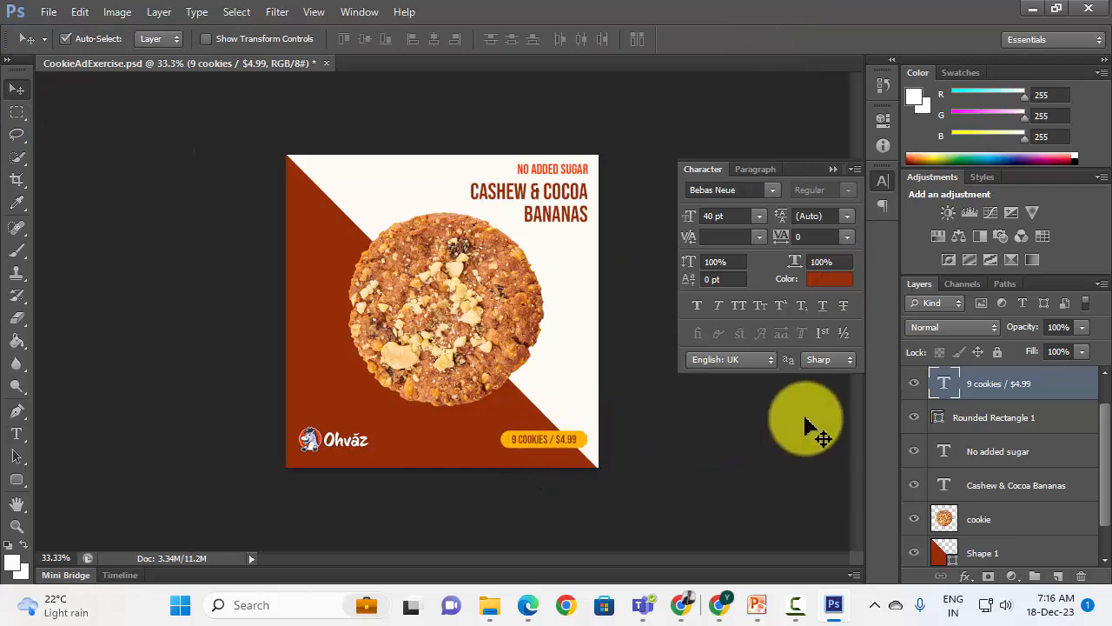
- Group the "9 cookies / $4.99" text with the rounded rectangle and name the group Pricing
left_click(993, 419, "shift")
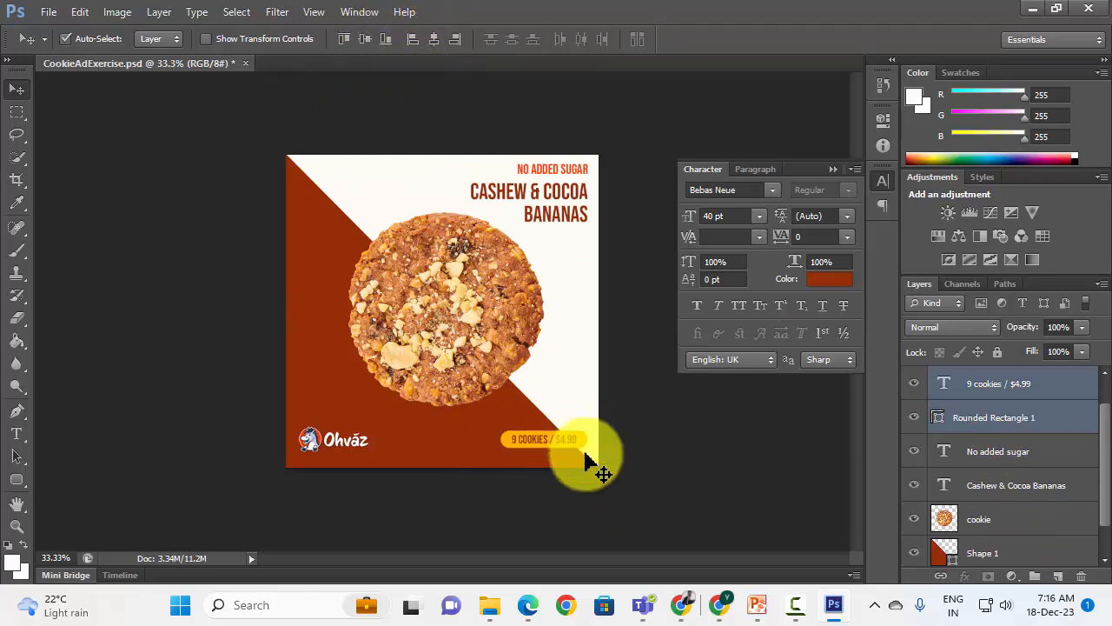
left_click(834, 165)
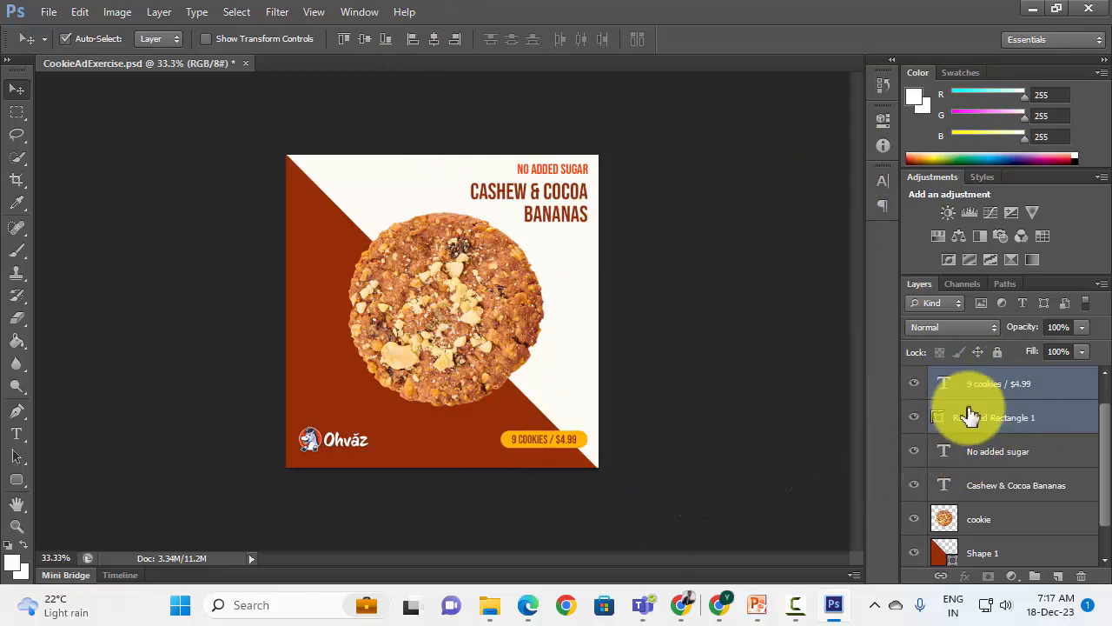
key("ctrl+g")
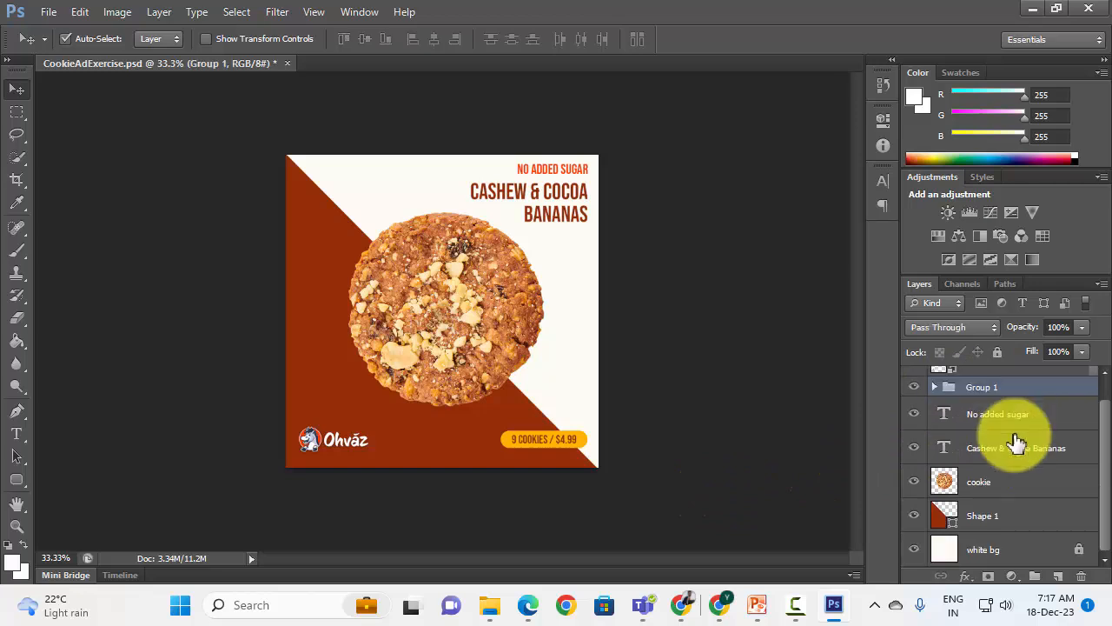
double_click(978, 387)
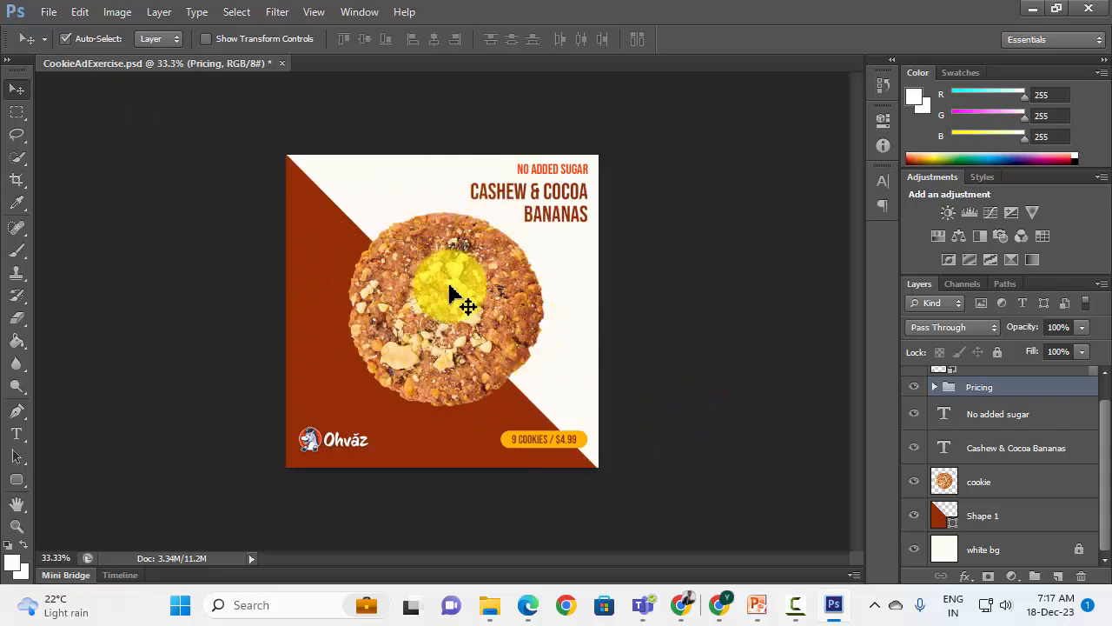
- Add a drop shadow to the cookie layer with angle 125°, distance 10 px, spread 13% and size 18 px
left_click(473, 304)
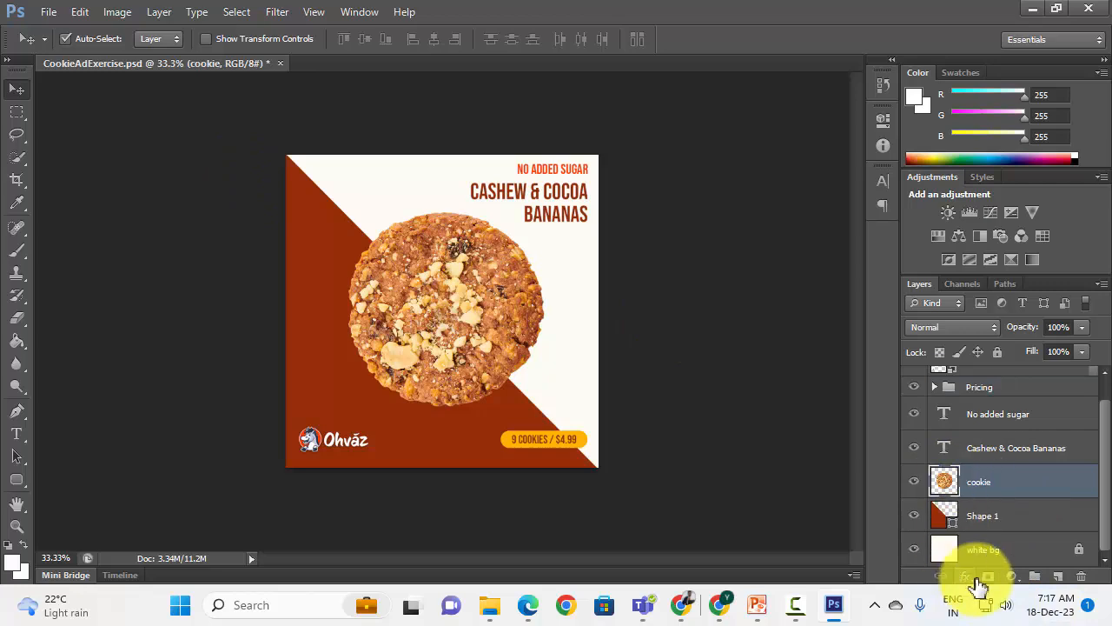
left_click(967, 578)
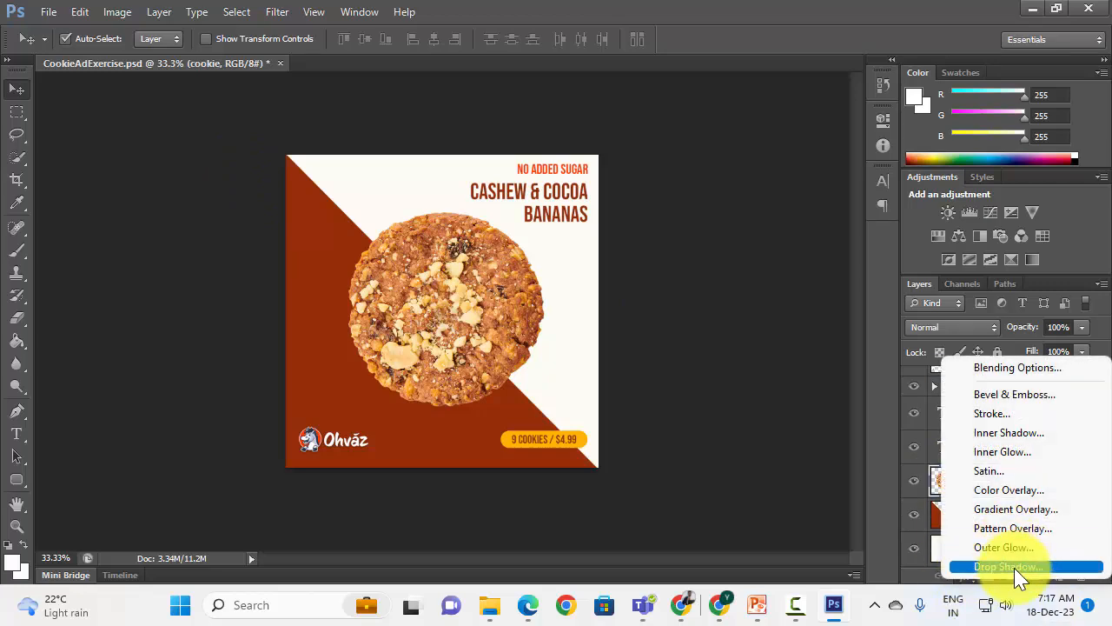
left_click(1013, 567)
left_click_drag(1042, 227, 682, 81)
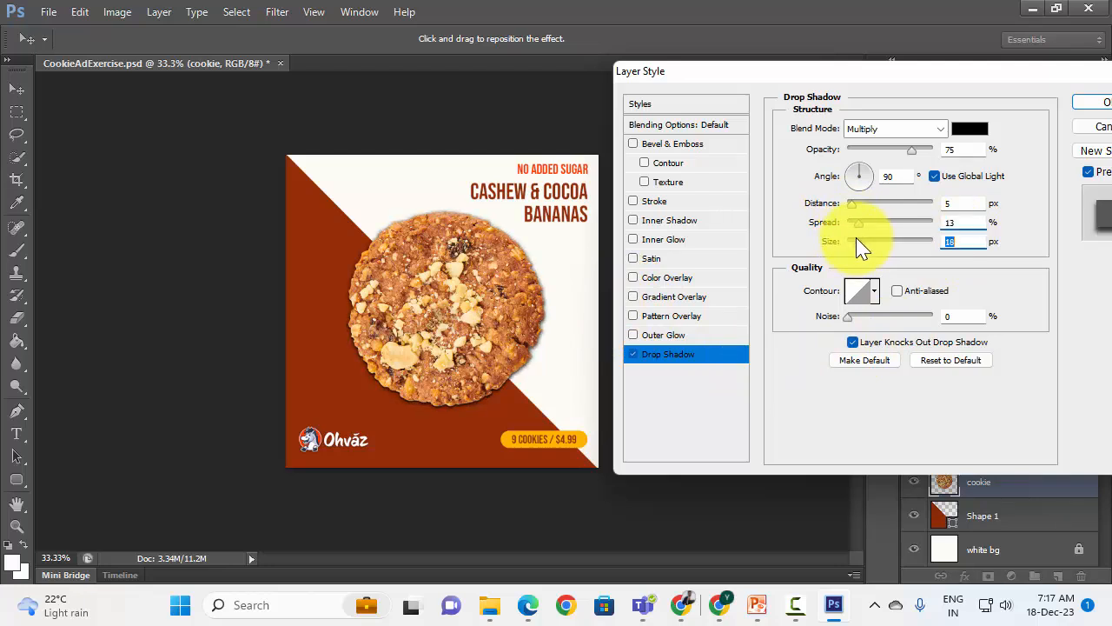
left_click(871, 181)
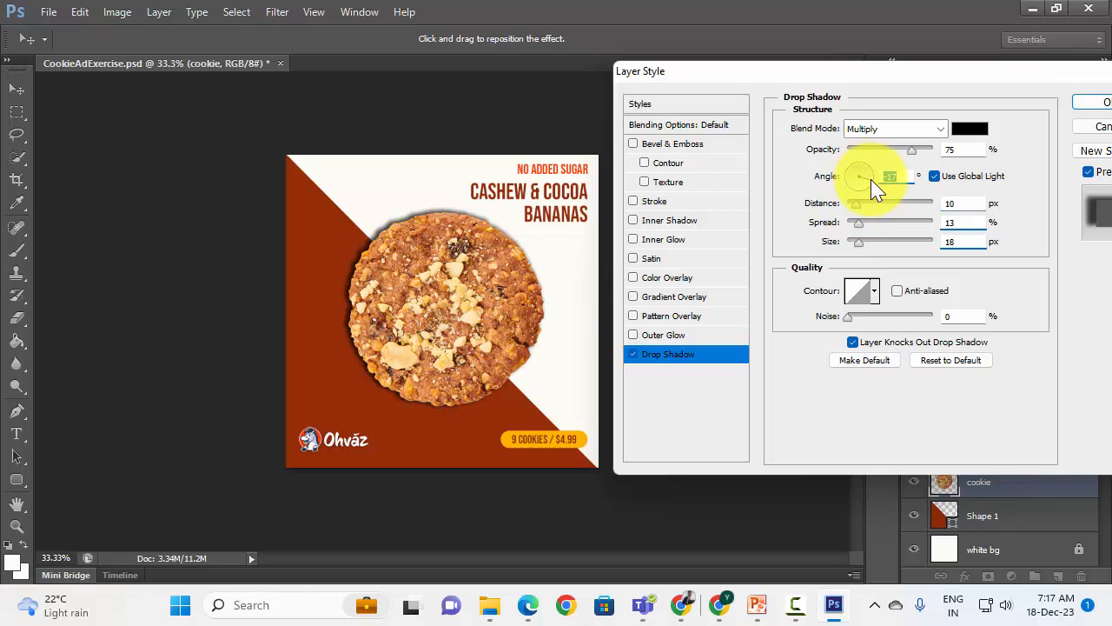
left_click(632, 353)
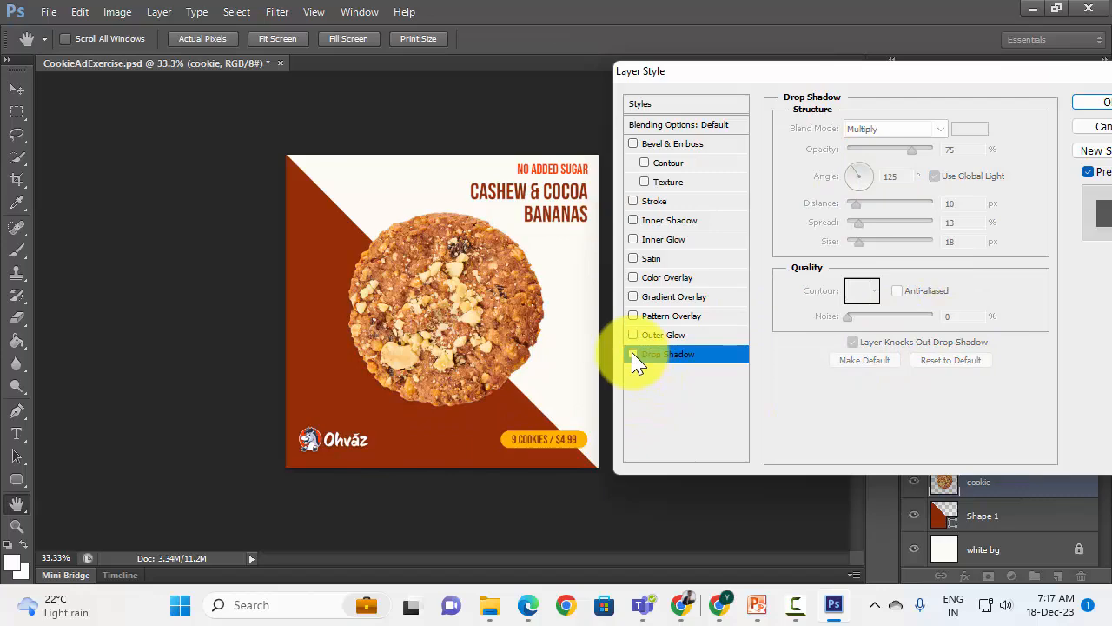
left_click(633, 353)
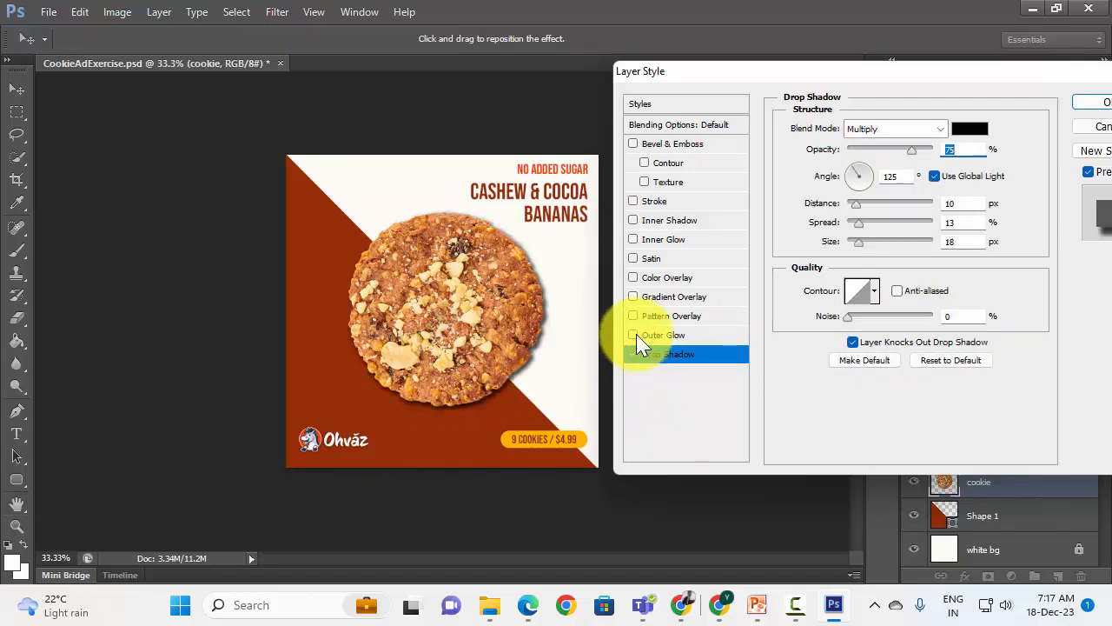
left_click_drag(956, 72, 781, 71)
left_click(935, 102)
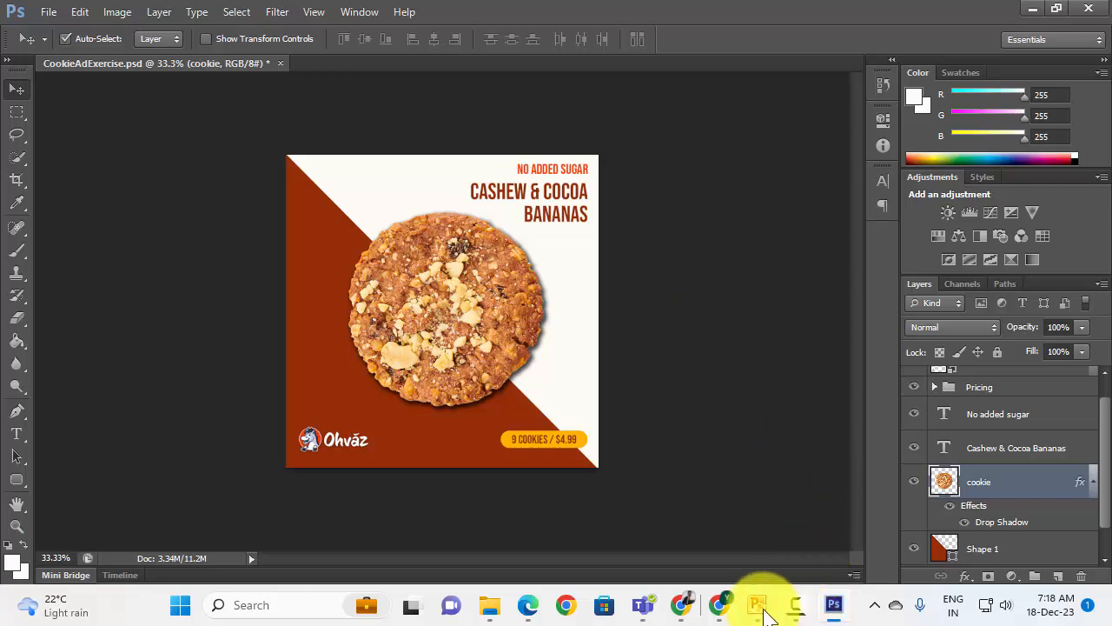
mouse_move(761, 613)
left_click(831, 521)
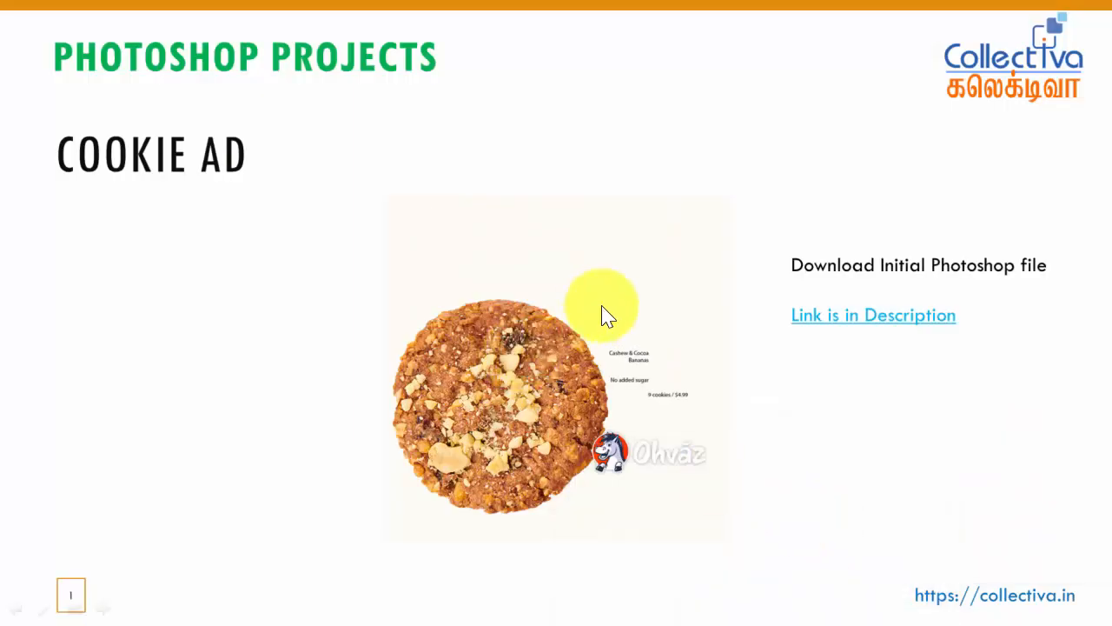
left_click(727, 387)
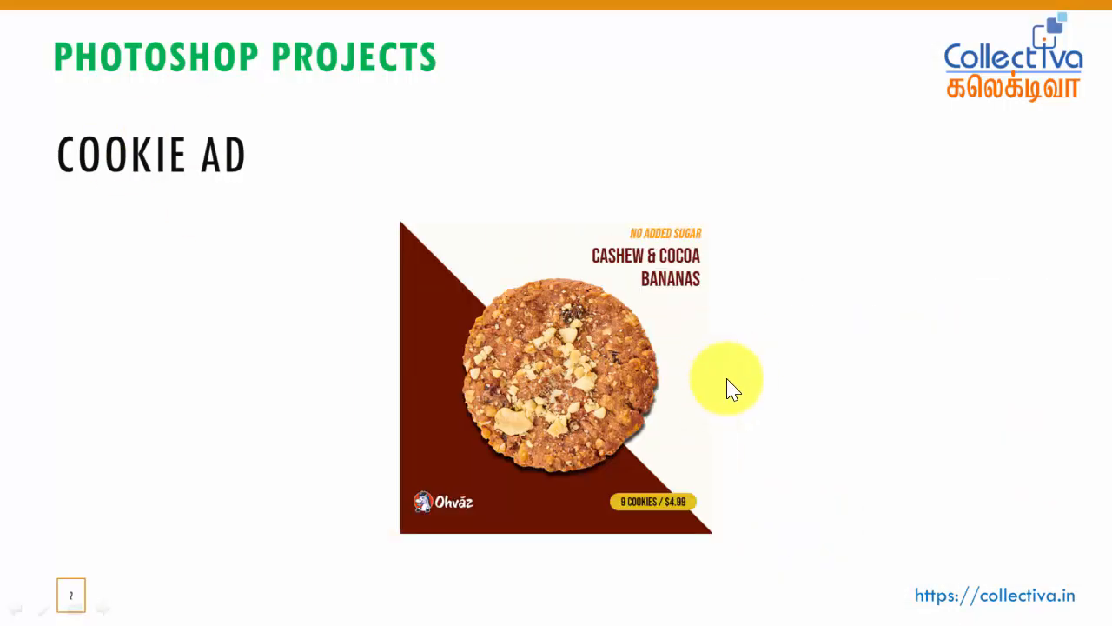
left_click(730, 387)
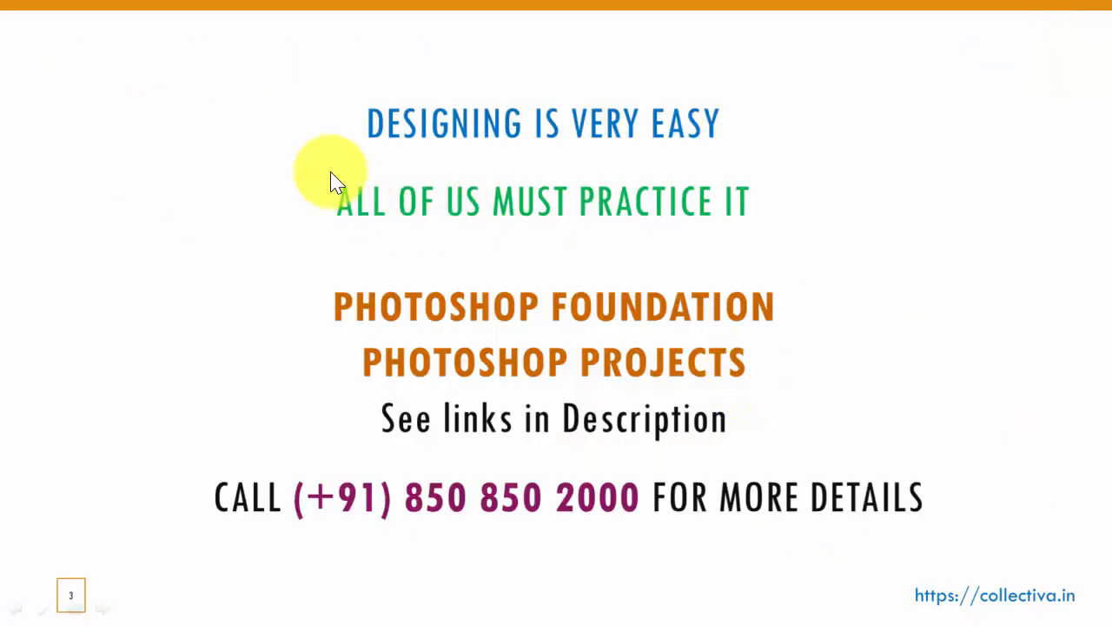